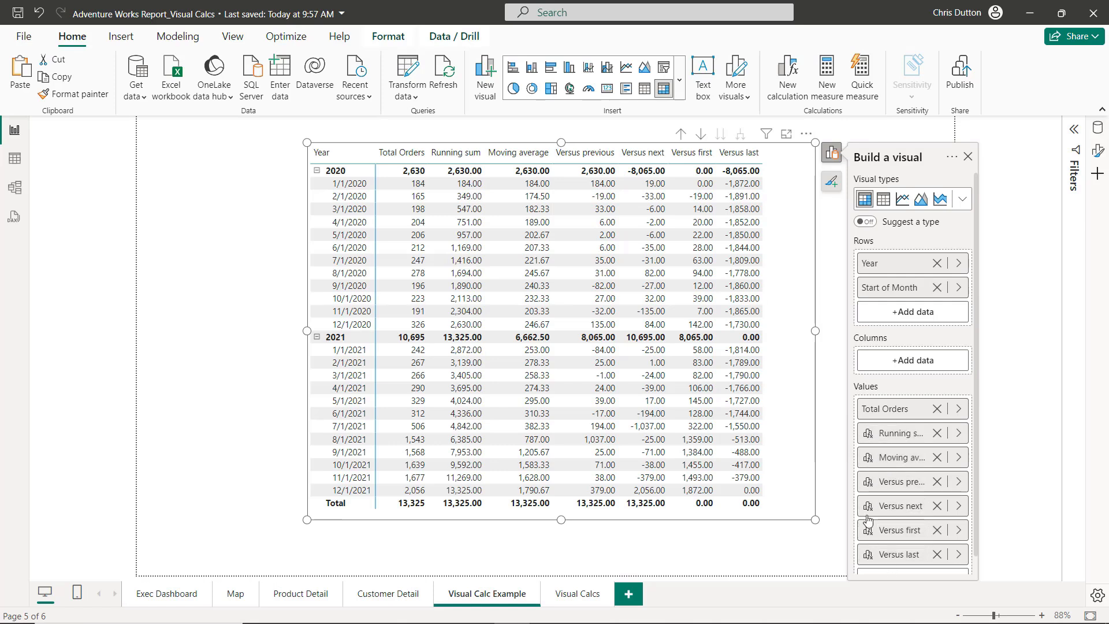
Open the Running sum calculation for editing, view the available expression templates, and return to the report.
{"action": "left_click", "coordinate": [957, 433]}
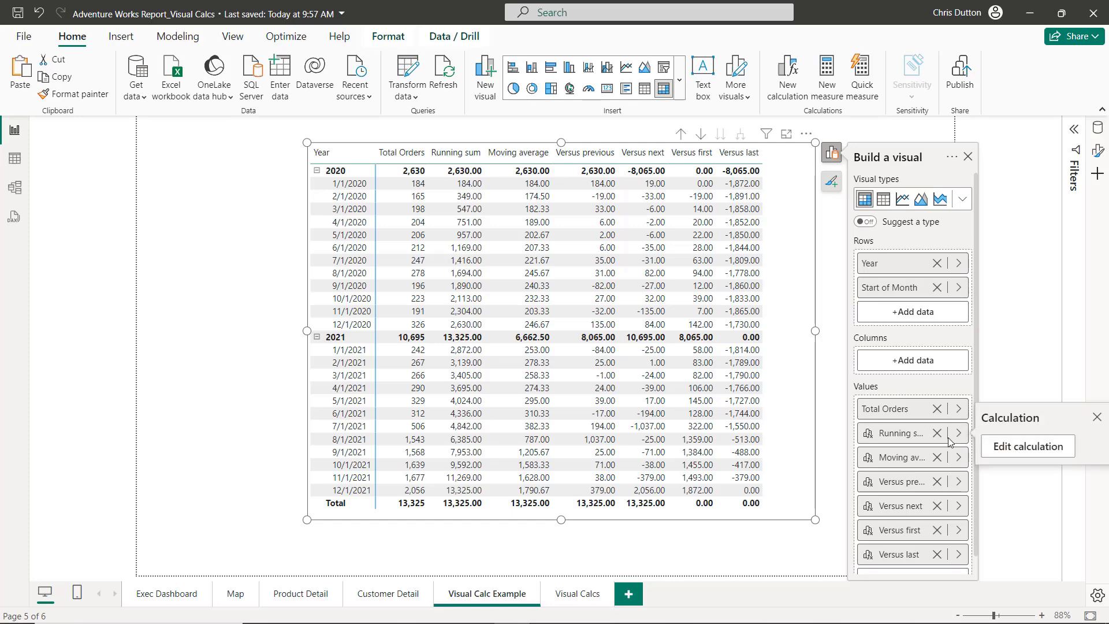
{"action": "left_click", "coordinate": [993, 451]}
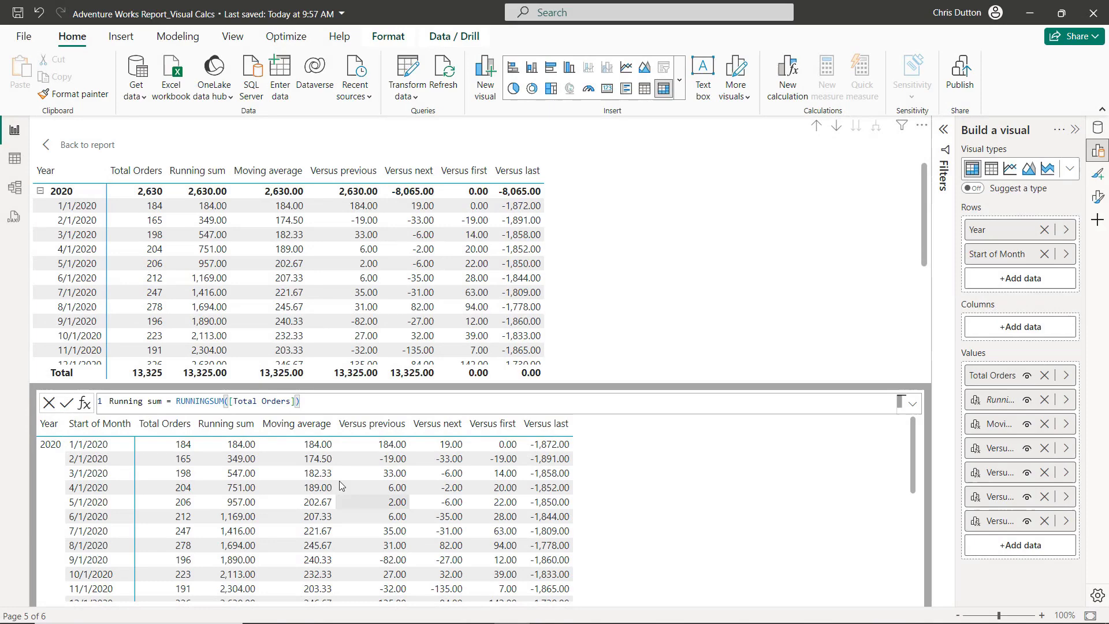
{"action": "left_click", "coordinate": [84, 405]}
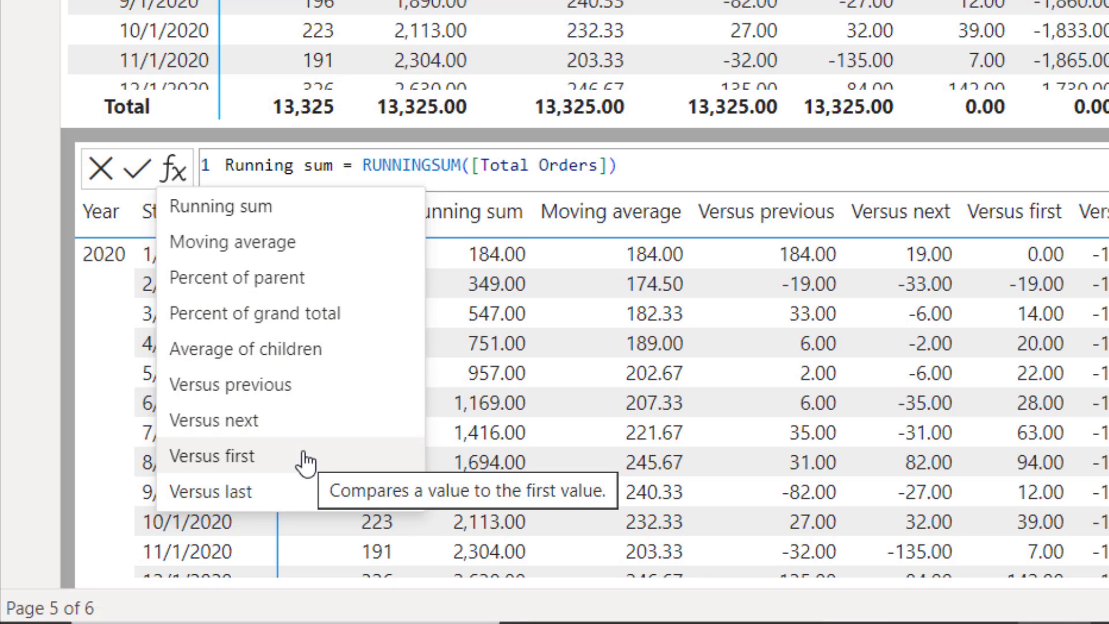
{"action": "left_click", "coordinate": [643, 164]}
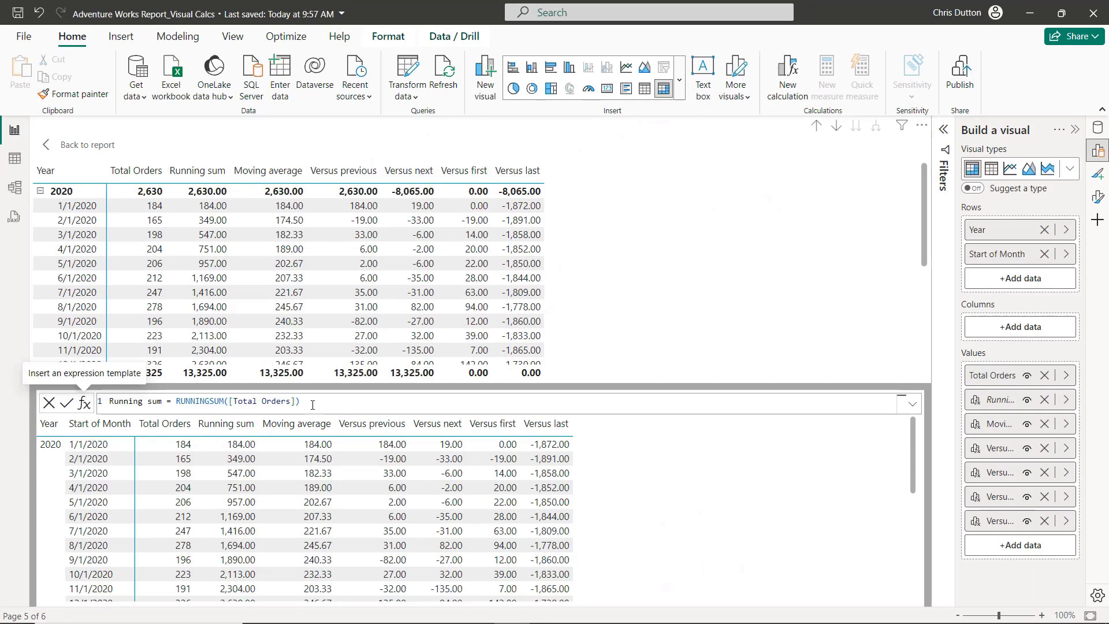
{"action": "left_click", "coordinate": [99, 148]}
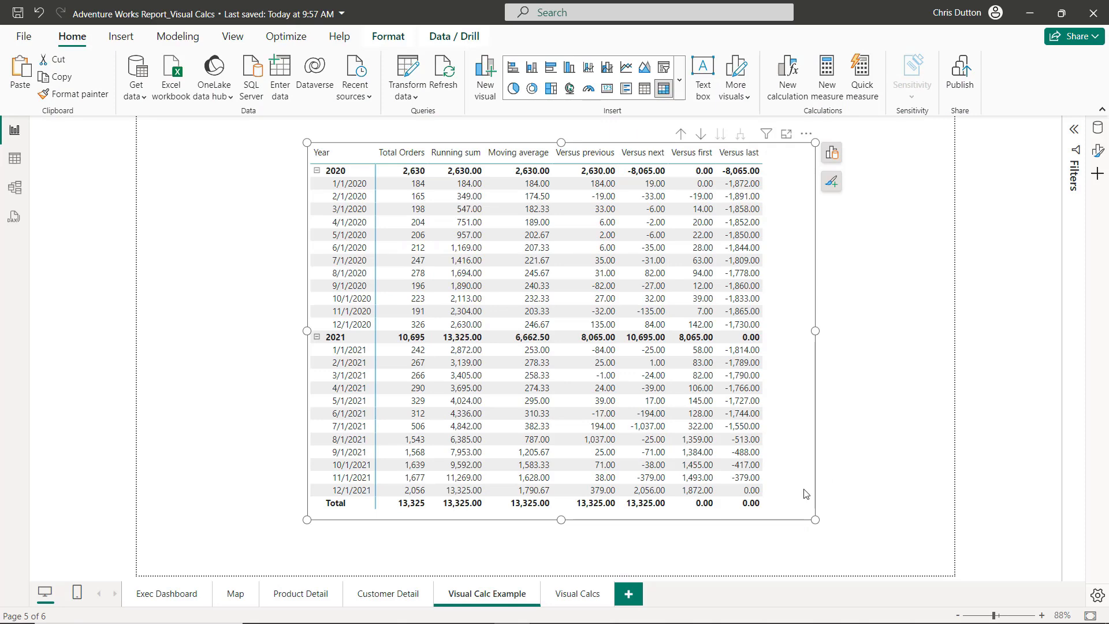
Go to the Visual Calcs page and examine the fields behind the orders matrix, the category matrix and the occupation bar chart.
{"action": "left_click", "coordinate": [569, 594]}
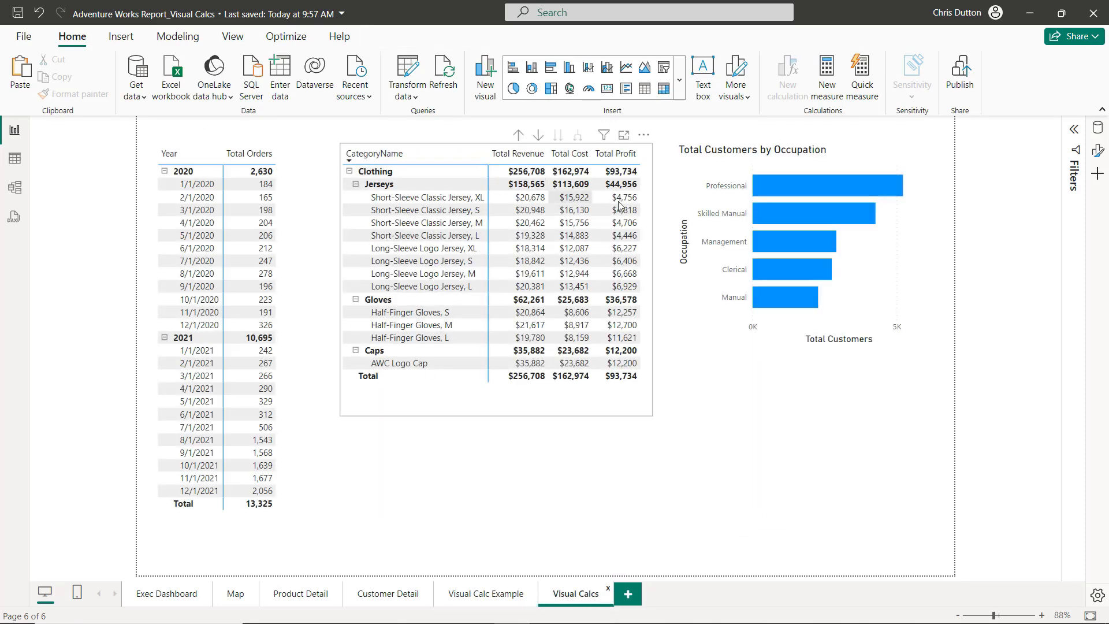
{"action": "left_click", "coordinate": [290, 182]}
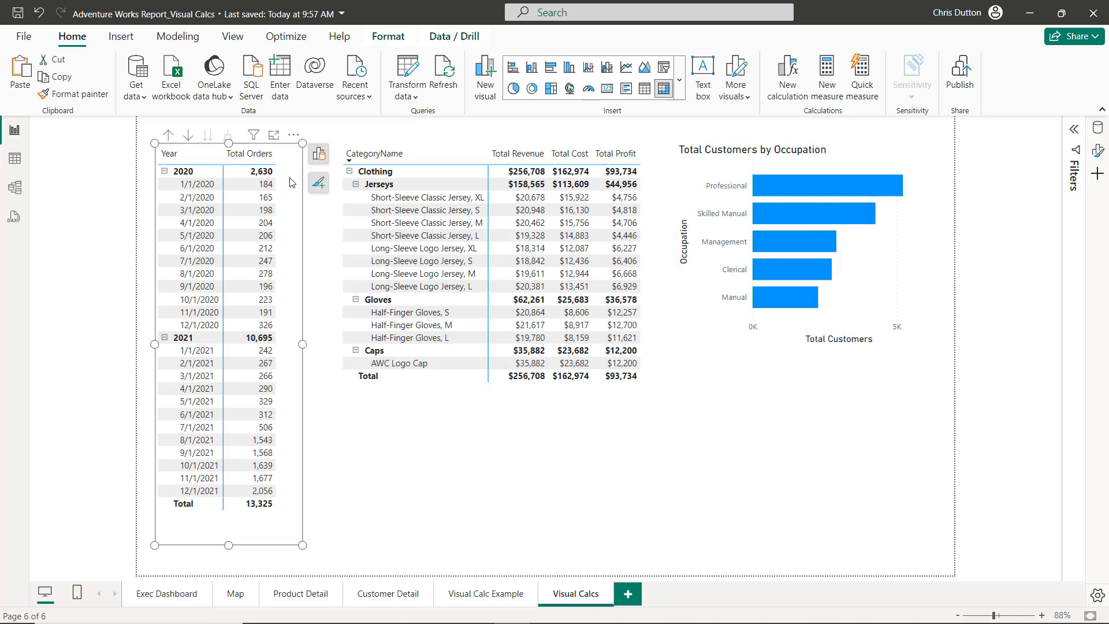
{"action": "left_click", "coordinate": [318, 153]}
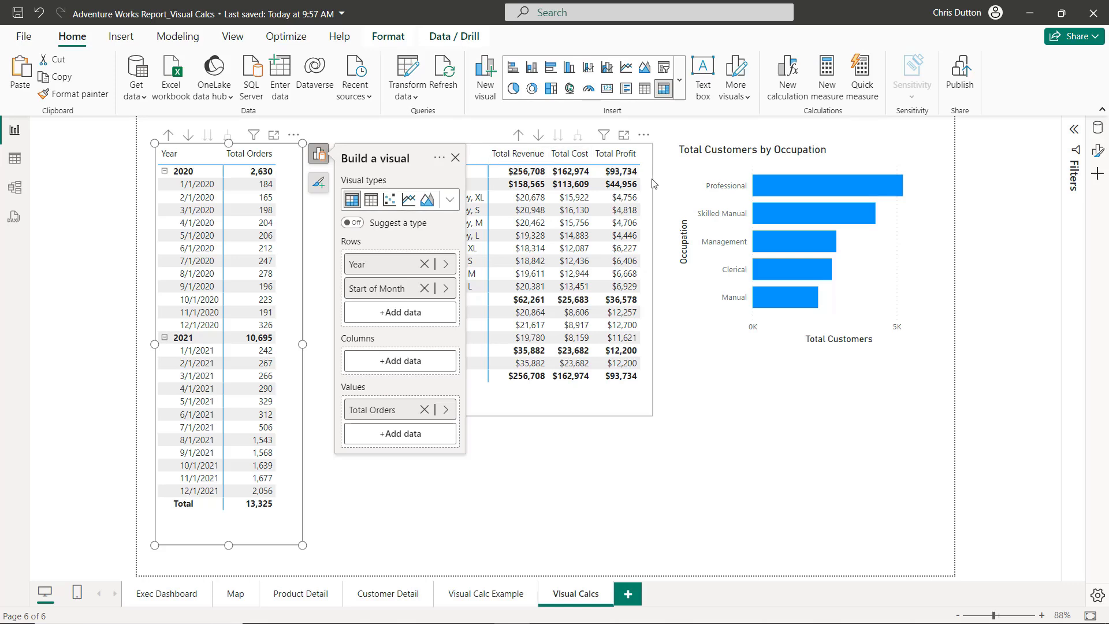
{"action": "left_click", "coordinate": [649, 194]}
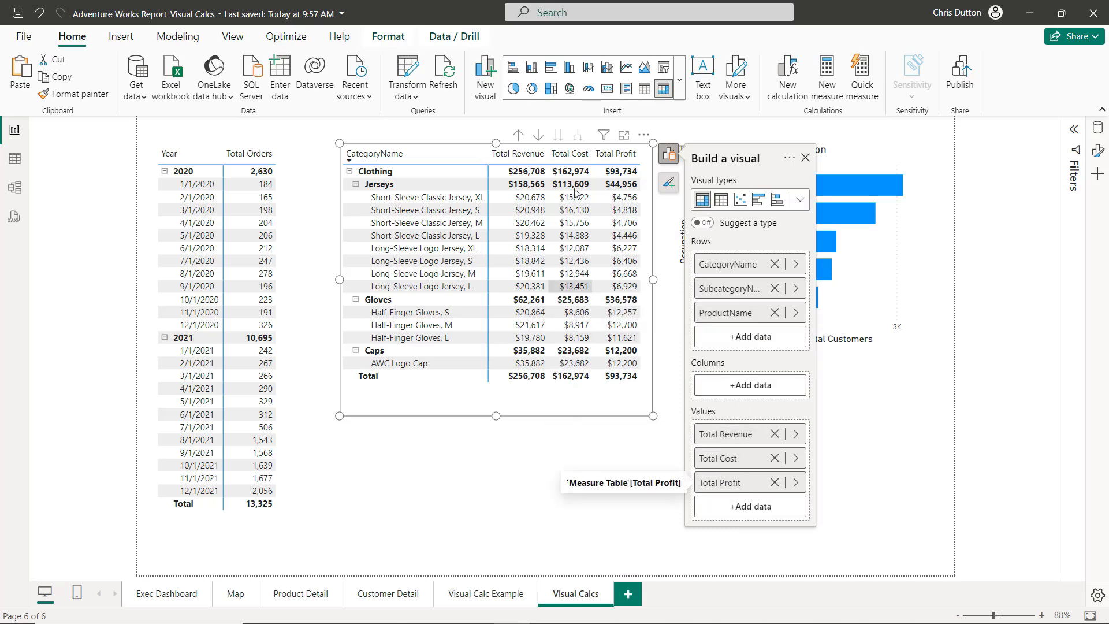
{"action": "left_click", "coordinate": [883, 392]}
{"action": "left_click", "coordinate": [925, 267]}
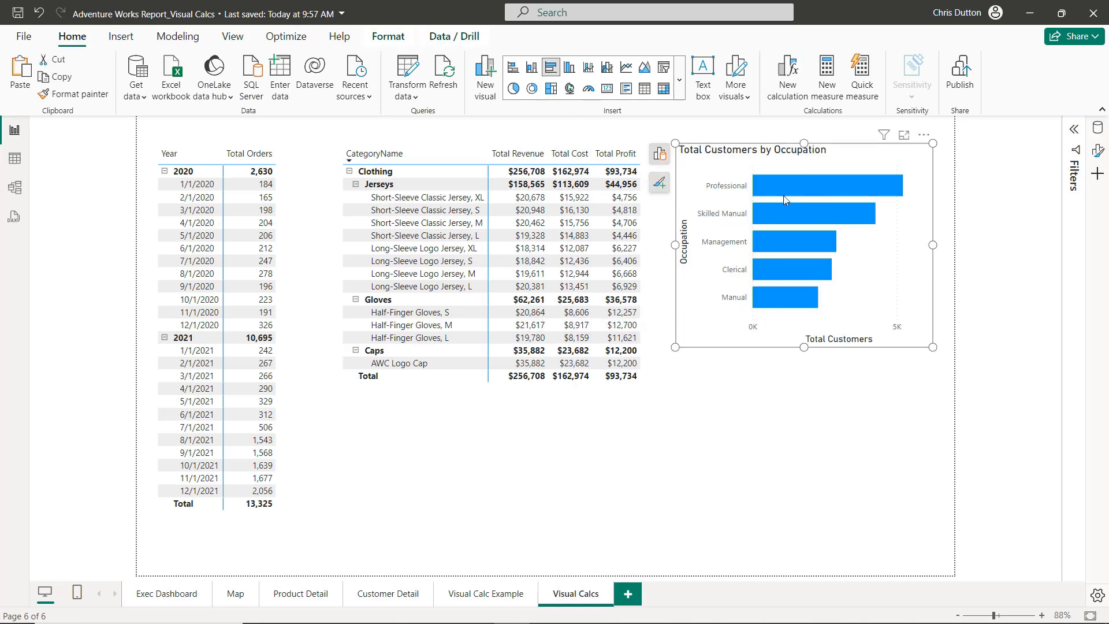
{"action": "left_click", "coordinate": [659, 154]}
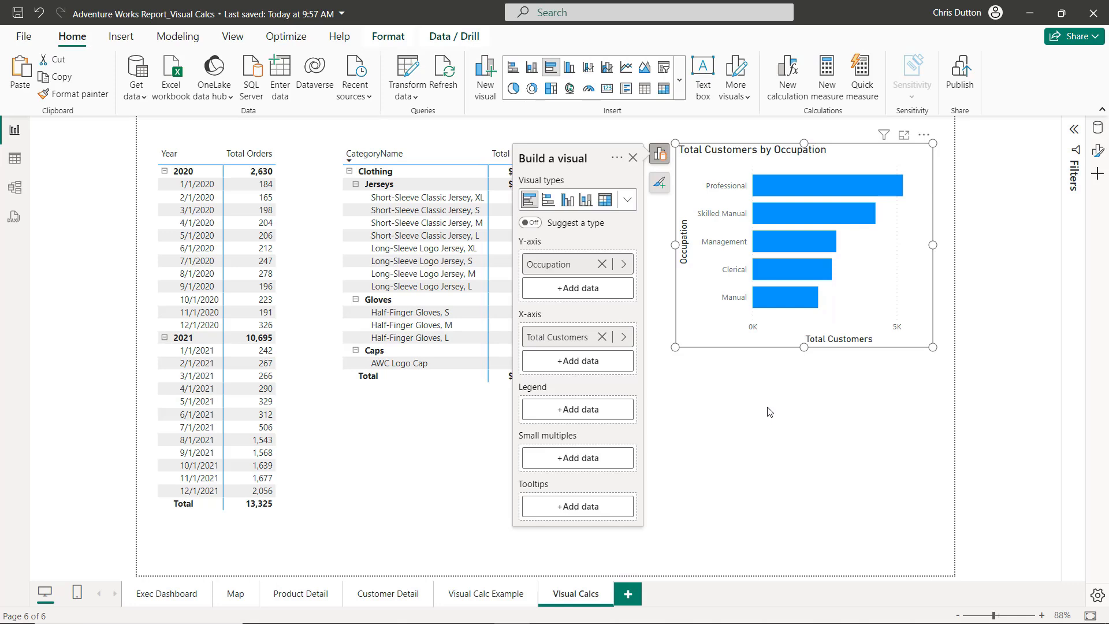
{"action": "left_click", "coordinate": [307, 165]}
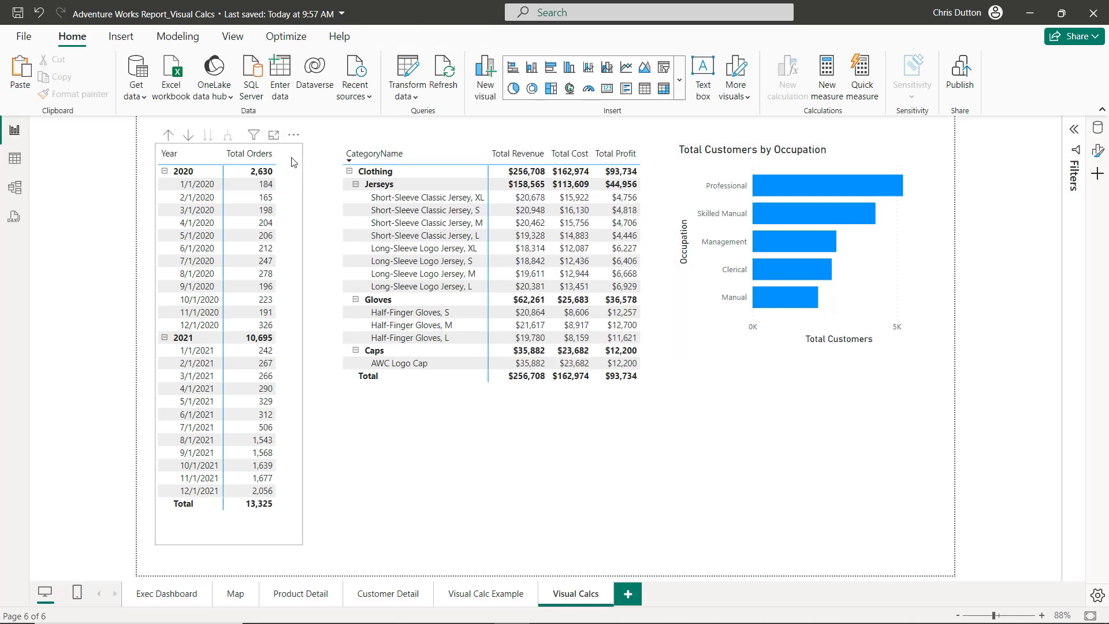
Start a new visual calculation on the Total Orders by year matrix from the Running sum template.
{"action": "left_click", "coordinate": [293, 162]}
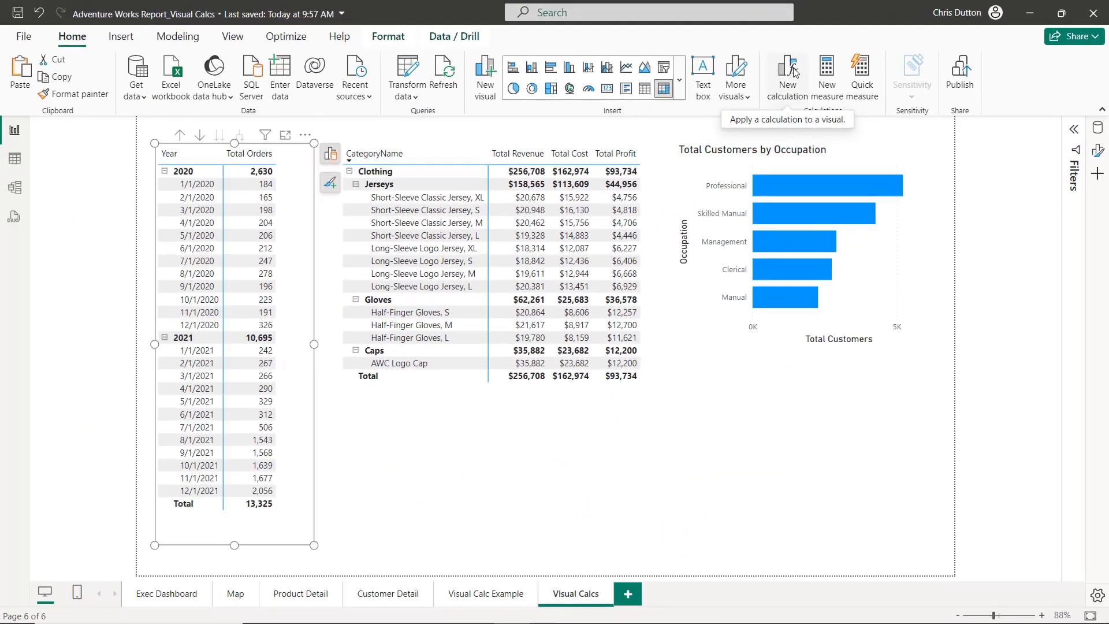
{"action": "left_click", "coordinate": [792, 72]}
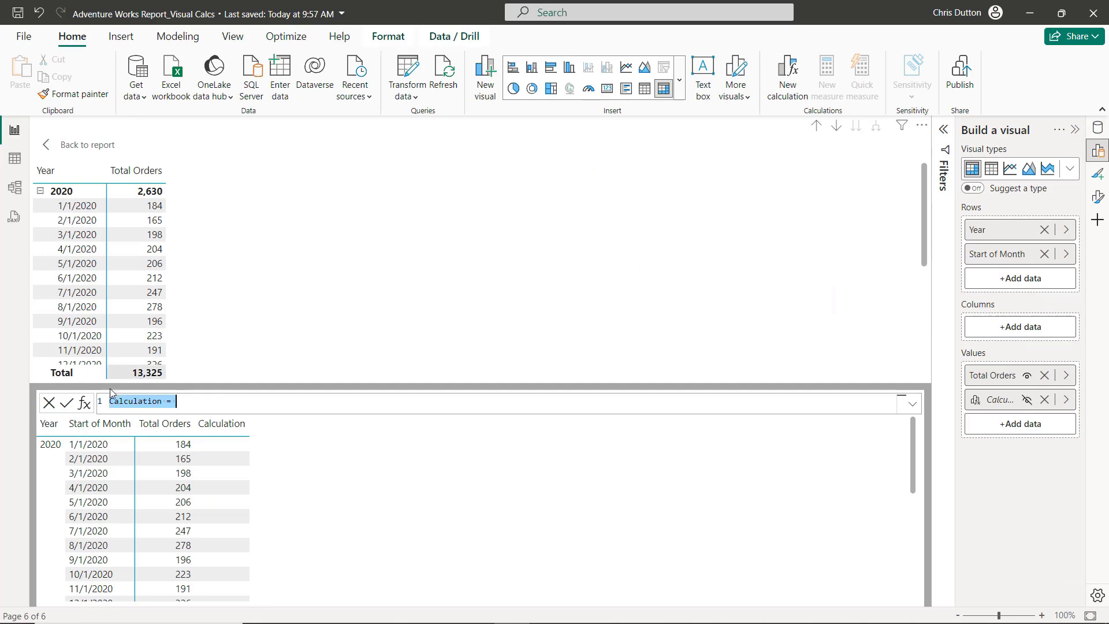
{"action": "left_click", "coordinate": [84, 403]}
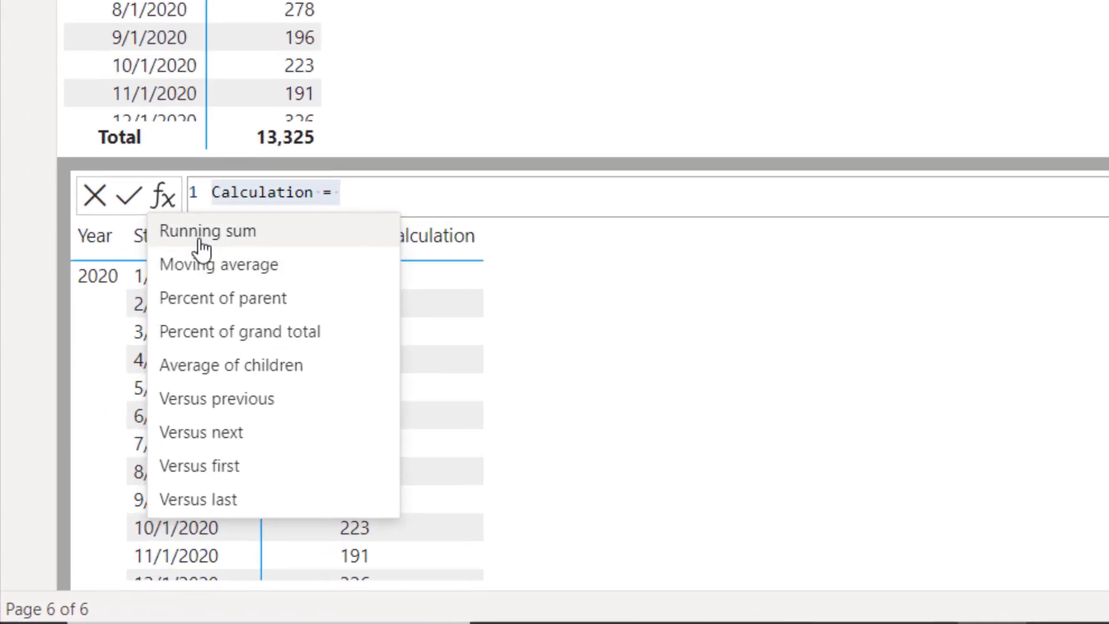
{"action": "left_click", "coordinate": [237, 235]}
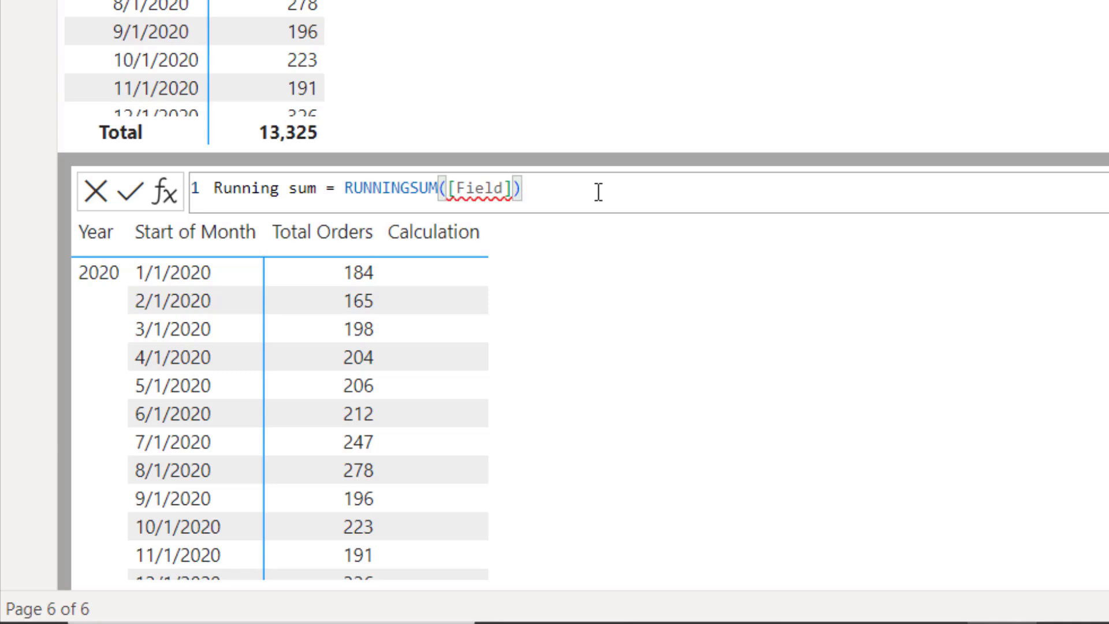
Replace the Field placeholder in RUNNINGSUM with [Total Orders] and commit the calculation.
{"action": "key", "text": "Left"}
{"action": "key", "text": "BackSpace"}
{"action": "key", "text": "BackSpace"}
{"action": "key", "text": "BackSpace"}
{"action": "key", "text": "BackSpace"}
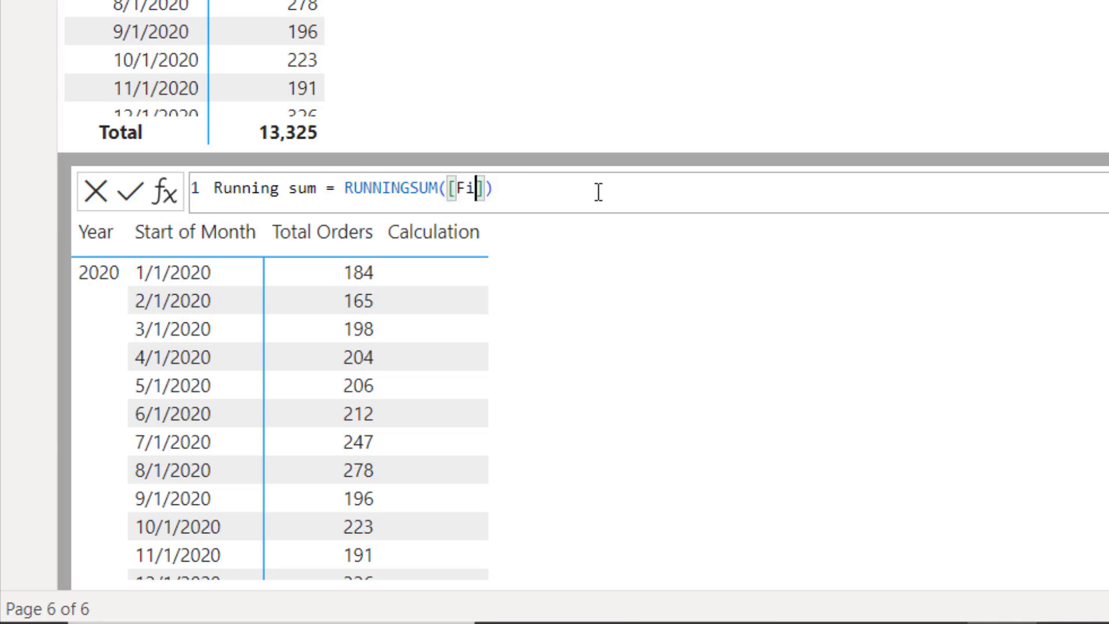
{"action": "key", "text": "BackSpace"}
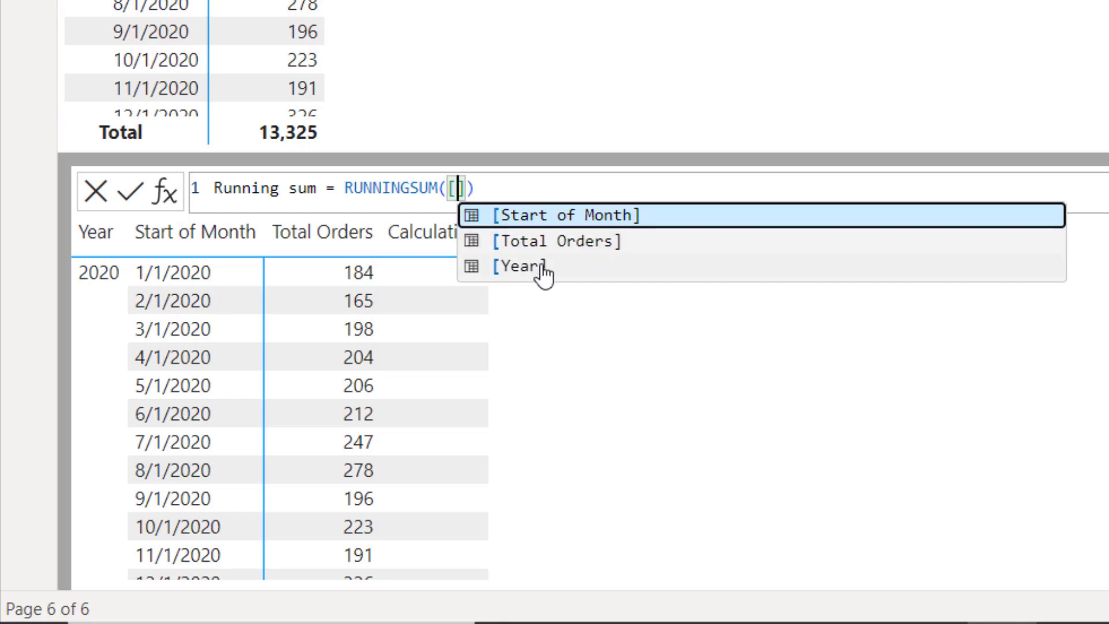
{"action": "key", "text": "Down"}
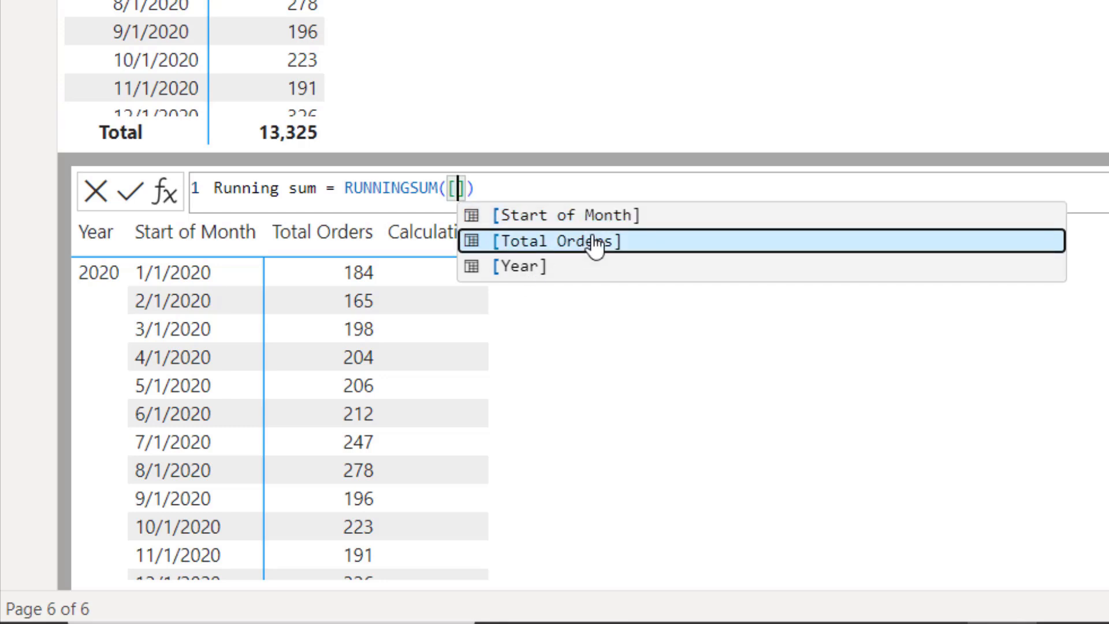
{"action": "left_click", "coordinate": [595, 241]}
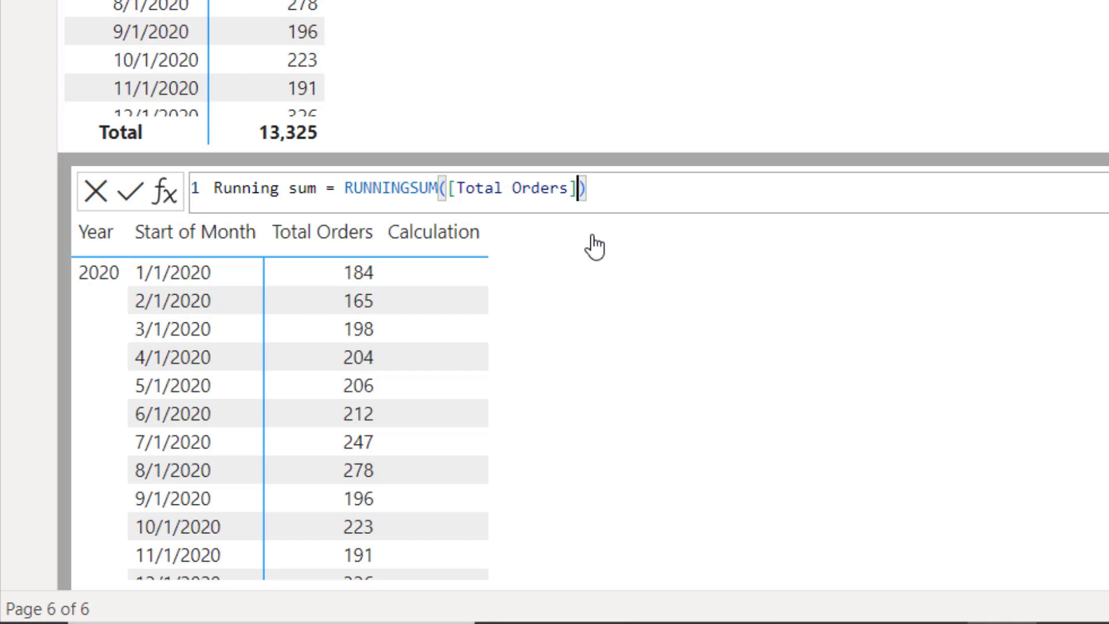
{"action": "key", "text": "Return"}
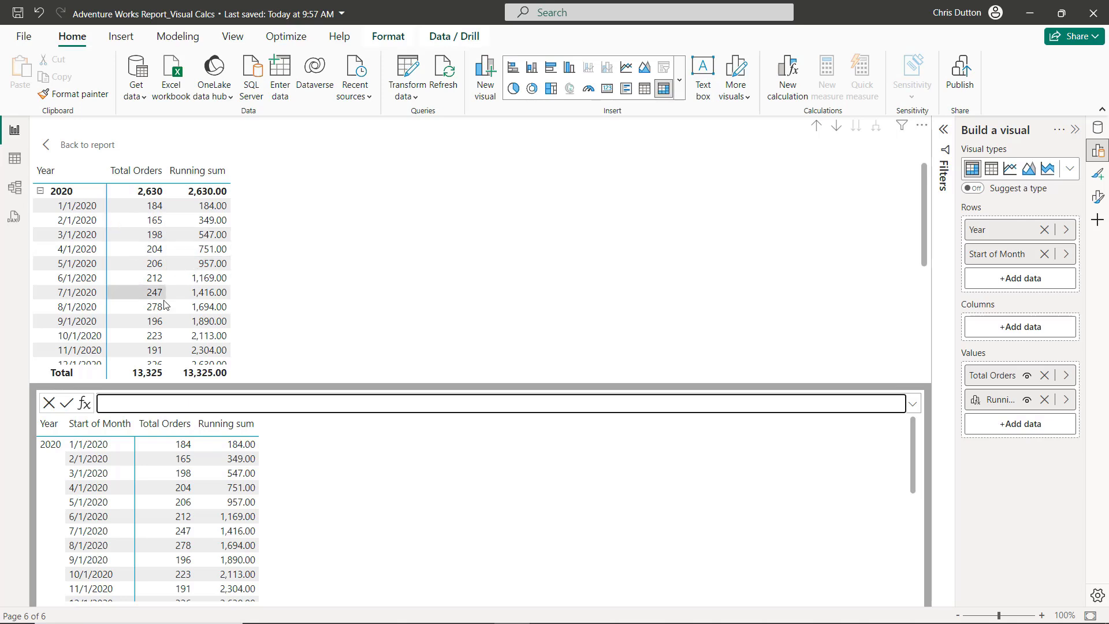
Check the running sum values down to December 2021 and start another visual calculation from the Moving average template.
{"action": "scroll", "coordinate": [176, 310], "scroll_direction": "down", "scroll_amount": 5}
{"action": "scroll", "coordinate": [175, 308], "scroll_direction": "down", "scroll_amount": 1}
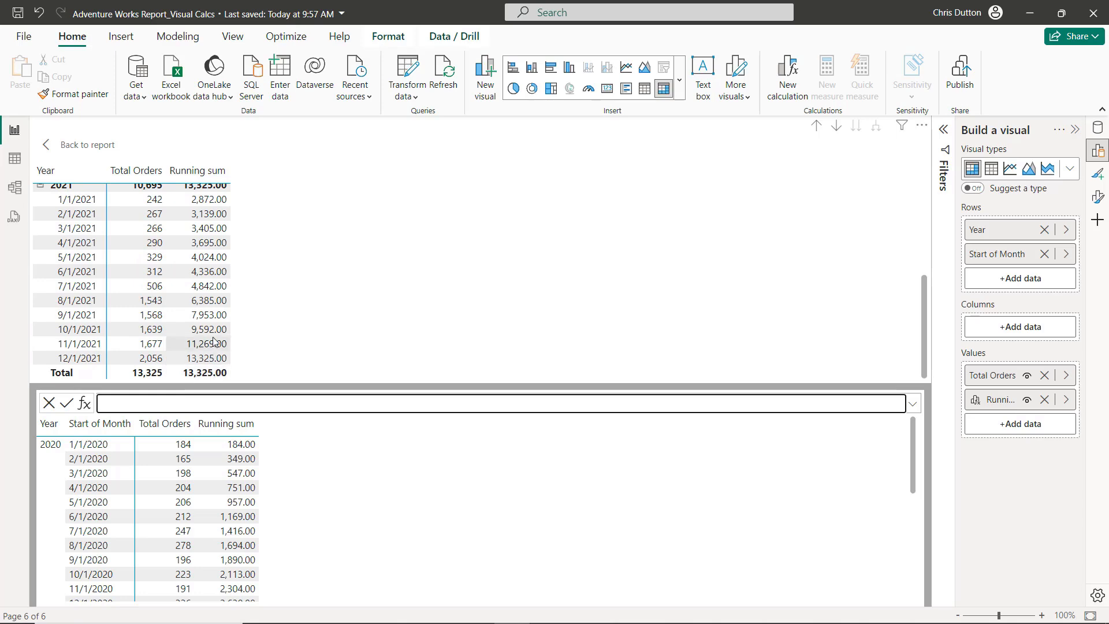
{"action": "scroll", "coordinate": [214, 346], "scroll_direction": "up", "scroll_amount": 4}
{"action": "scroll", "coordinate": [207, 347], "scroll_direction": "up", "scroll_amount": 2}
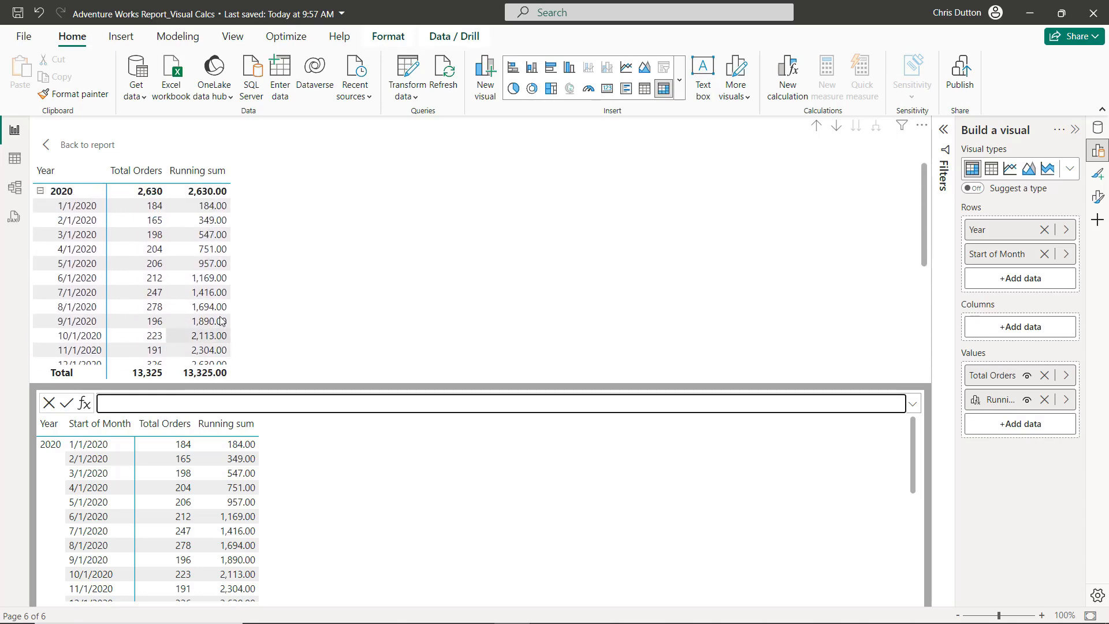
{"action": "left_click", "coordinate": [85, 403]}
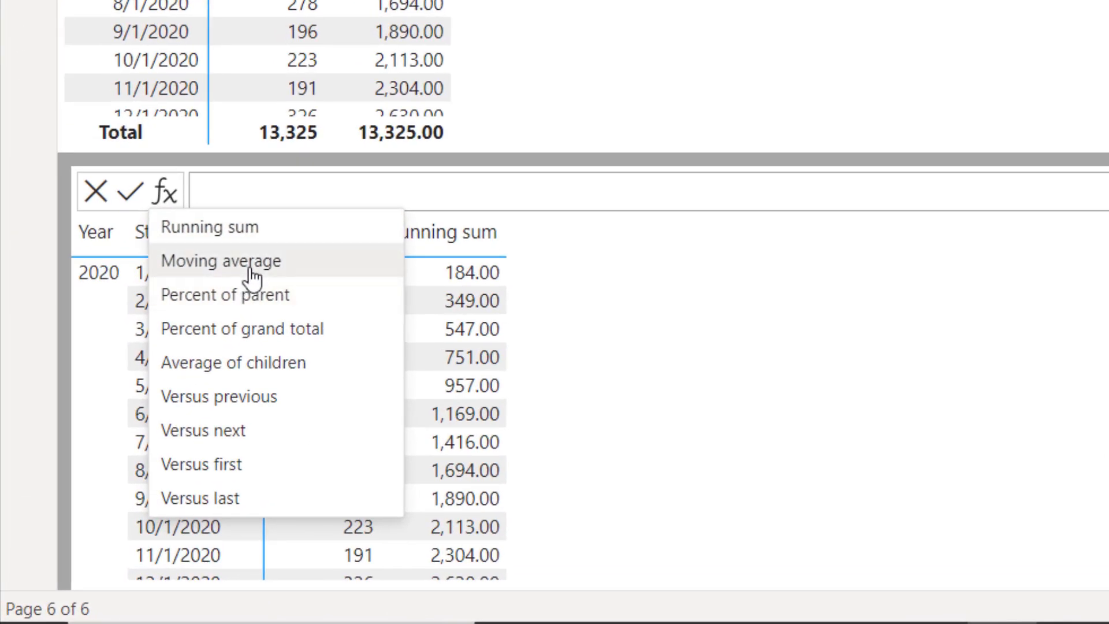
{"action": "left_click", "coordinate": [253, 272]}
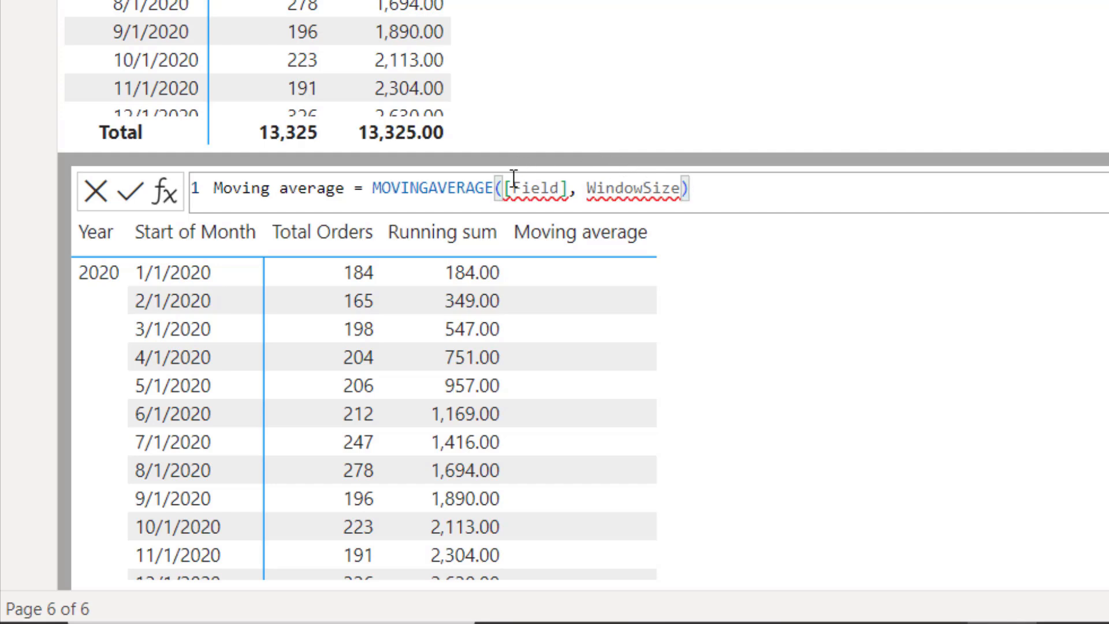
Replace the Field placeholder in MOVINGAVERAGE with [Total Orders].
{"action": "left_click", "coordinate": [560, 187]}
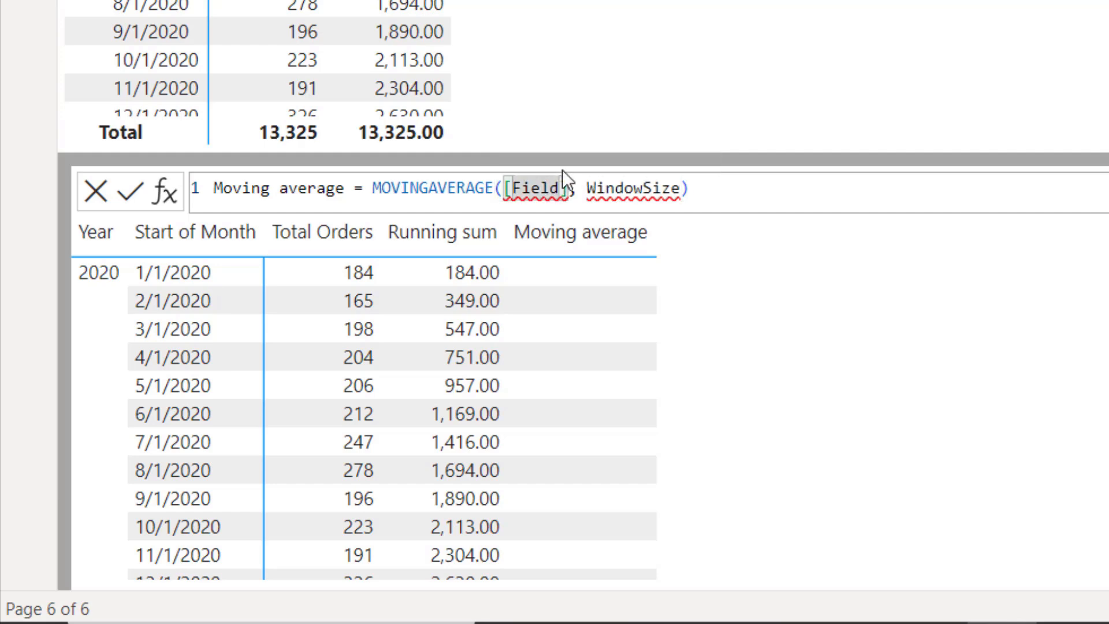
{"action": "key", "text": "BackSpace"}
{"action": "key", "text": "BackSpace"}
{"action": "key", "text": "BackSpace"}
{"action": "key", "text": "BackSpace"}
{"action": "key", "text": "BackSpace"}
{"action": "key", "text": "Down"}
{"action": "key", "text": "Down"}
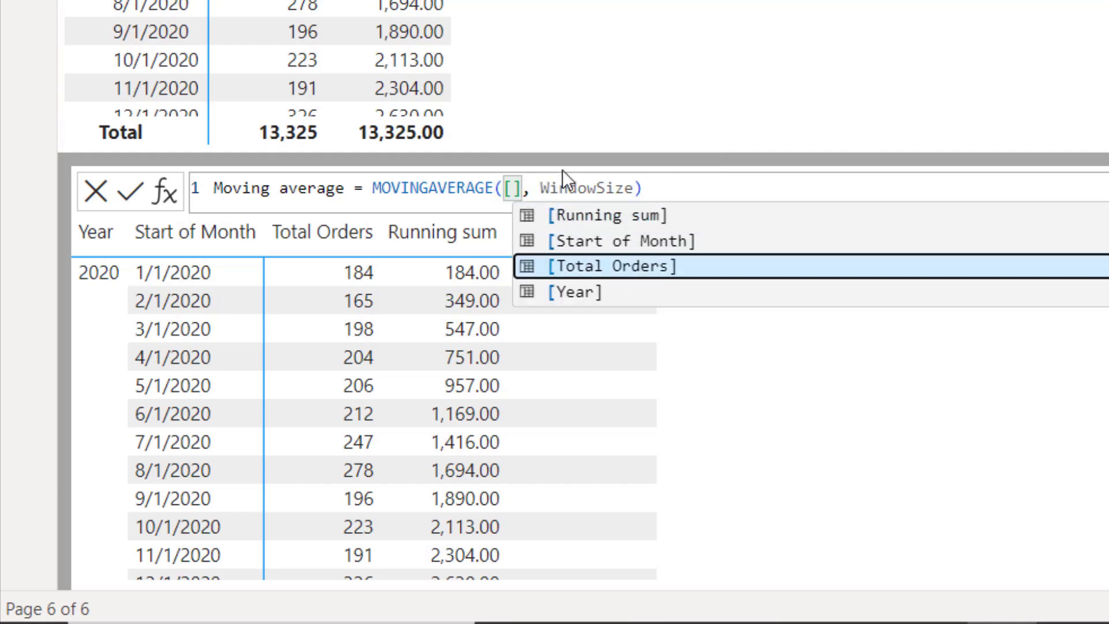
{"action": "key", "text": "Tab"}
Replace the WindowSize placeholder of the moving average with 2 and commit the calculation.
{"action": "key", "text": "Right"}
{"action": "key", "text": "Right"}
{"action": "key", "text": "ctrl+shift+Right"}
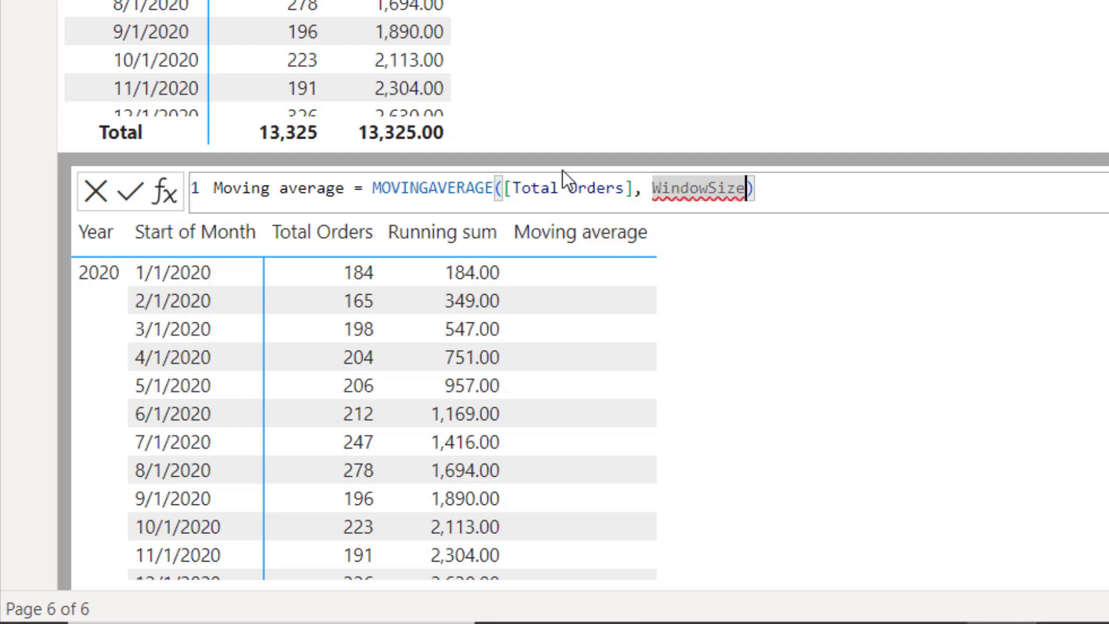
{"action": "key", "text": "Right"}
{"action": "key", "text": "BackSpace"}
{"action": "key", "text": "BackSpace"}
{"action": "key", "text": "BackSpace"}
{"action": "key", "text": "BackSpace"}
{"action": "key", "text": "BackSpace"}
{"action": "key", "text": "BackSpace"}
{"action": "key", "text": "BackSpace"}
{"action": "key", "text": "BackSpace"}
{"action": "key", "text": "BackSpace"}
{"action": "key", "text": "BackSpace"}
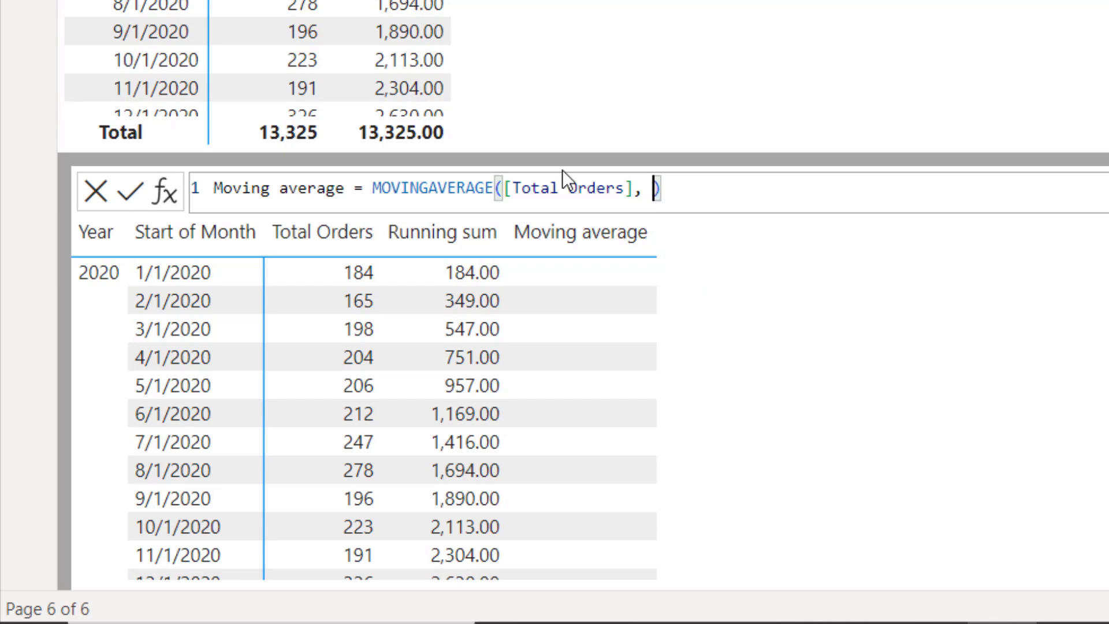
{"action": "type", "text": "2"}
{"action": "key", "text": "Return"}
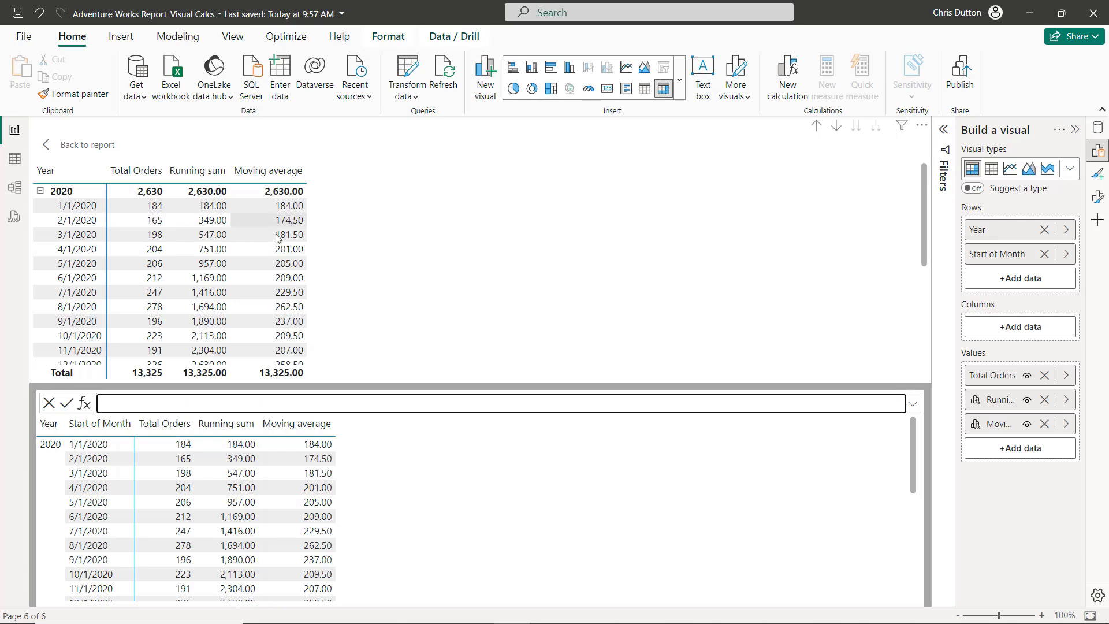
Collapse the 2020 and 2021 row groups to compare the yearly values, and expand the months again.
{"action": "left_click", "coordinate": [40, 191]}
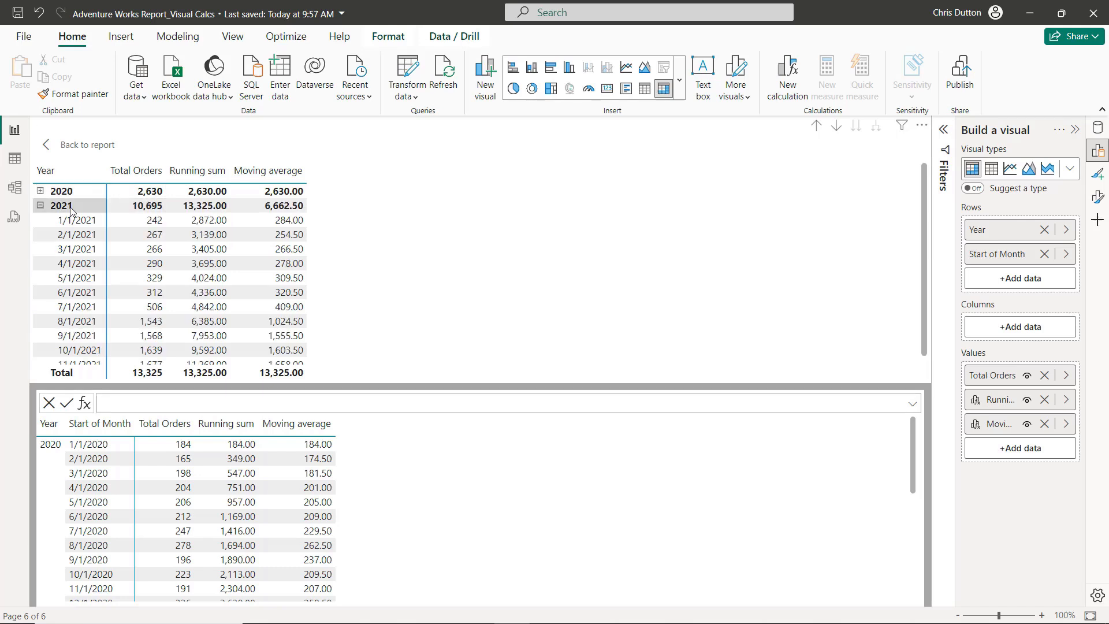
{"action": "left_click", "coordinate": [40, 205]}
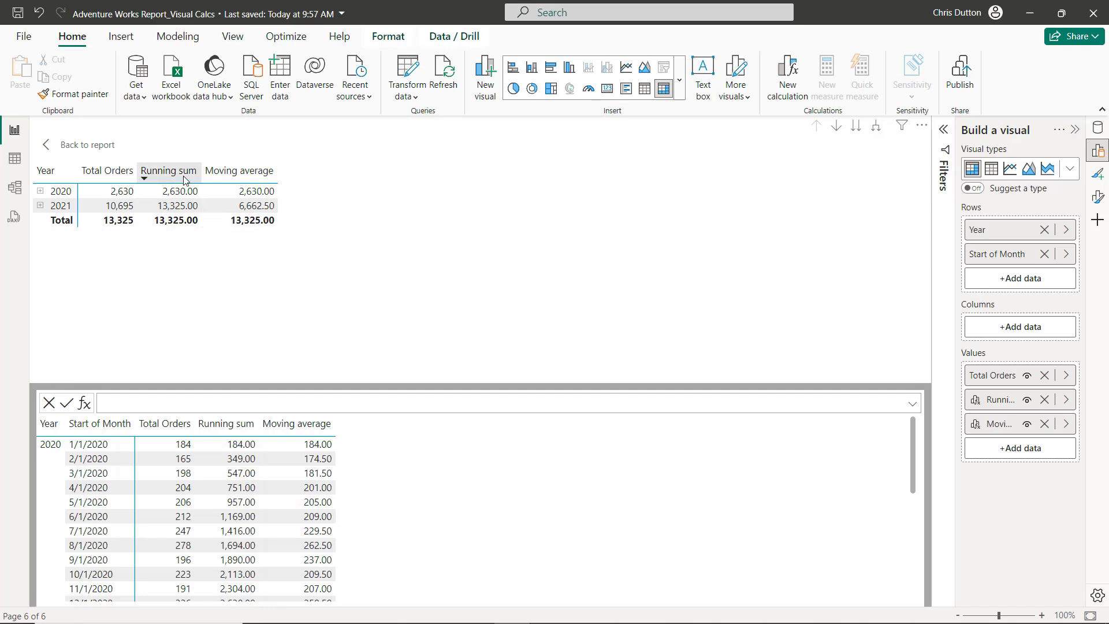
{"action": "left_click", "coordinate": [40, 191]}
{"action": "scroll", "coordinate": [82, 248], "scroll_direction": "down", "scroll_amount": 1}
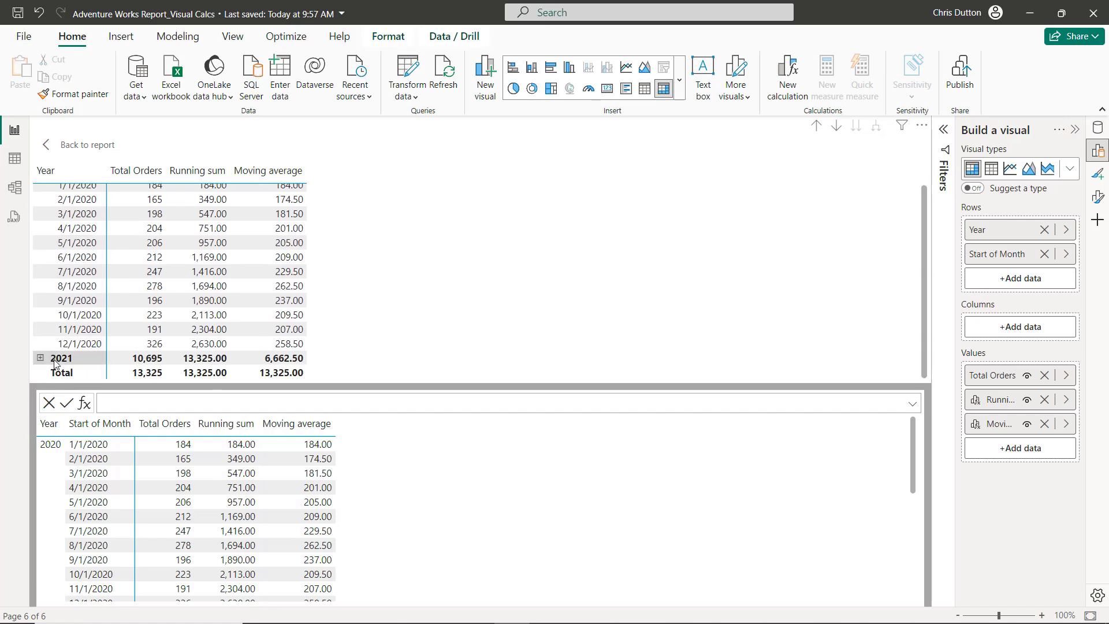
{"action": "scroll", "coordinate": [247, 263], "scroll_direction": "up", "scroll_amount": 1}
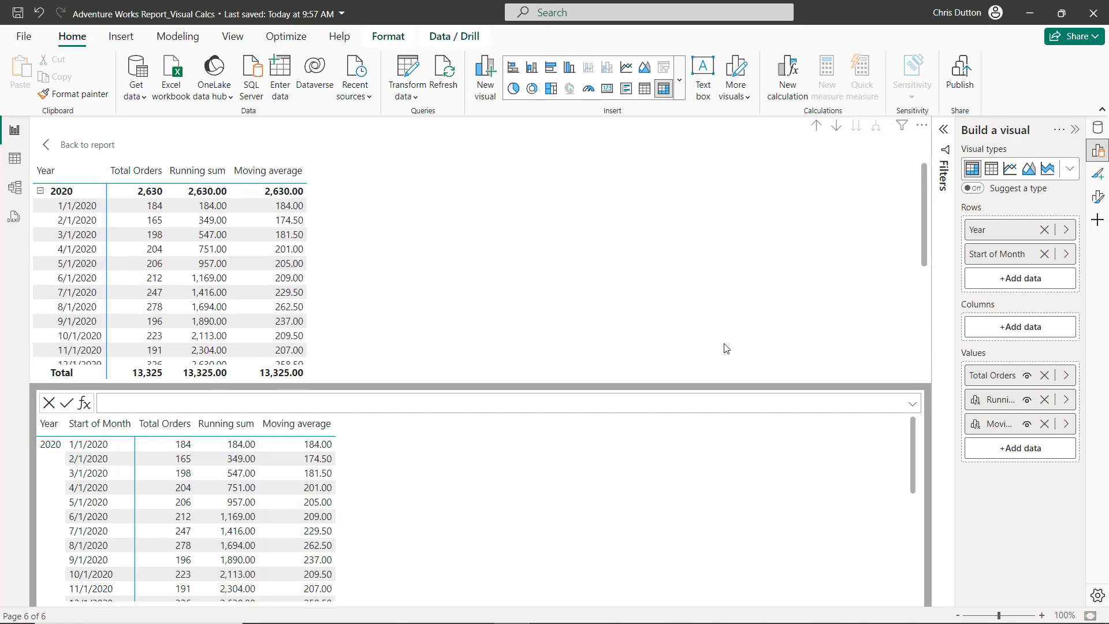
Set the window size of the Moving average calculation to 3 and commit the edited formula.
{"action": "left_click", "coordinate": [1065, 424]}
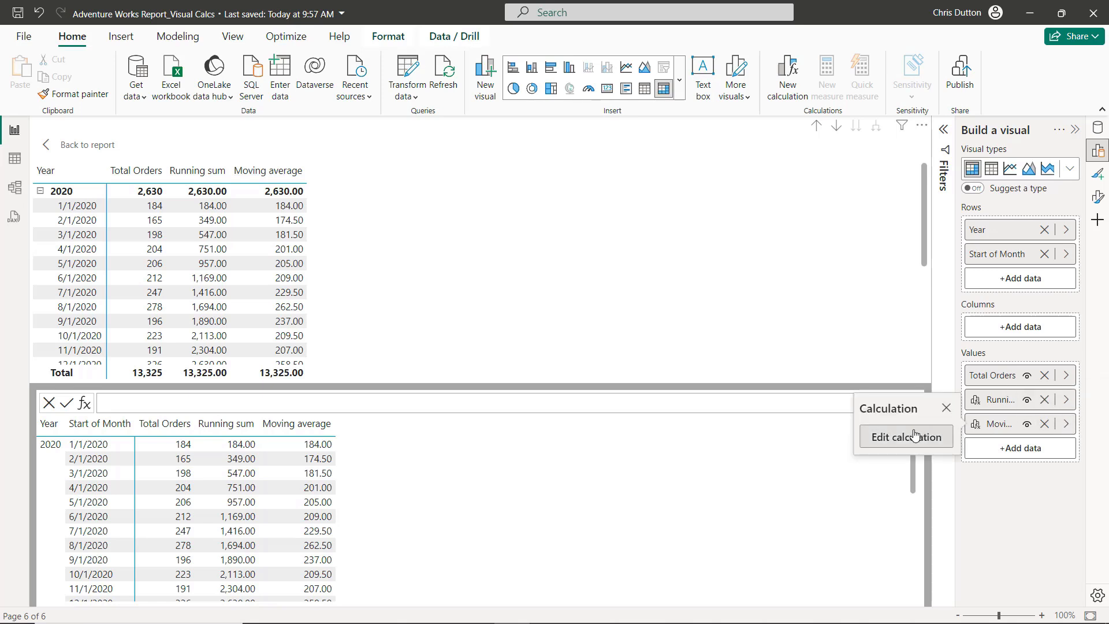
{"action": "left_click", "coordinate": [892, 437]}
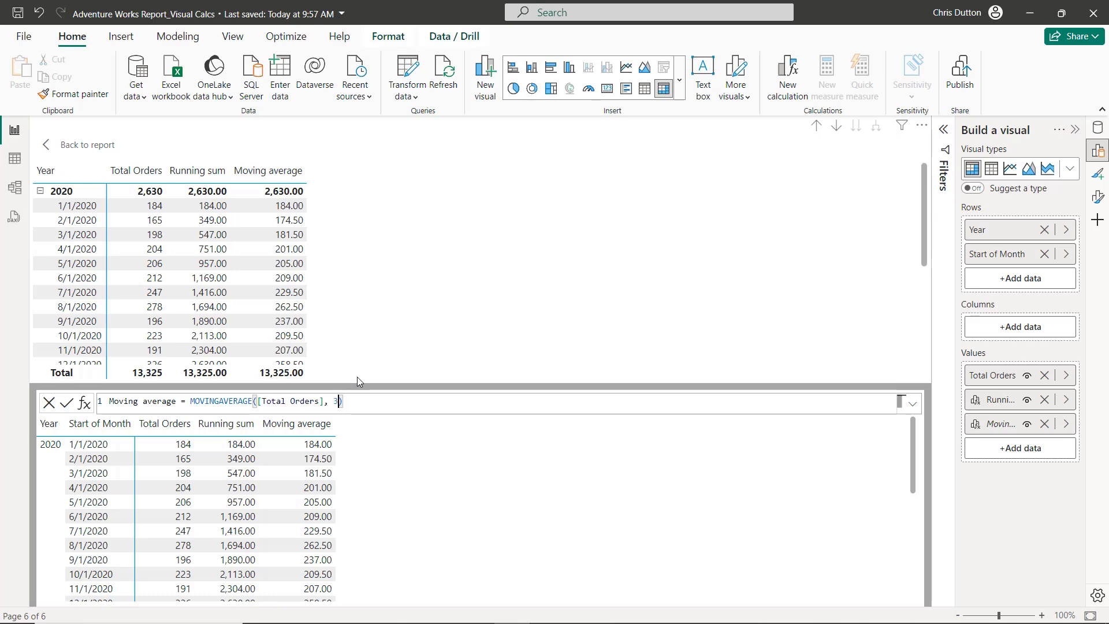
{"action": "key", "text": "Return"}
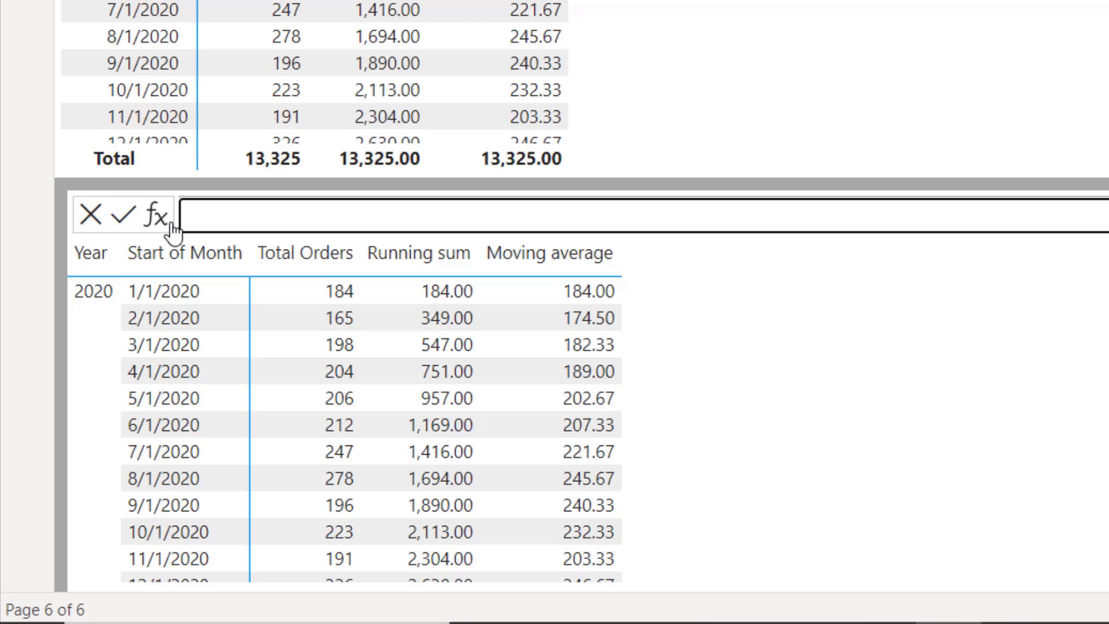
Start a visual calculation from the Versus previous template and replace its first Field placeholder with [Total Orders].
{"action": "left_click", "coordinate": [84, 403]}
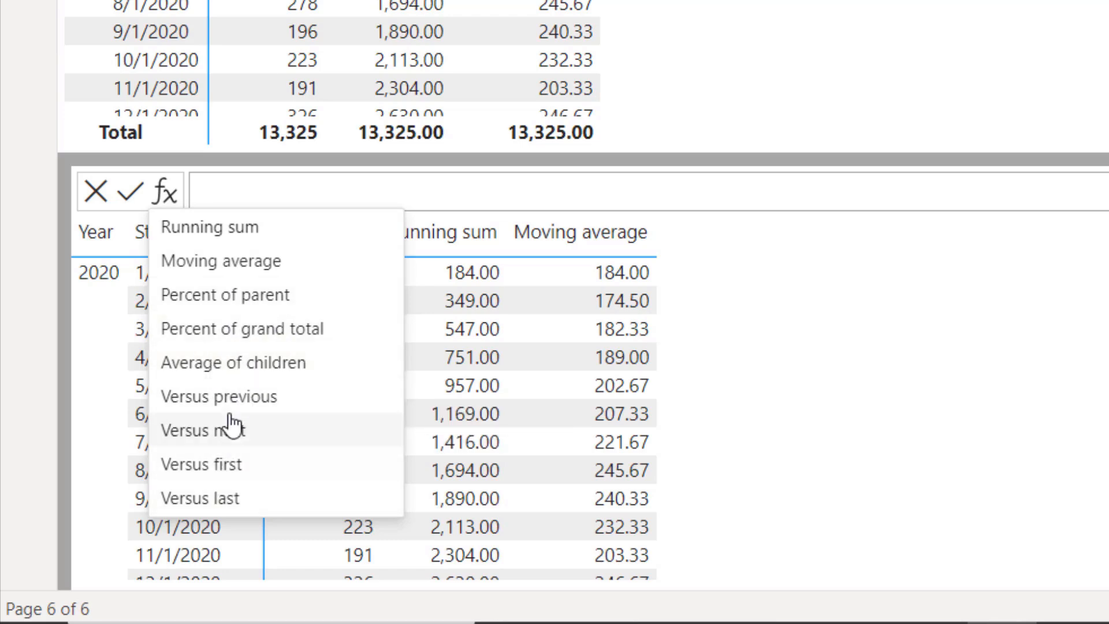
{"action": "left_click", "coordinate": [257, 394]}
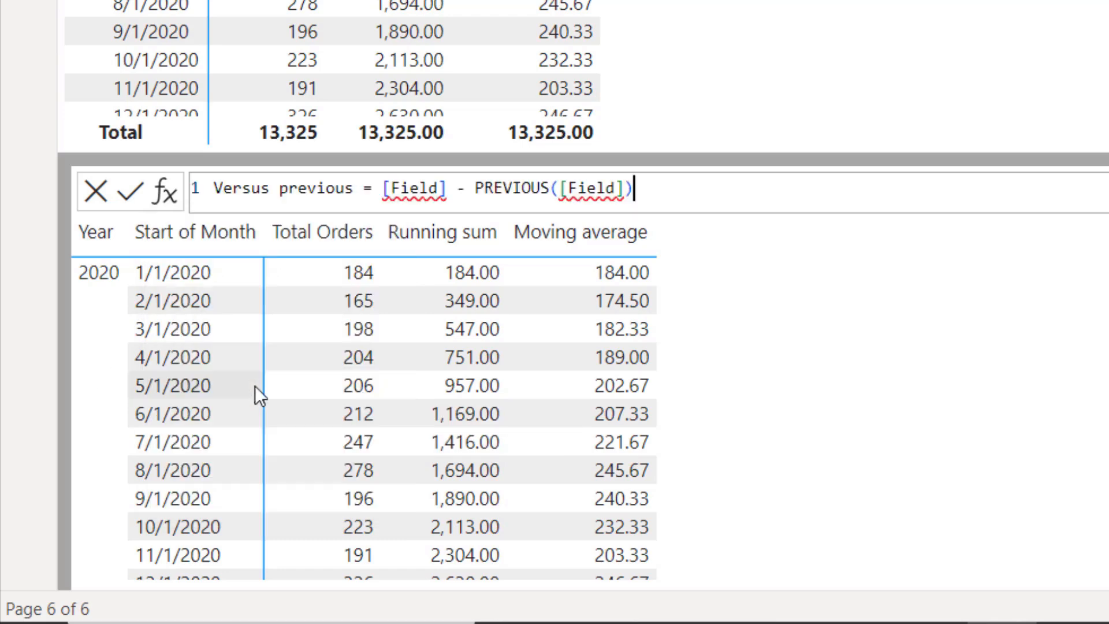
{"action": "left_click", "coordinate": [447, 188]}
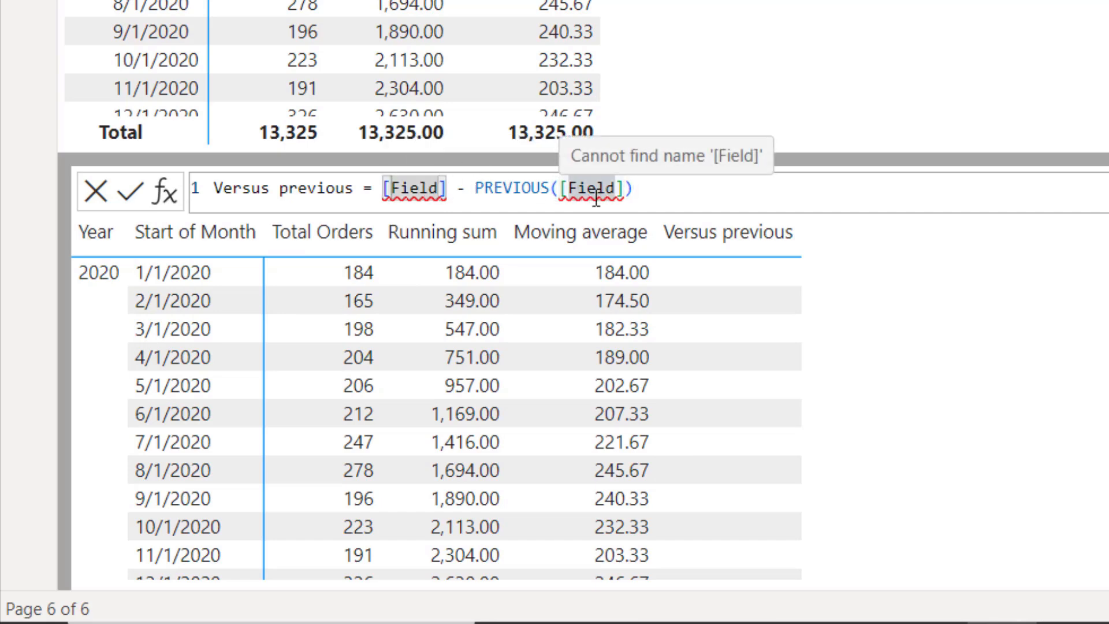
{"action": "key", "text": "BackSpace"}
{"action": "key", "text": "BackSpace"}
{"action": "key", "text": "BackSpace"}
{"action": "key", "text": "BackSpace"}
{"action": "key", "text": "BackSpace"}
{"action": "key", "text": "Down"}
{"action": "key", "text": "Down"}
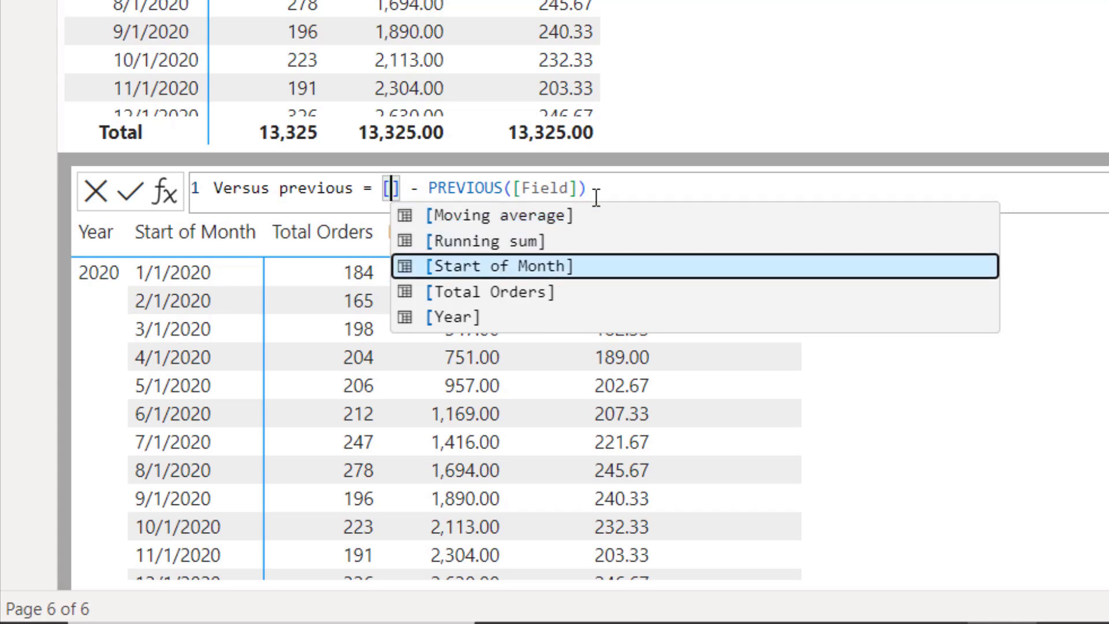
{"action": "key", "text": "Down"}
{"action": "key", "text": "Tab"}
Replace the Field placeholder inside PREVIOUS with [Total Orders] and commit the Versus previous calculation.
{"action": "key", "text": "Right"}
{"action": "key", "text": "Right"}
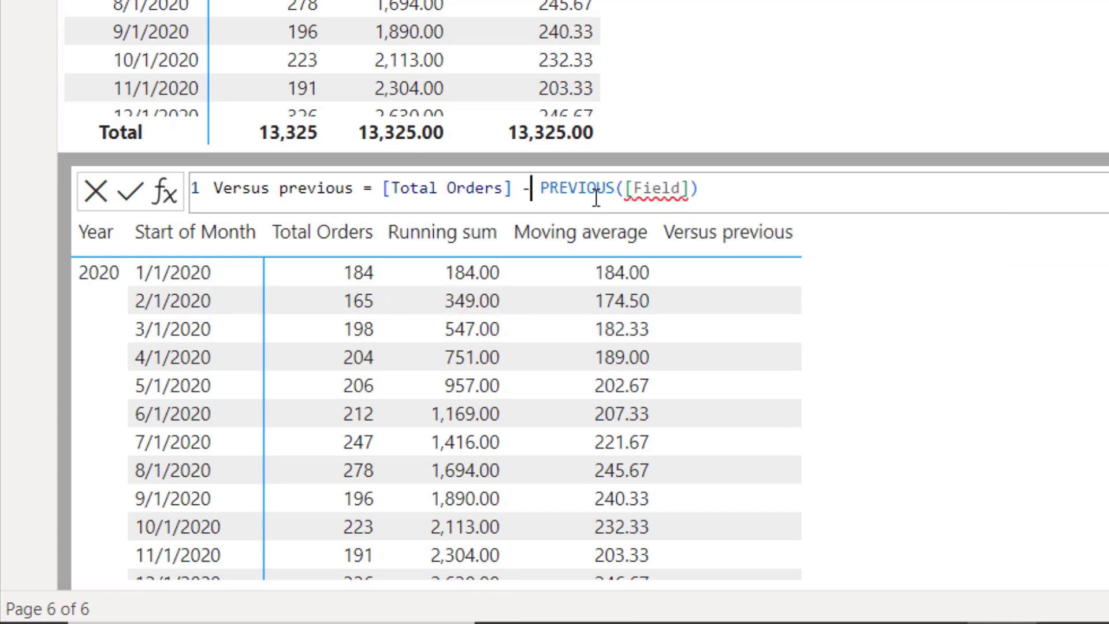
{"action": "key", "text": "Right"}
{"action": "key", "text": "Right"}
{"action": "key", "text": "Right"}
{"action": "key", "text": "Right"}
{"action": "key", "text": "Right"}
{"action": "key", "text": "Right"}
{"action": "key", "text": "Right"}
{"action": "key", "text": "Right"}
{"action": "key", "text": "Right"}
{"action": "key", "text": "Right"}
{"action": "key", "text": "Right"}
{"action": "key", "text": "Right"}
{"action": "key", "text": "Right"}
{"action": "key", "text": "Right"}
{"action": "key", "text": "Right"}
{"action": "key", "text": "Right"}
{"action": "key", "text": "Right"}
{"action": "key", "text": "Left"}
{"action": "key", "text": "BackSpace"}
{"action": "key", "text": "BackSpace"}
{"action": "key", "text": "BackSpace"}
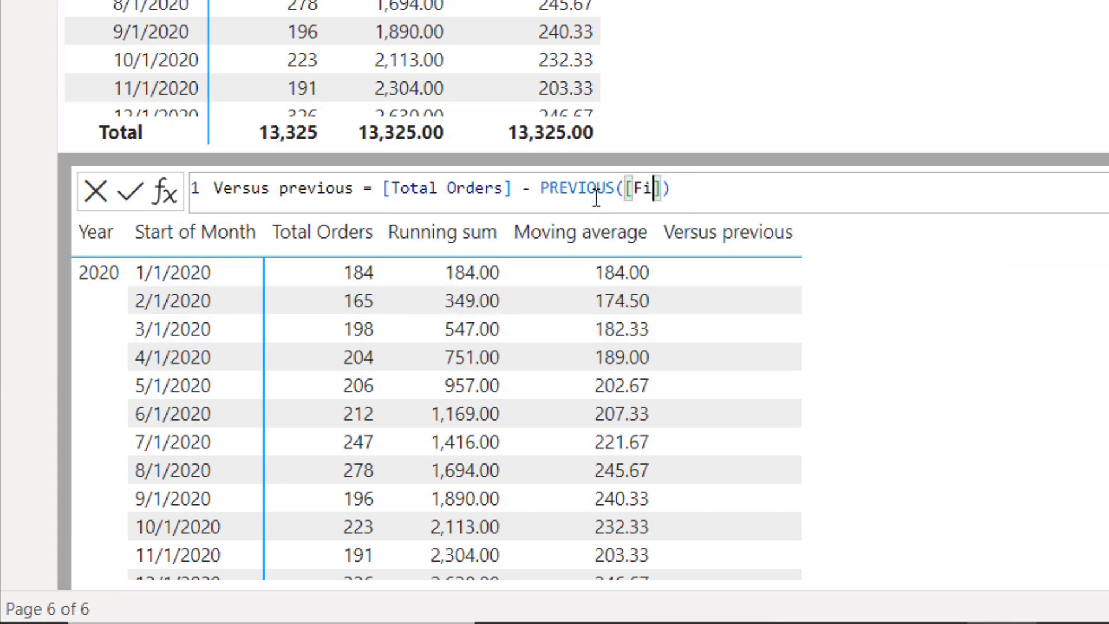
{"action": "key", "text": "BackSpace"}
{"action": "key", "text": "BackSpace"}
{"action": "key", "text": "Down"}
{"action": "key", "text": "Down"}
{"action": "key", "text": "Down"}
{"action": "key", "text": "Tab"}
{"action": "key", "text": "Right"}
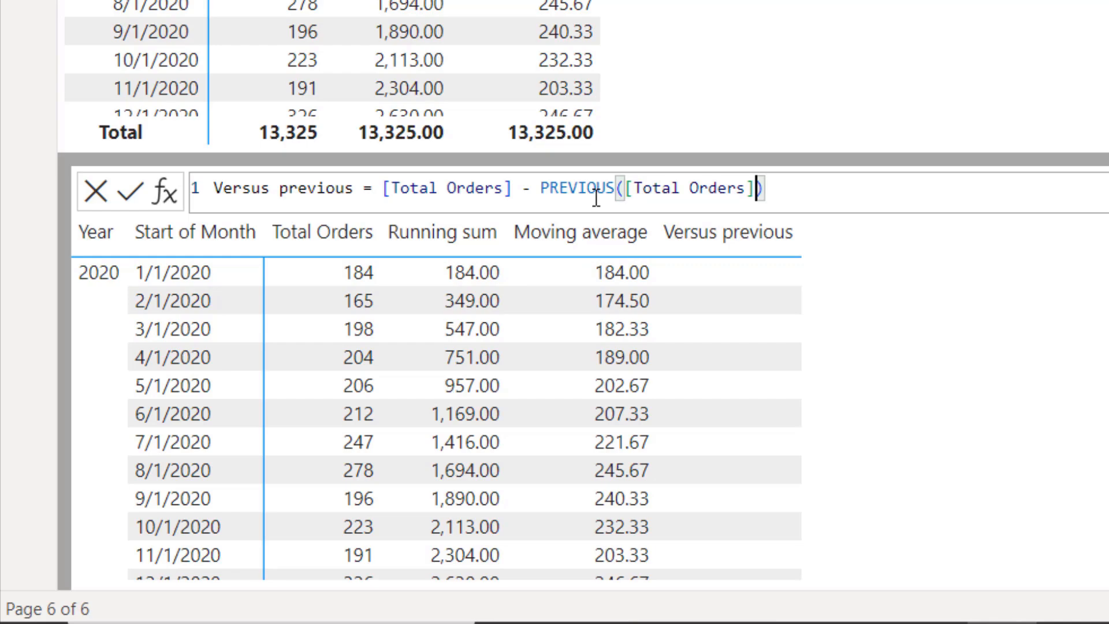
{"action": "key", "text": "Return"}
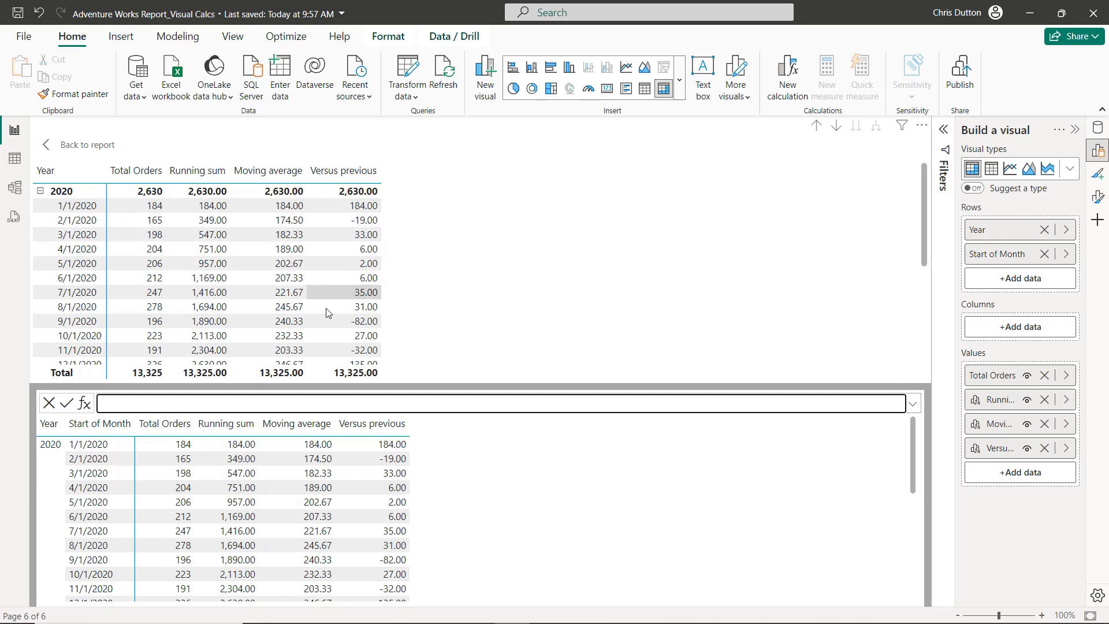
Start a visual calculation from the Versus next template and replace its first Field placeholder with [Total Orders].
{"action": "left_click", "coordinate": [84, 402]}
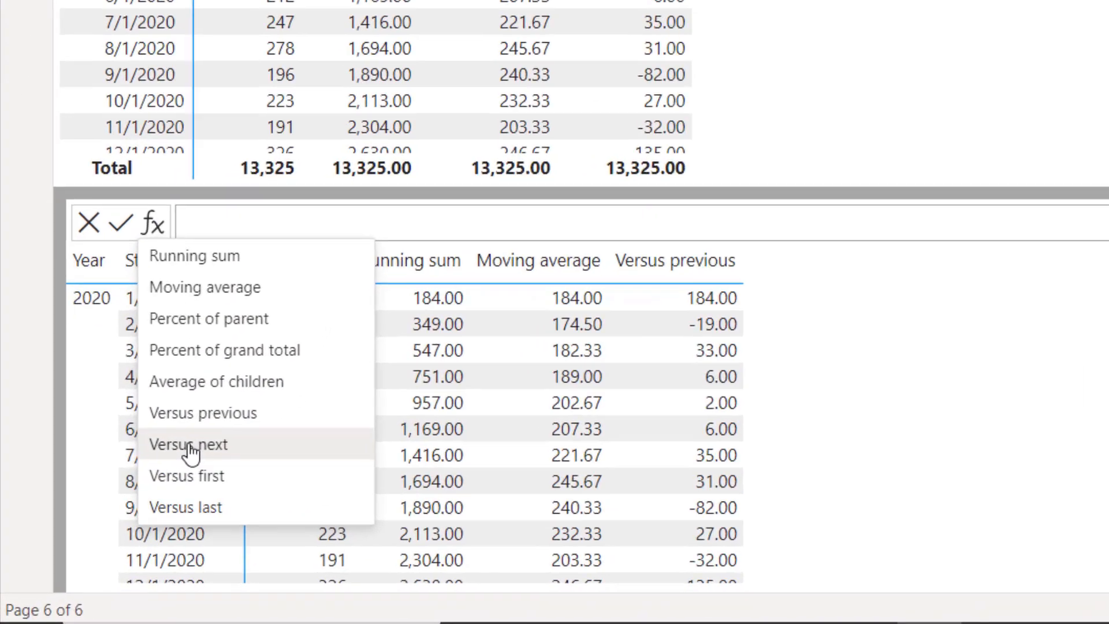
{"action": "left_click", "coordinate": [191, 444]}
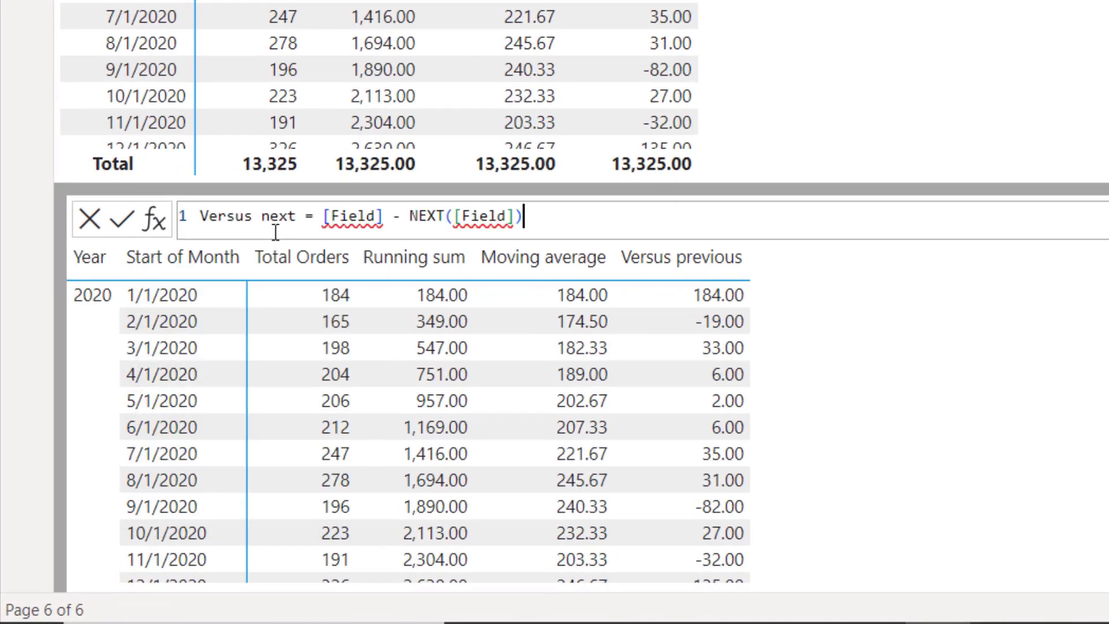
{"action": "left_click", "coordinate": [386, 217]}
{"action": "key", "text": "BackSpace"}
{"action": "key", "text": "BackSpace"}
{"action": "key", "text": "BackSpace"}
{"action": "key", "text": "BackSpace"}
{"action": "key", "text": "BackSpace"}
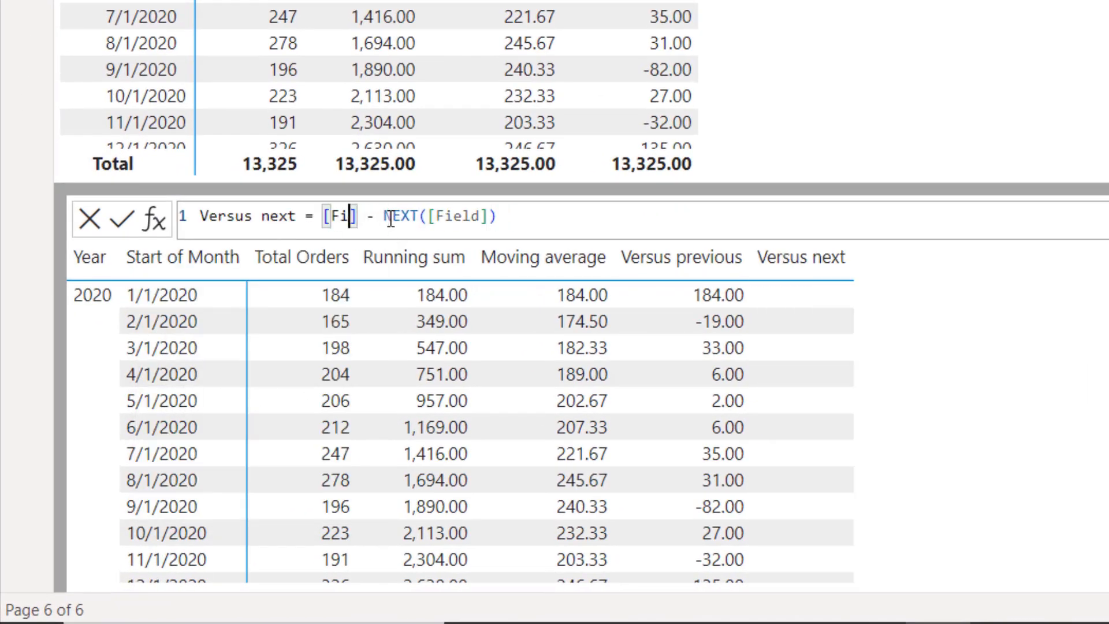
{"action": "key", "text": "Down"}
{"action": "key", "text": "Down"}
{"action": "key", "text": "Down"}
{"action": "key", "text": "Tab"}
Replace the Field placeholder inside NEXT with [Total Orders] and commit the Versus next calculation.
{"action": "key", "text": "Right"}
{"action": "key", "text": "Right"}
{"action": "key", "text": "Right"}
{"action": "key", "text": "Right"}
{"action": "key", "text": "Right"}
{"action": "key", "text": "Right"}
{"action": "key", "text": "Right"}
{"action": "key", "text": "Right"}
{"action": "key", "text": "Right"}
{"action": "key", "text": "Right"}
{"action": "key", "text": "Right"}
{"action": "key", "text": "Right"}
{"action": "key", "text": "Right"}
{"action": "key", "text": "Right"}
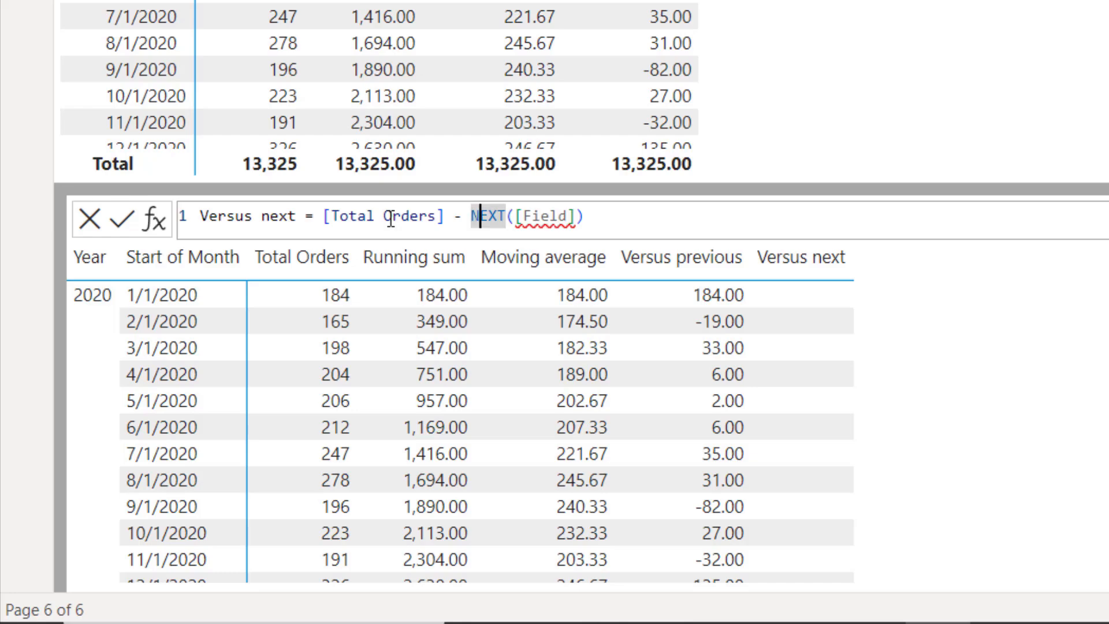
{"action": "key", "text": "BackSpace"}
{"action": "key", "text": "BackSpace"}
{"action": "key", "text": "BackSpace"}
{"action": "key", "text": "BackSpace"}
{"action": "key", "text": "BackSpace"}
{"action": "key", "text": "Down"}
{"action": "key", "text": "Down"}
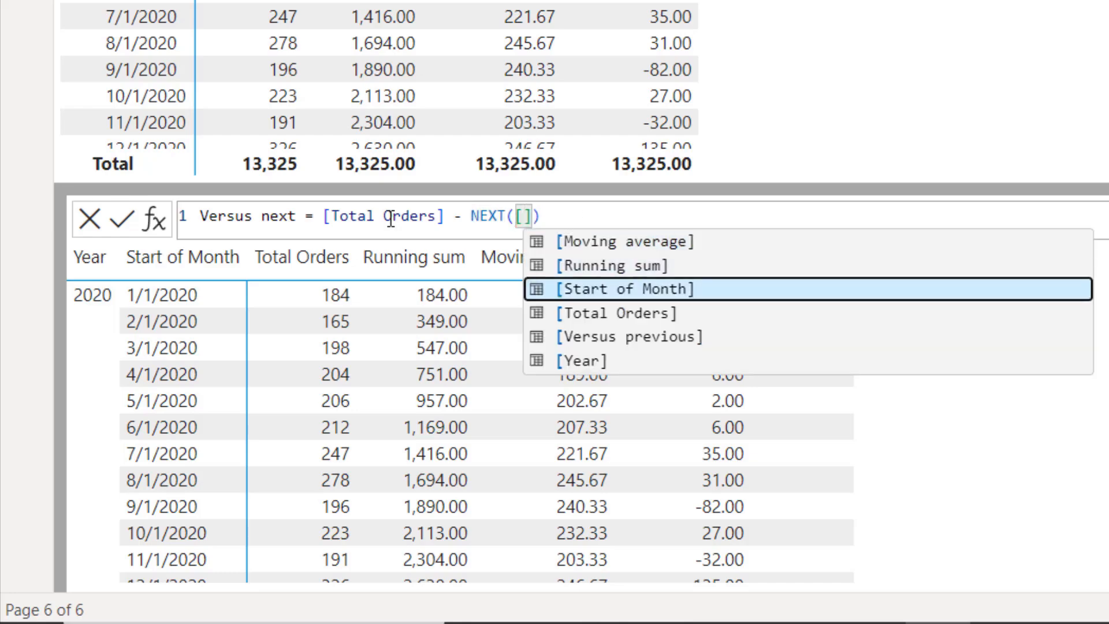
{"action": "key", "text": "Down"}
{"action": "key", "text": "Tab"}
{"action": "key", "text": "Return"}
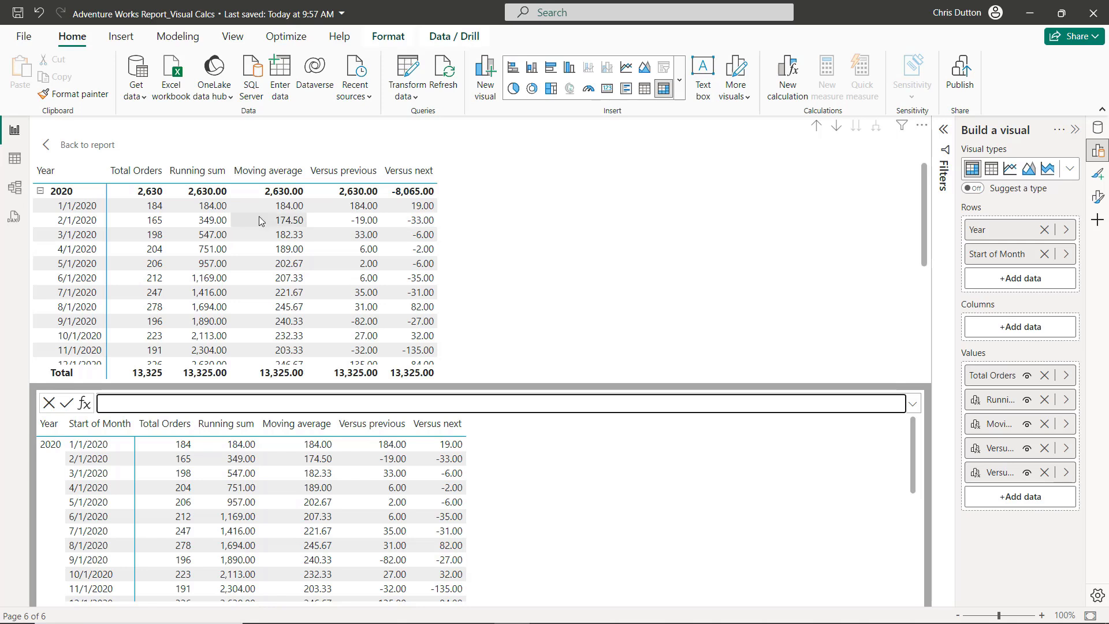
Collapse the 2020 and 2021 row groups to compare the yearly Versus next values, and expand 2020 again.
{"action": "left_click", "coordinate": [39, 192]}
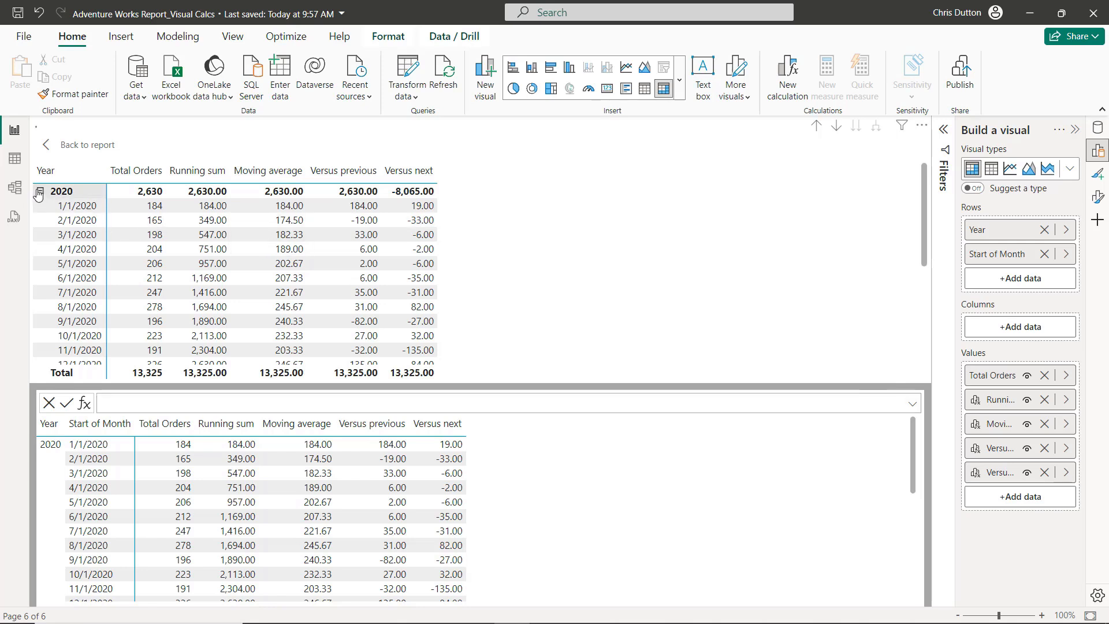
{"action": "left_click", "coordinate": [40, 205]}
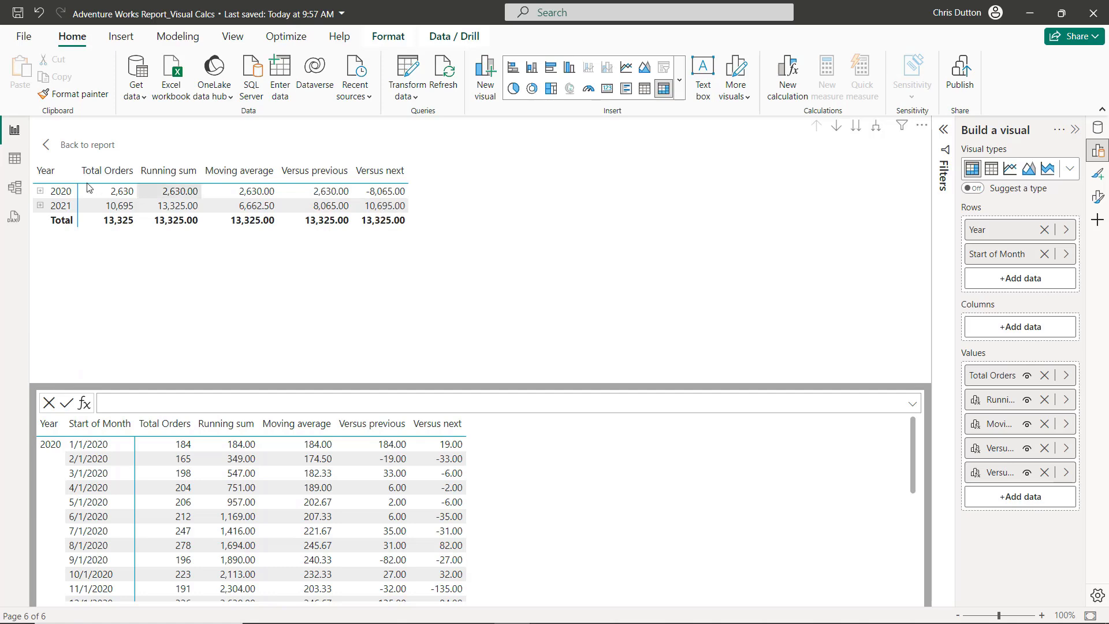
{"action": "left_click", "coordinate": [40, 192]}
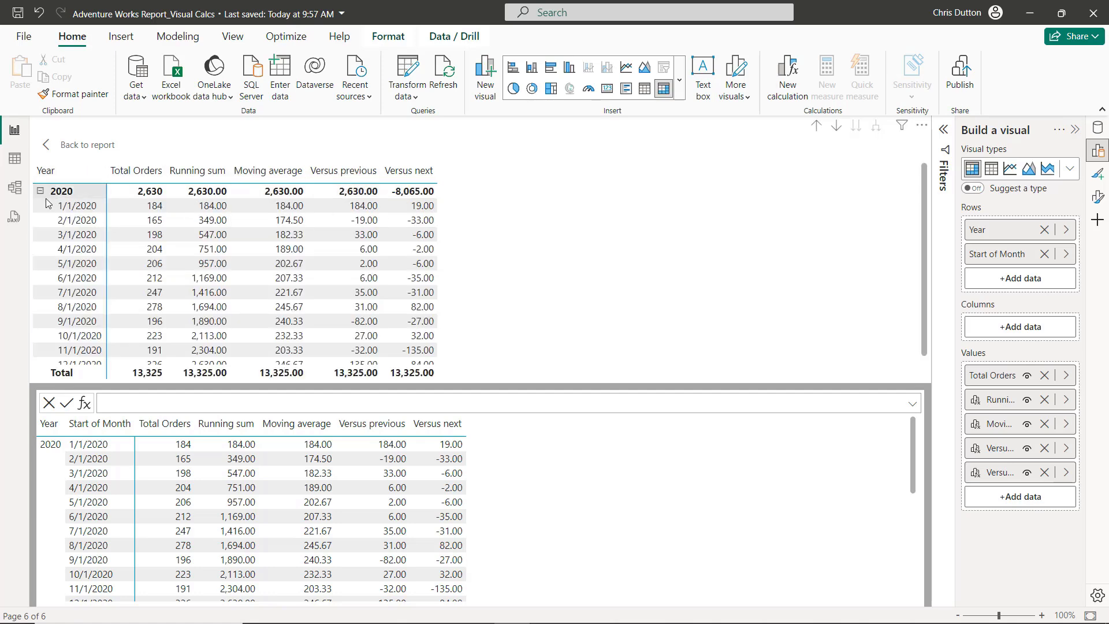
Start a visual calculation from the Versus first template and replace its first Field placeholder with [Total Orders].
{"action": "left_click", "coordinate": [84, 403]}
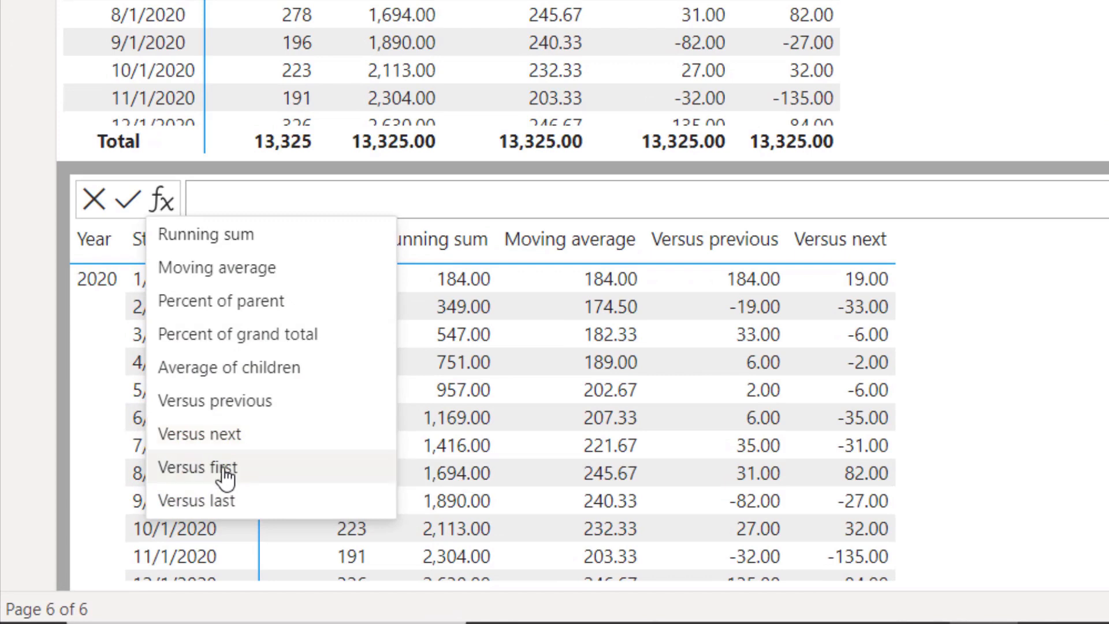
{"action": "left_click", "coordinate": [254, 468]}
{"action": "left_click", "coordinate": [405, 194]}
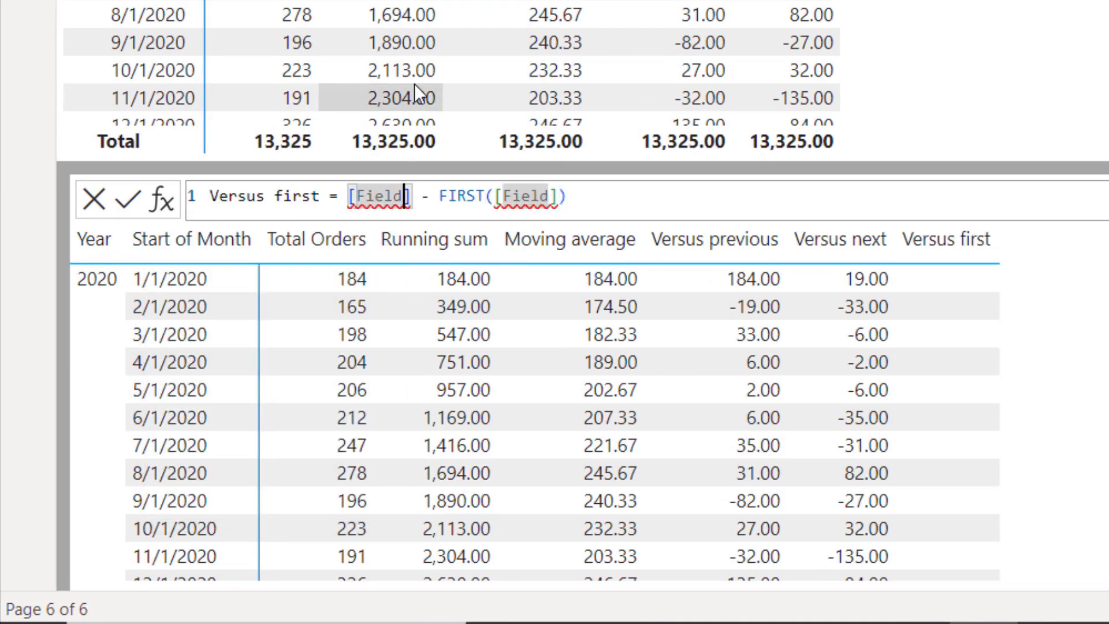
{"action": "key", "text": "BackSpace"}
{"action": "key", "text": "BackSpace"}
{"action": "key", "text": "BackSpace"}
{"action": "key", "text": "BackSpace"}
{"action": "key", "text": "BackSpace"}
{"action": "key", "text": "Down"}
{"action": "key", "text": "Down"}
{"action": "key", "text": "Down"}
{"action": "key", "text": "Tab"}
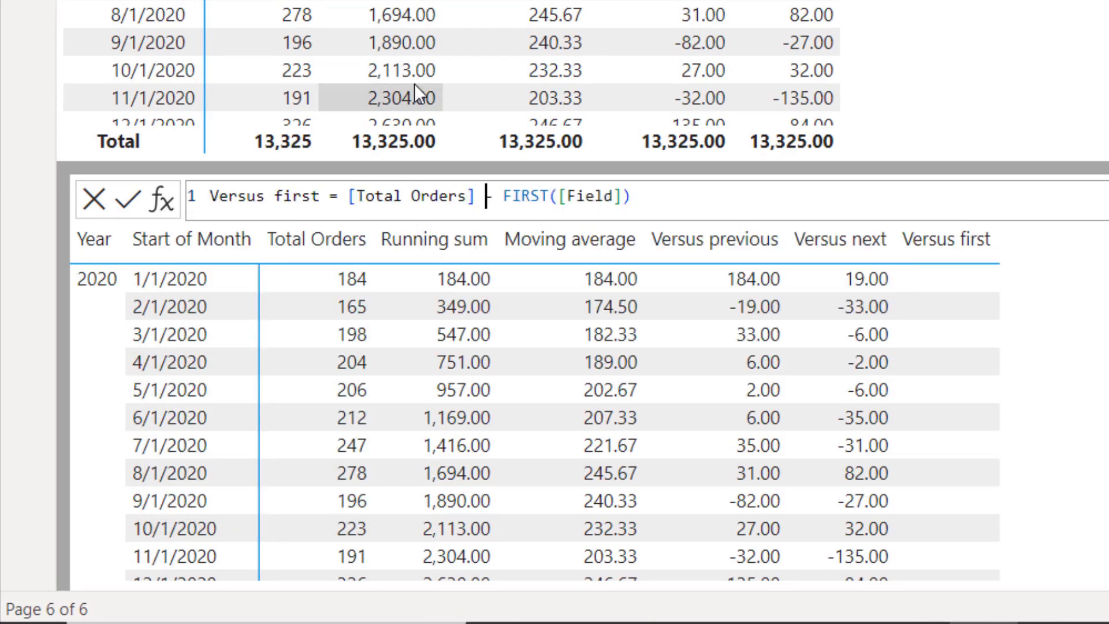
Replace the Field placeholder inside FIRST with [Total Orders] and commit the Versus first calculation.
{"action": "key", "text": "Right"}
{"action": "key", "text": "Right"}
{"action": "key", "text": "Right"}
{"action": "key", "text": "Right"}
{"action": "key", "text": "Right"}
{"action": "key", "text": "Right"}
{"action": "key", "text": "Right"}
{"action": "key", "text": "Right"}
{"action": "key", "text": "Right"}
{"action": "key", "text": "Right"}
{"action": "key", "text": "Right"}
{"action": "key", "text": "Right"}
{"action": "key", "text": "Right"}
{"action": "key", "text": "Right"}
{"action": "key", "text": "BackSpace"}
{"action": "key", "text": "BackSpace"}
{"action": "key", "text": "BackSpace"}
{"action": "key", "text": "BackSpace"}
{"action": "key", "text": "BackSpace"}
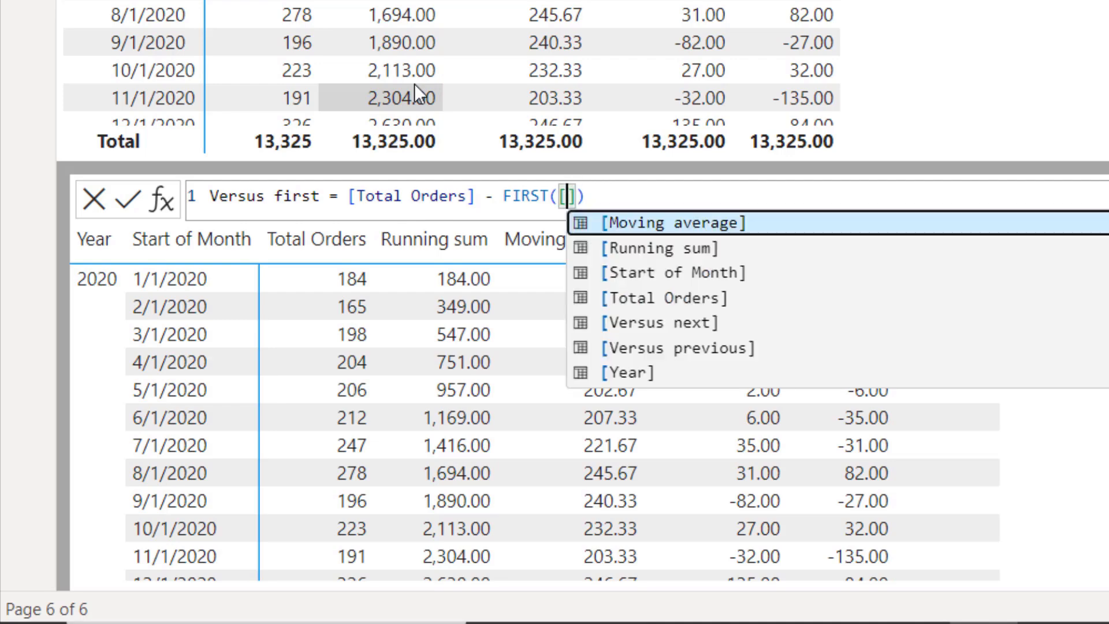
{"action": "key", "text": "Down"}
{"action": "key", "text": "Down"}
{"action": "key", "text": "Down"}
{"action": "key", "text": "Tab"}
{"action": "key", "text": "Return"}
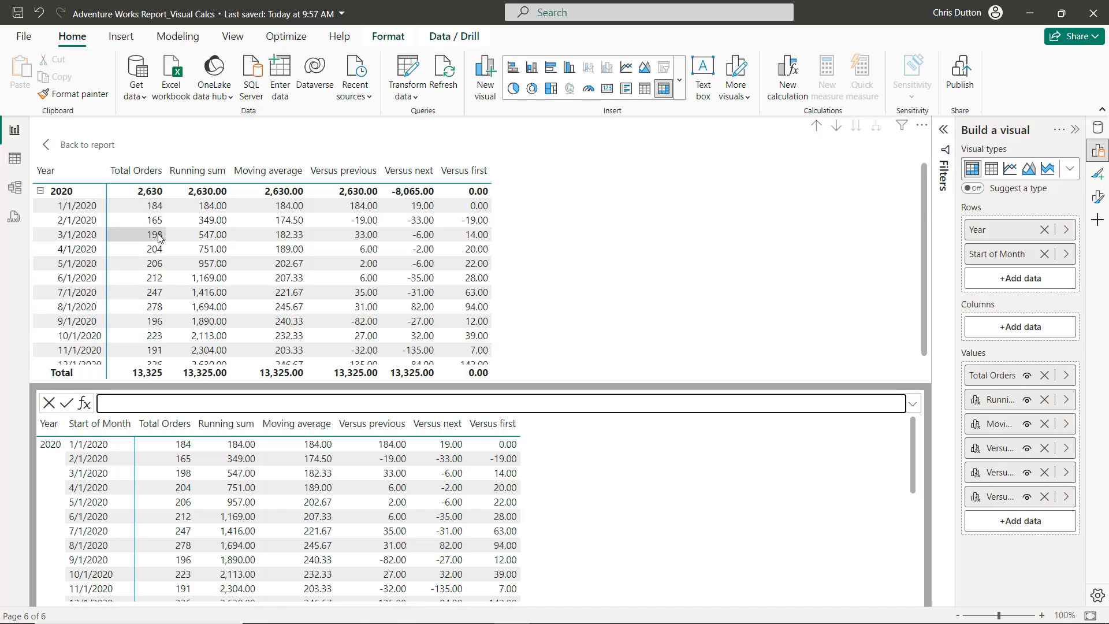
Expand the 2021 row group in the matrix and check the Versus first values for its months.
{"action": "scroll", "coordinate": [465, 273], "scroll_direction": "down", "scroll_amount": 1}
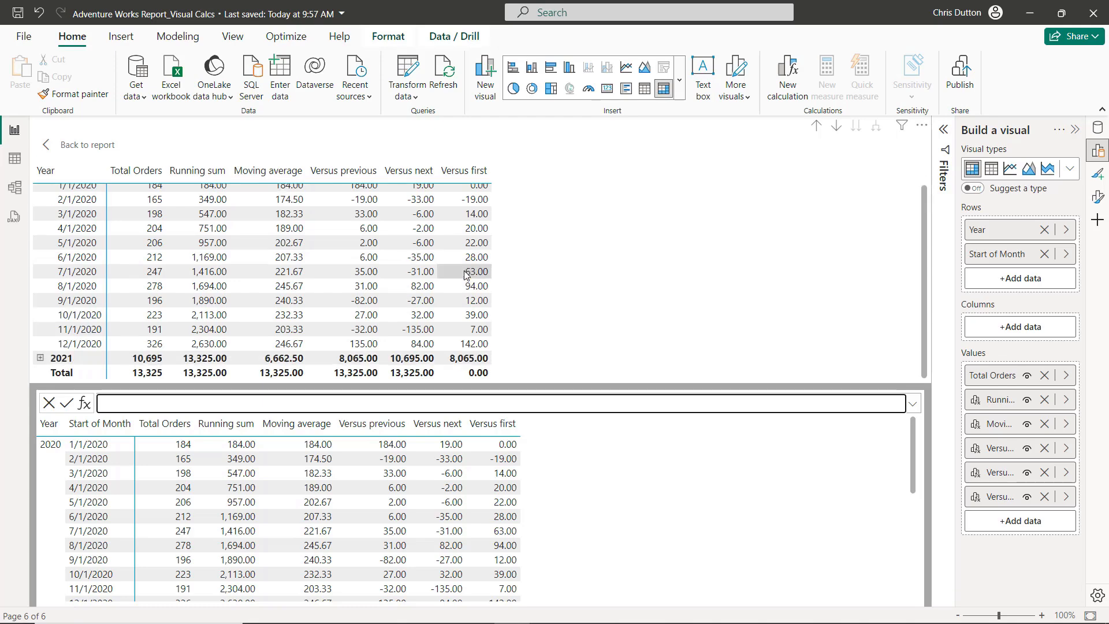
{"action": "left_click", "coordinate": [40, 357]}
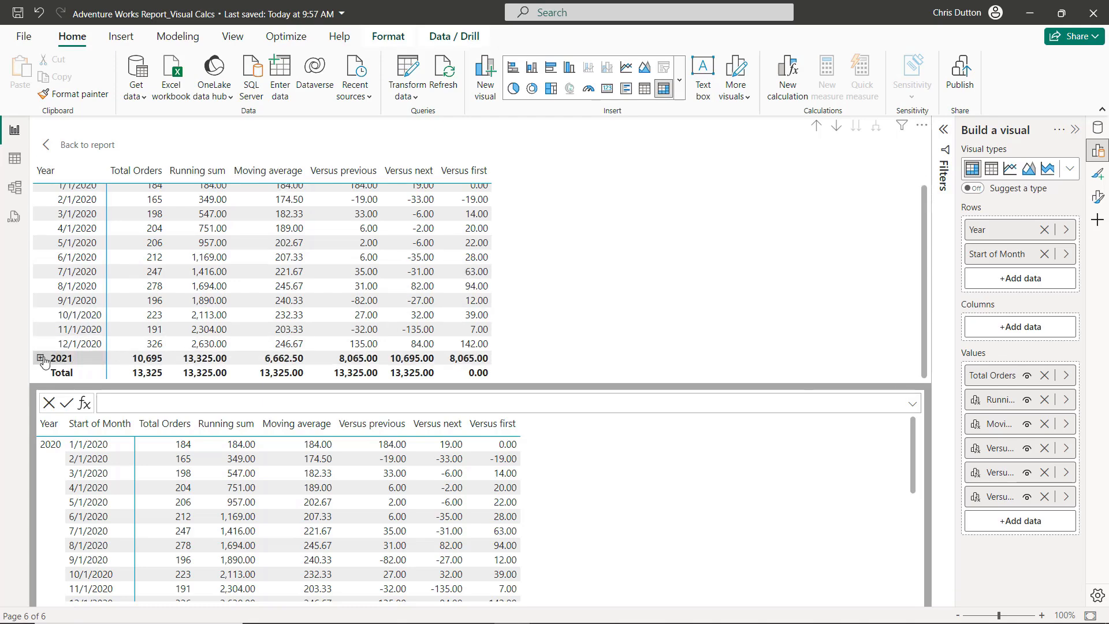
{"action": "scroll", "coordinate": [364, 312], "scroll_direction": "down", "scroll_amount": 3}
Start a visual calculation from the Versus last template and replace its first Field placeholder with [Total Orders].
{"action": "left_click", "coordinate": [85, 403]}
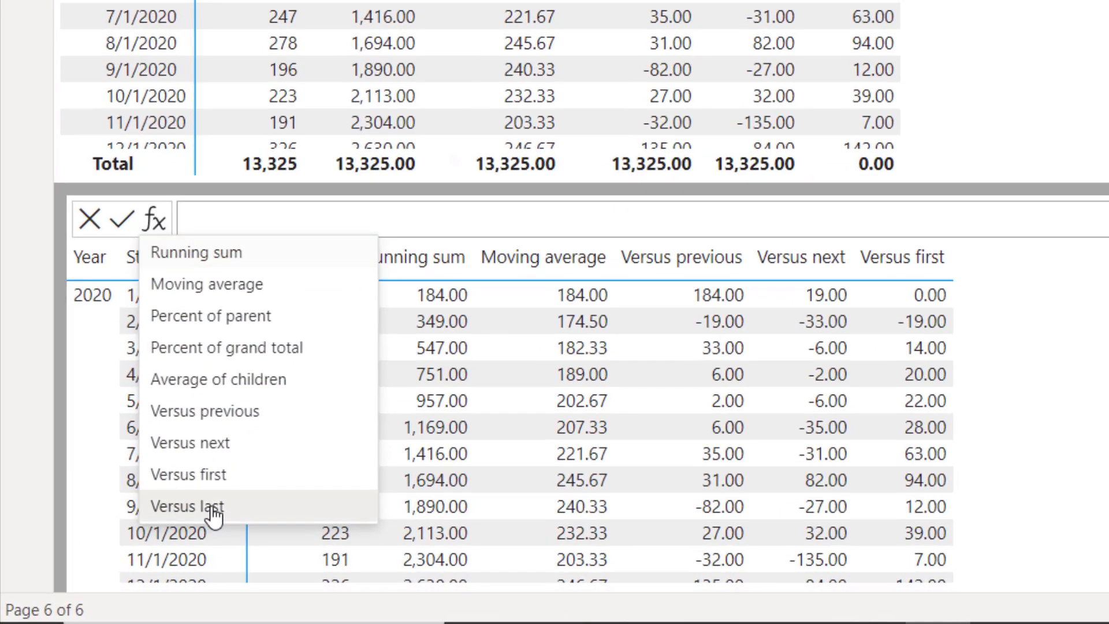
{"action": "left_click", "coordinate": [190, 509]}
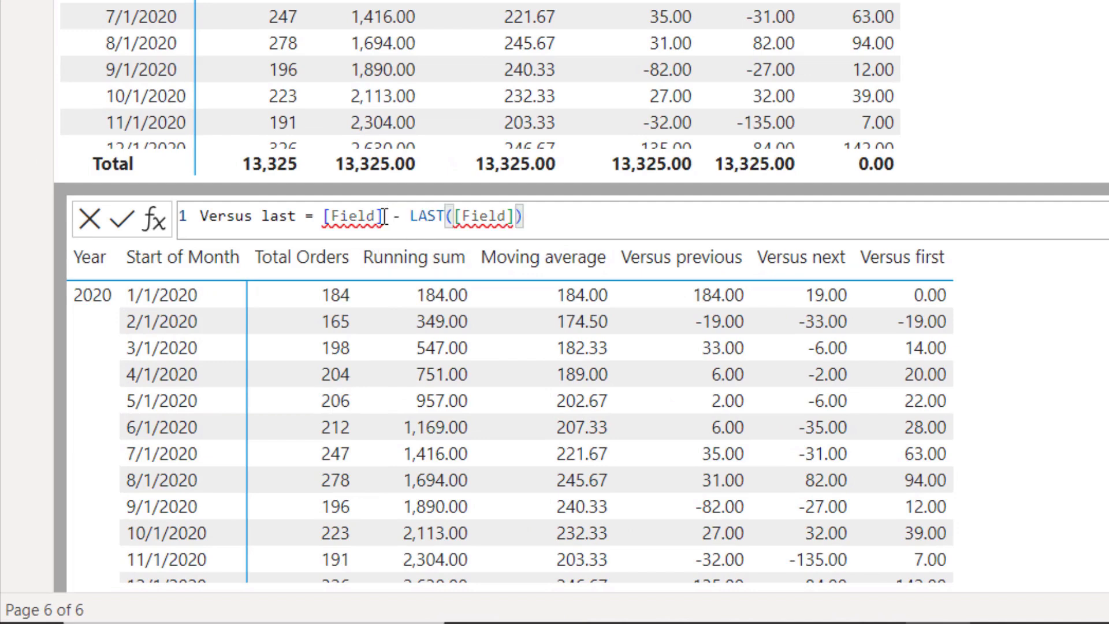
{"action": "left_click", "coordinate": [376, 217]}
{"action": "key", "text": "BackSpace"}
{"action": "key", "text": "BackSpace"}
{"action": "key", "text": "BackSpace"}
{"action": "key", "text": "BackSpace"}
{"action": "key", "text": "BackSpace"}
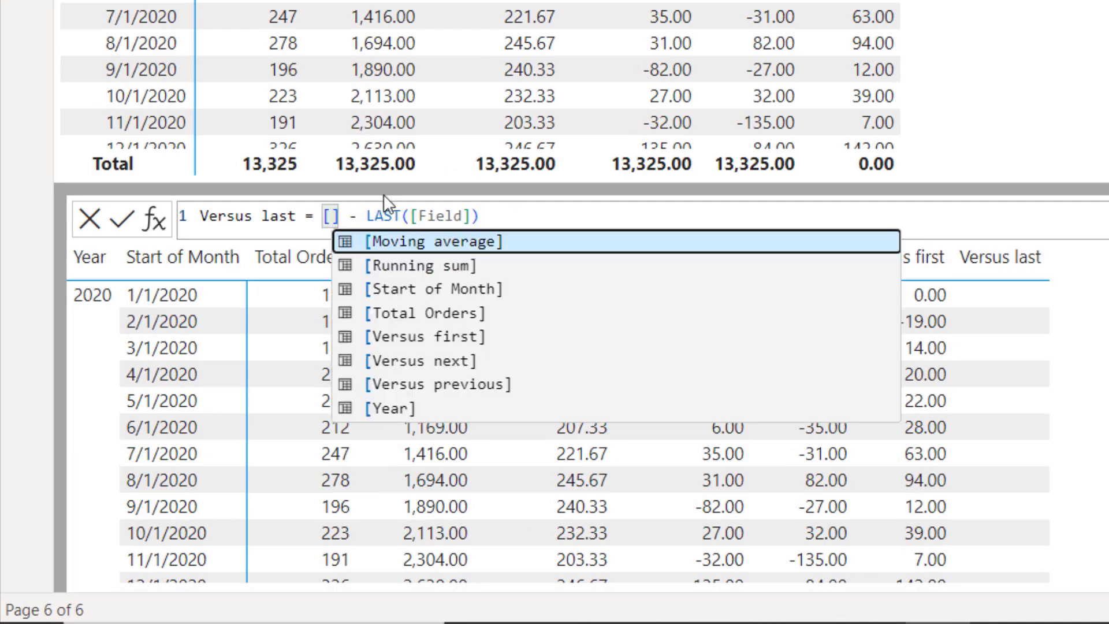
{"action": "key", "text": "Down"}
{"action": "key", "text": "Tab"}
Replace the Field placeholder inside LAST with [Total Orders], commit the Versus last calculation, and check its values through December 2021.
{"action": "key", "text": "ctrl+Right"}
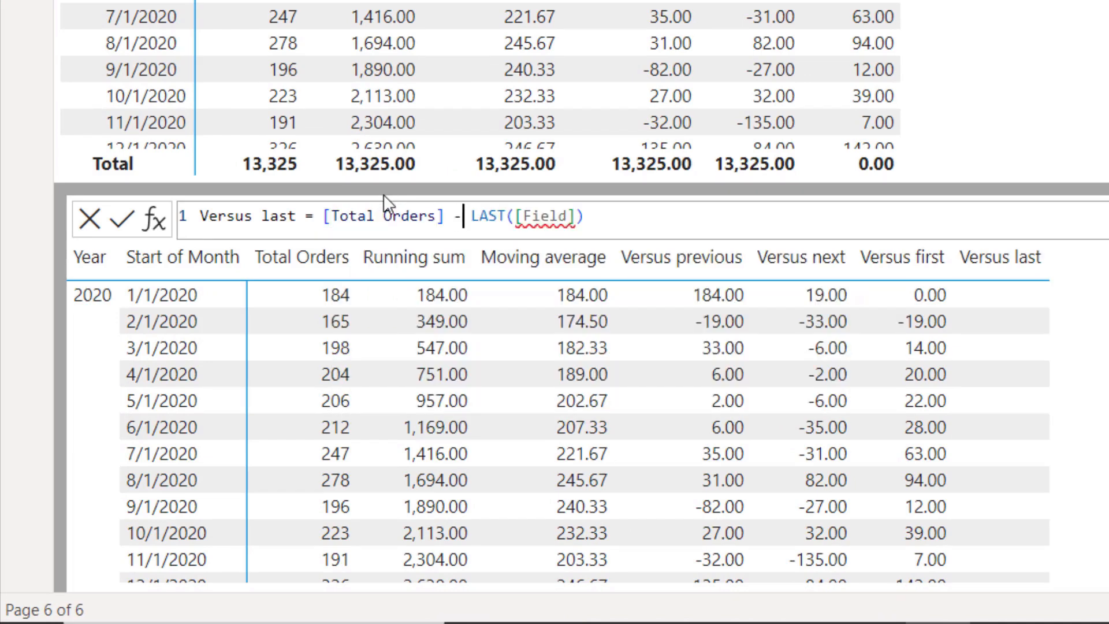
{"action": "key", "text": "ctrl+Right"}
{"action": "key", "text": "ctrl+Right"}
{"action": "key", "text": "ctrl+Right"}
{"action": "key", "text": "BackSpace"}
{"action": "key", "text": "BackSpace"}
{"action": "key", "text": "BackSpace"}
{"action": "key", "text": "BackSpace"}
{"action": "key", "text": "BackSpace"}
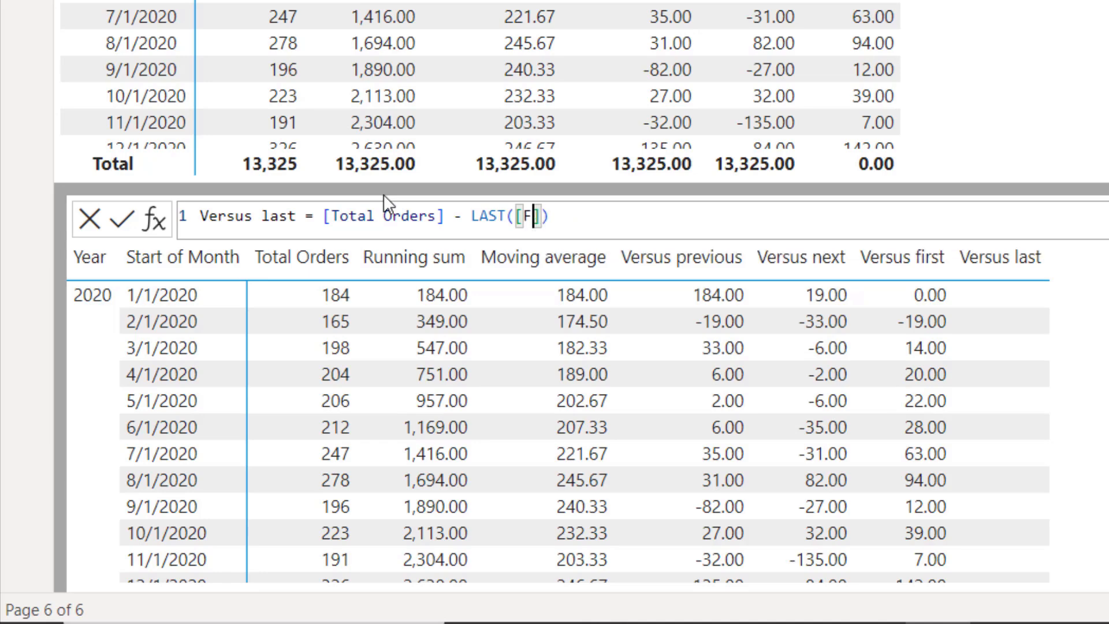
{"action": "key", "text": "Down"}
{"action": "key", "text": "Down"}
{"action": "key", "text": "Down"}
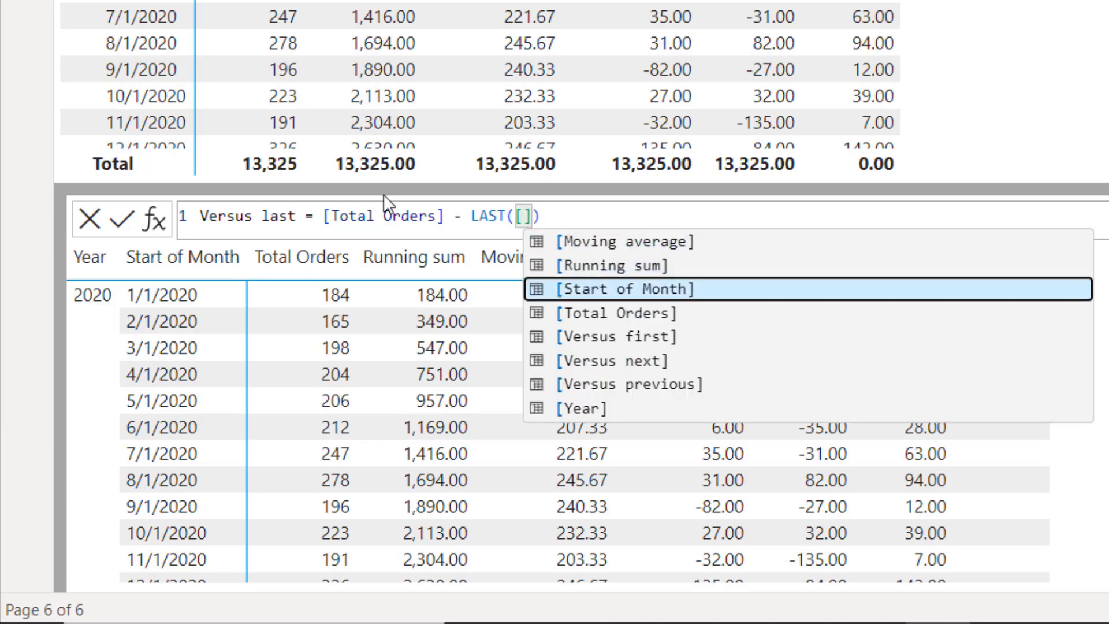
{"action": "key", "text": "Tab"}
{"action": "key", "text": "Return"}
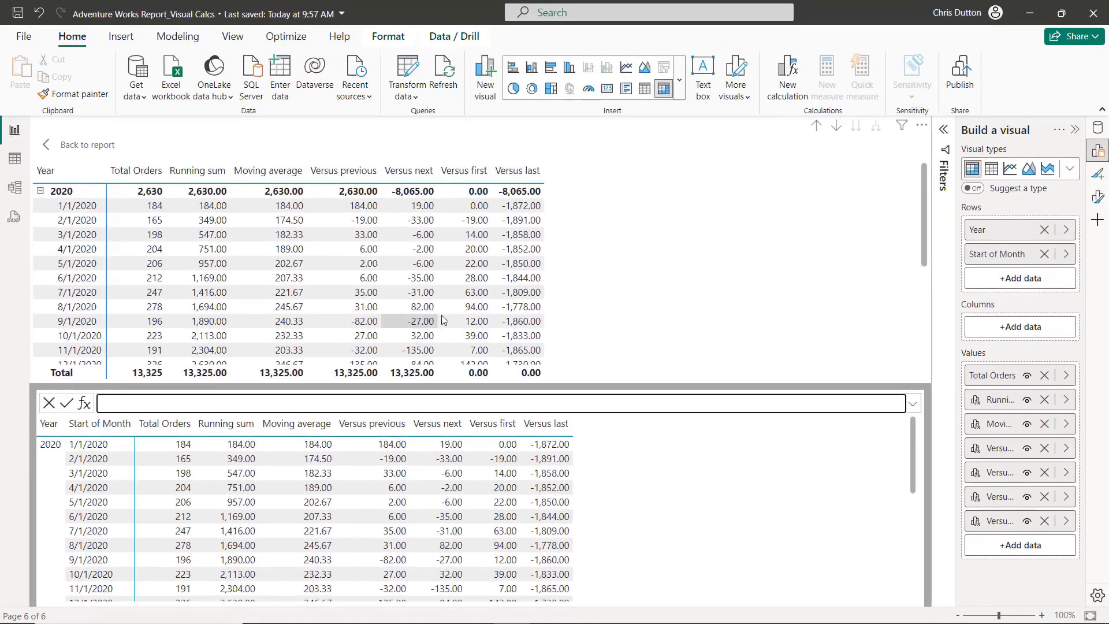
{"action": "scroll", "coordinate": [474, 254], "scroll_direction": "down", "scroll_amount": 5}
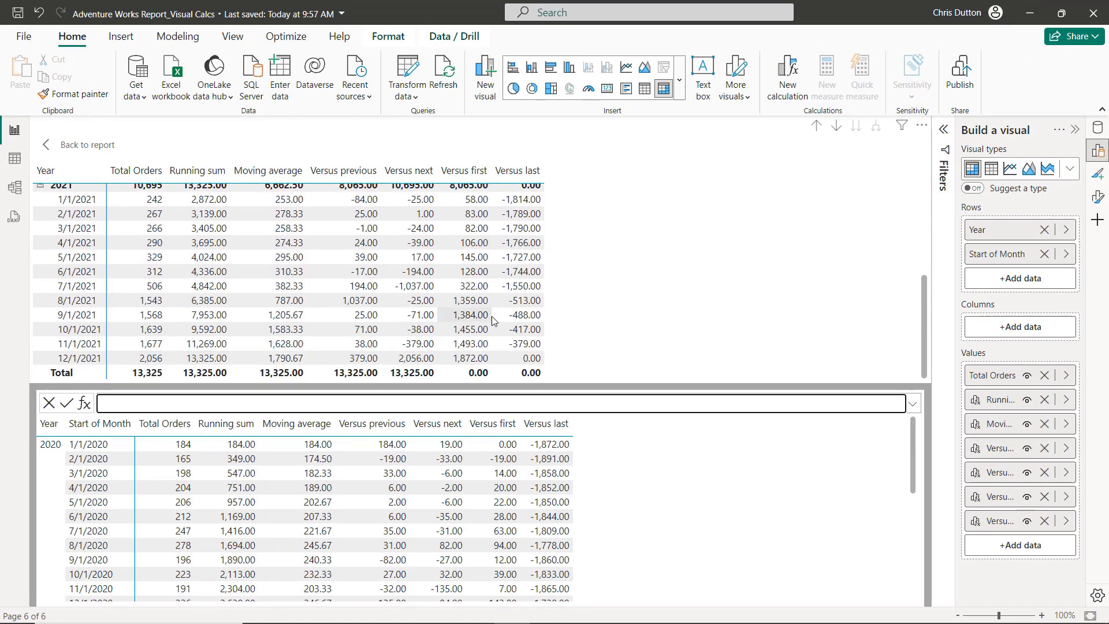
Hide the Versus last, Versus first and Versus next calculations from the orders matrix, return to the report and widen the matrix slightly.
{"action": "scroll", "coordinate": [534, 200], "scroll_direction": "up", "scroll_amount": 5}
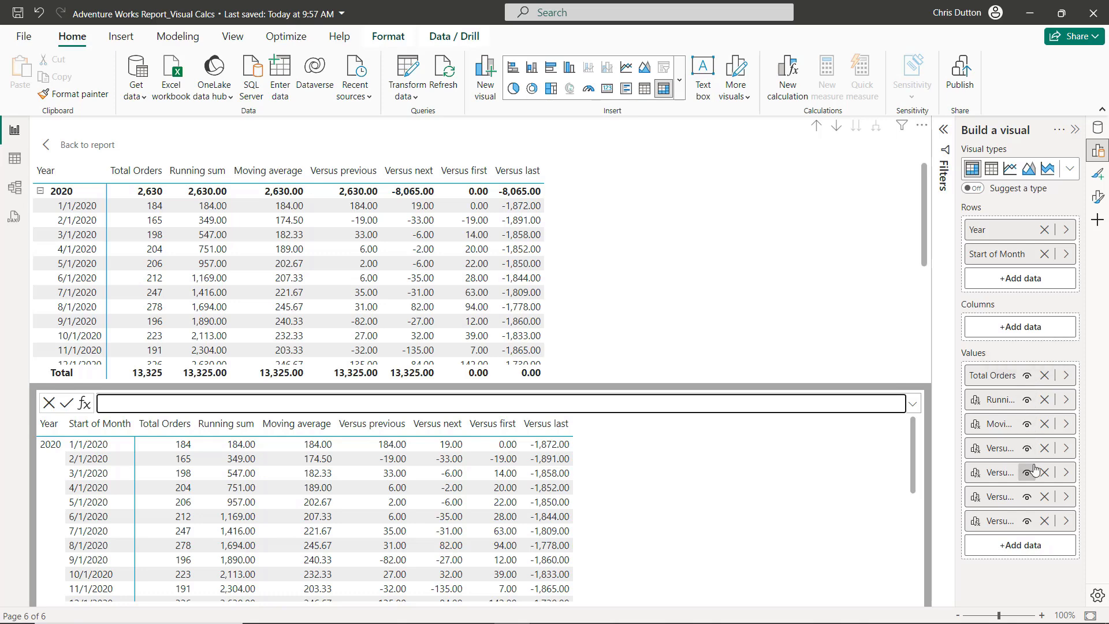
{"action": "left_click", "coordinate": [1025, 521]}
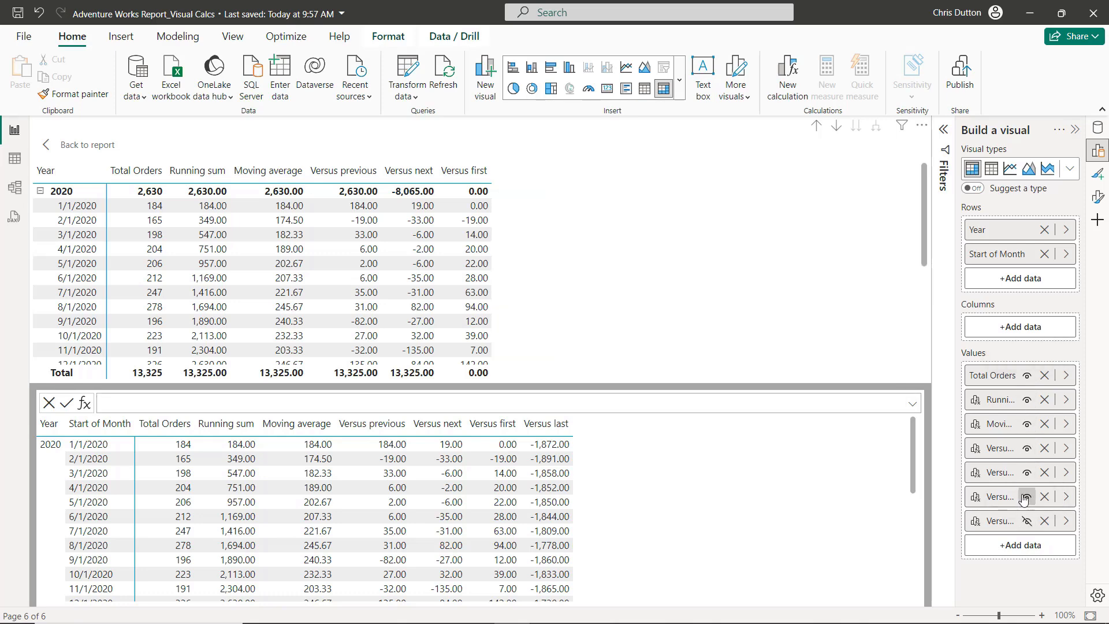
{"action": "left_click", "coordinate": [1026, 496]}
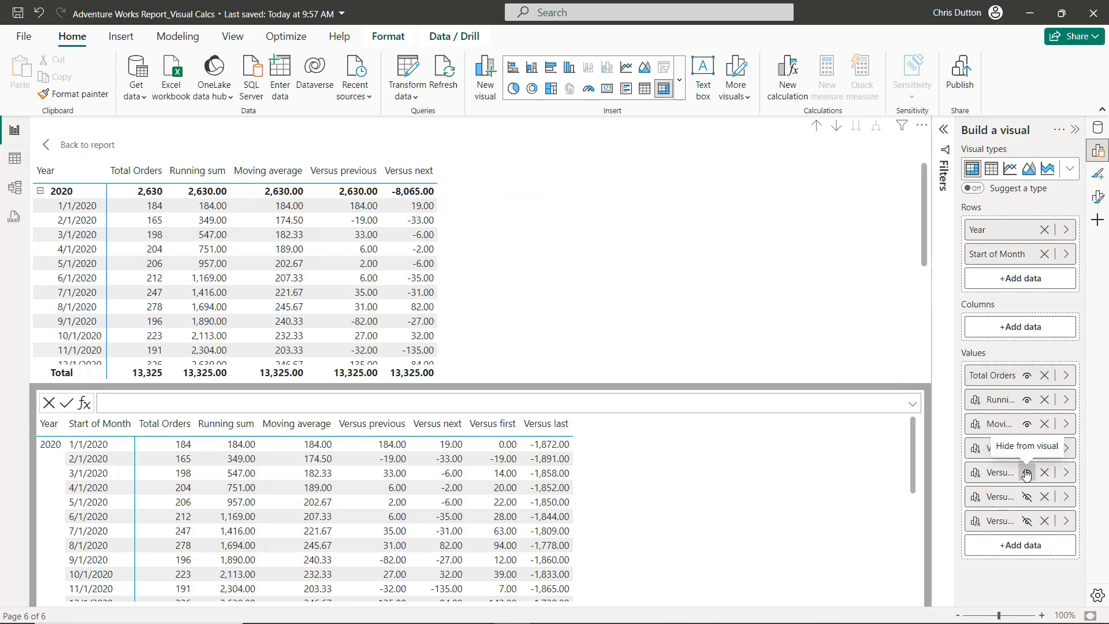
{"action": "left_click", "coordinate": [1026, 473]}
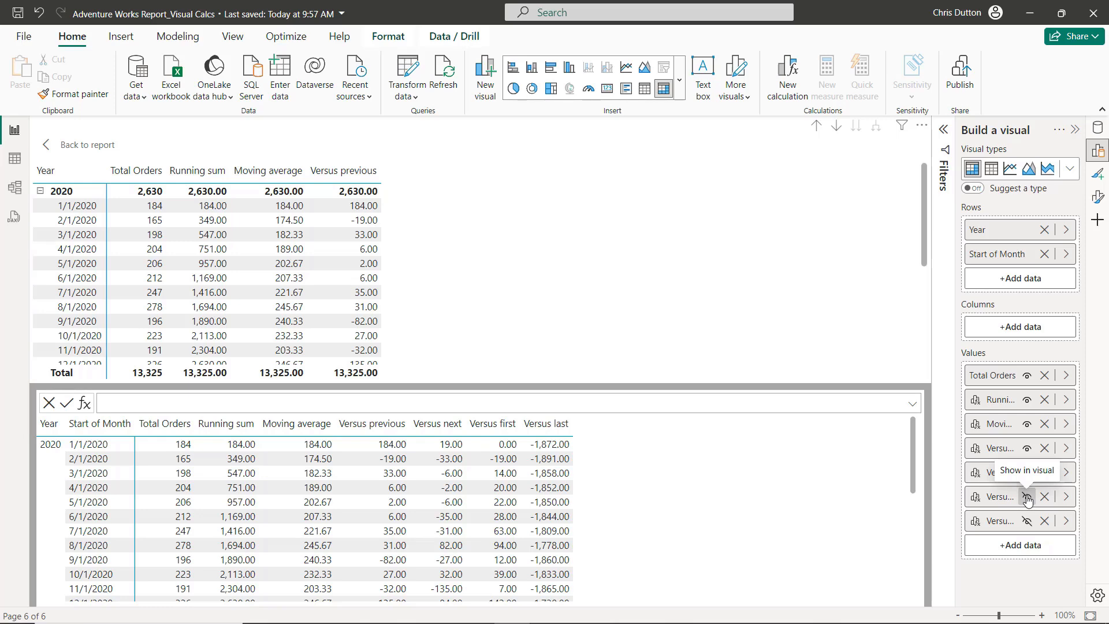
{"action": "left_click", "coordinate": [80, 145]}
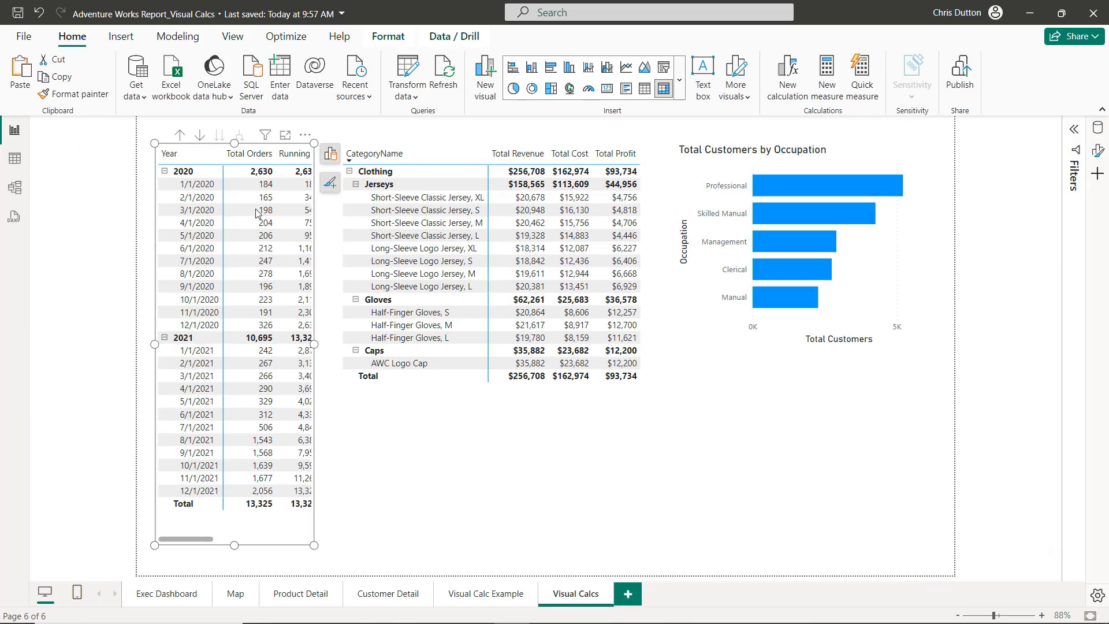
{"action": "mouse_move", "coordinate": [313, 343]}
{"action": "left_mouse_down"}
{"action": "mouse_move", "coordinate": [514, 345]}
{"action": "mouse_move", "coordinate": [289, 342]}
{"action": "mouse_move", "coordinate": [316, 344]}
{"action": "left_mouse_up"}
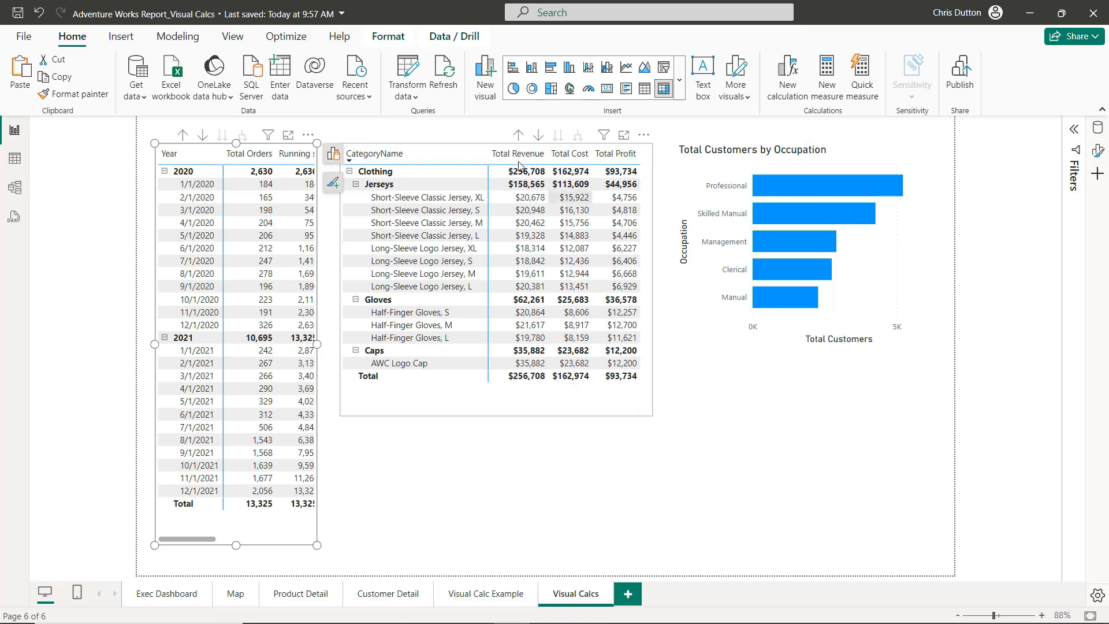
Start a new visual calculation on the CategoryName matrix and review the available expression templates without applying one.
{"action": "left_click", "coordinate": [644, 410]}
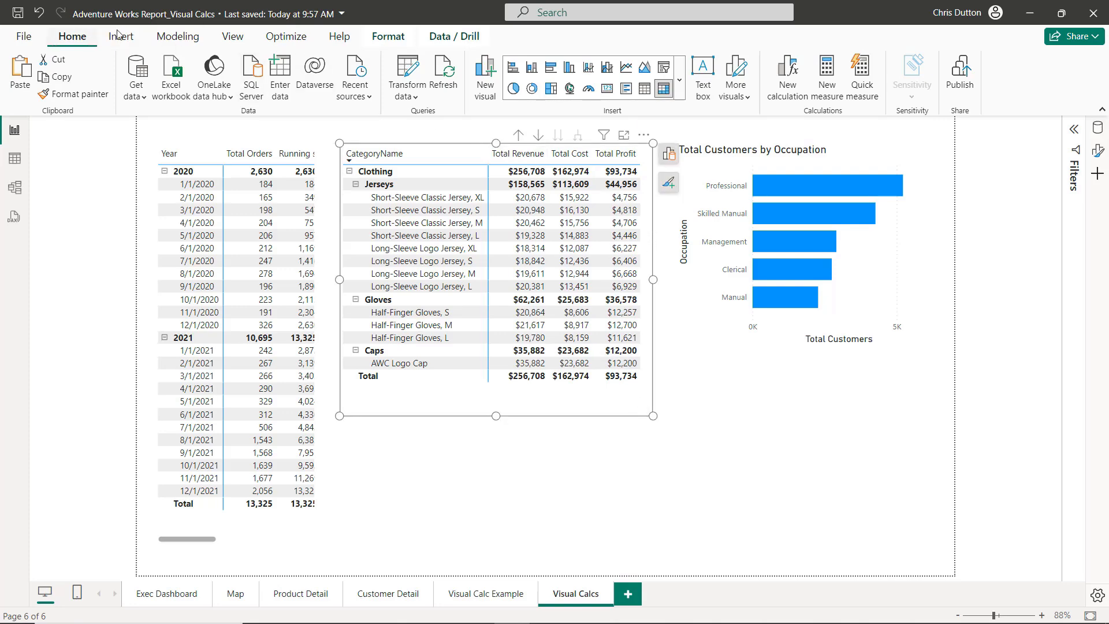
{"action": "left_click", "coordinate": [781, 72]}
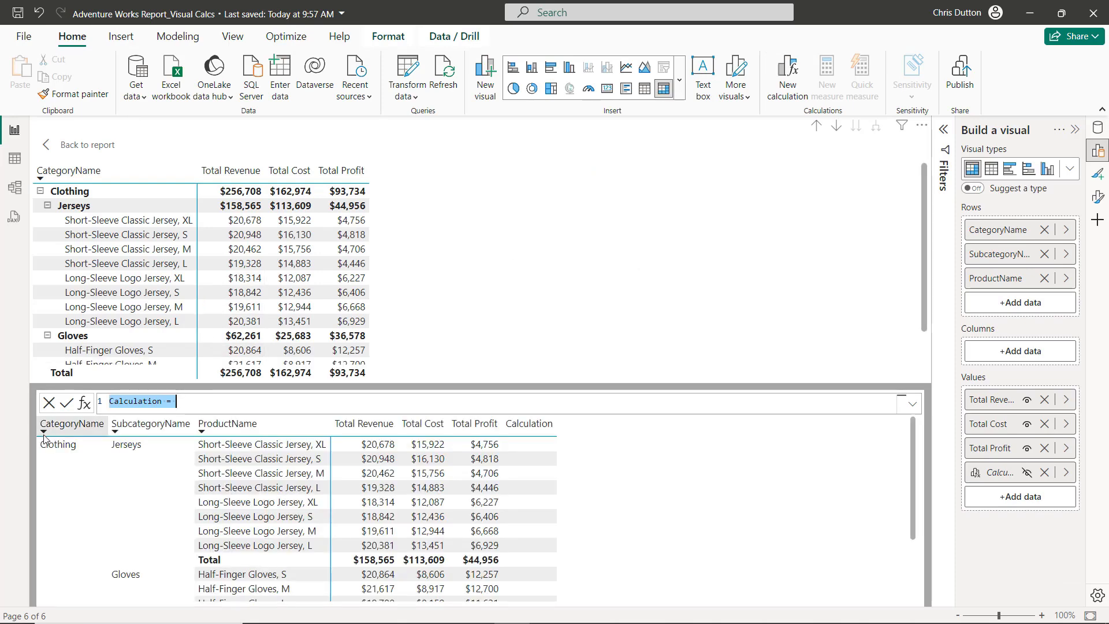
{"action": "left_click", "coordinate": [84, 404]}
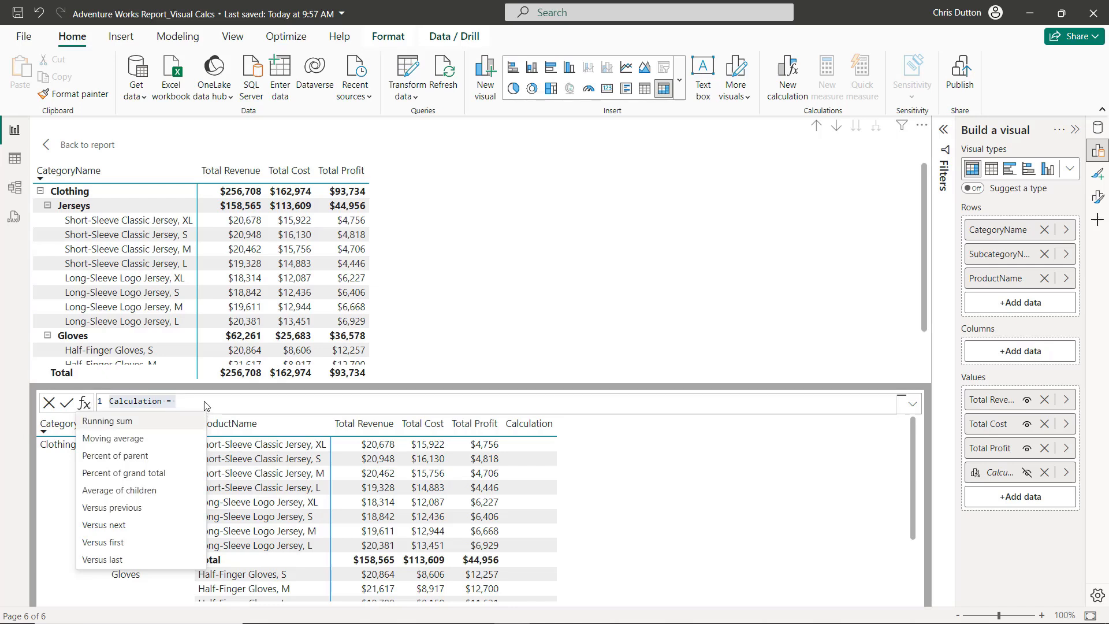
{"action": "key", "text": "Escape"}
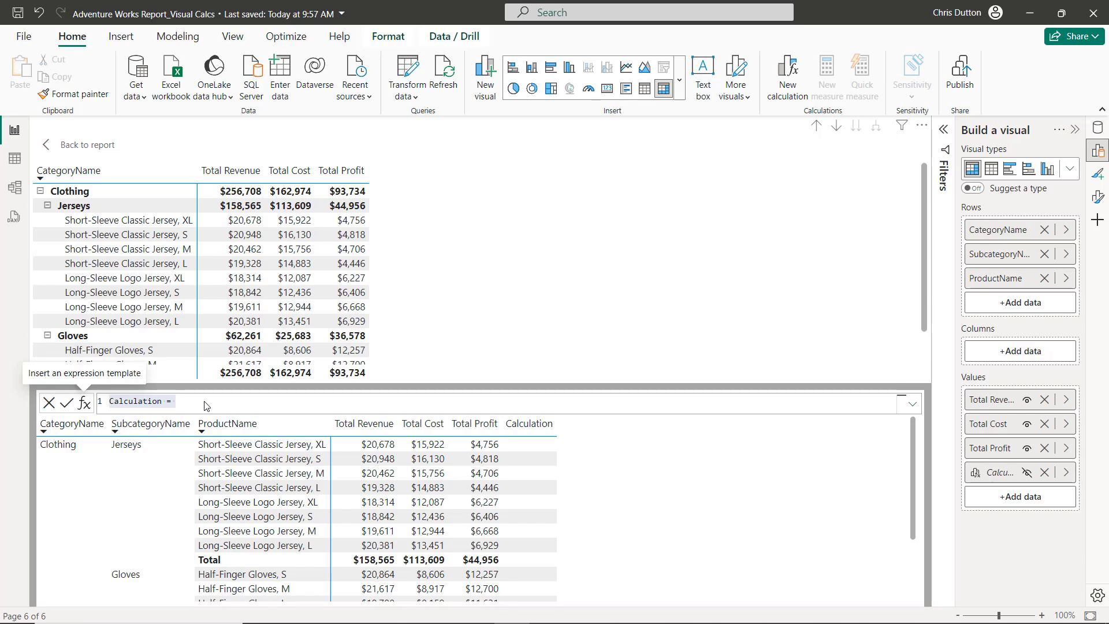
{"action": "left_click", "coordinate": [205, 400]}
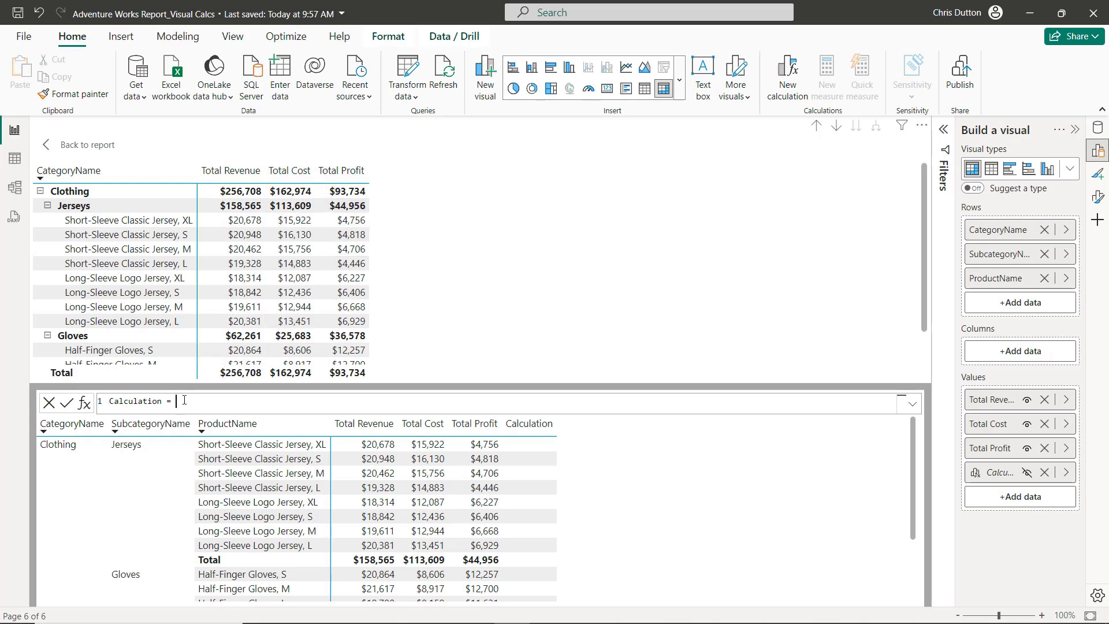
Rename the new calculation to Profit in its formula.
{"action": "double_click", "coordinate": [158, 401]}
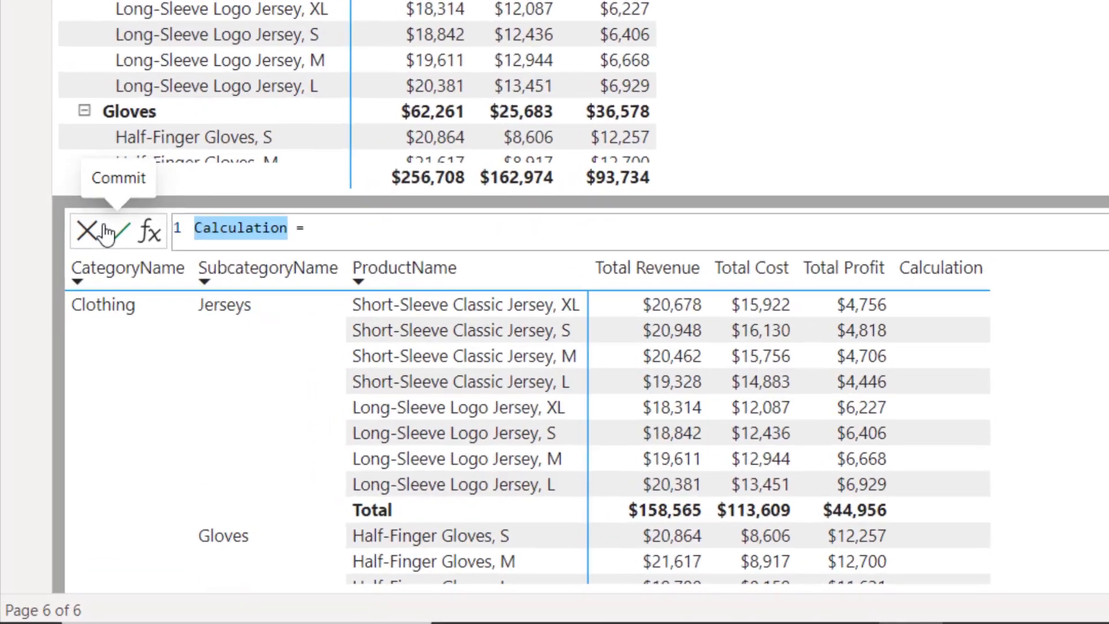
{"action": "type", "text": "Profit"}
{"action": "key", "text": "Right"}
{"action": "key", "text": "Right"}
{"action": "key", "text": "Right"}
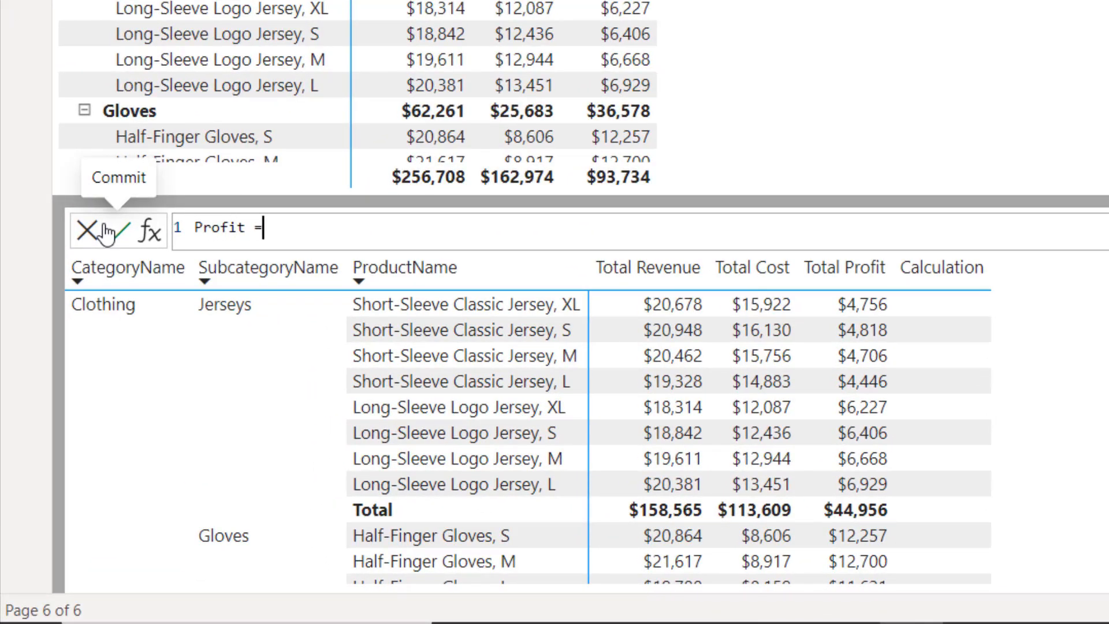
Define Profit as [Total Revenue] - [Total Cost], commit it, and compare its values with Total Profit in the matrix.
{"action": "type", "text": "["}
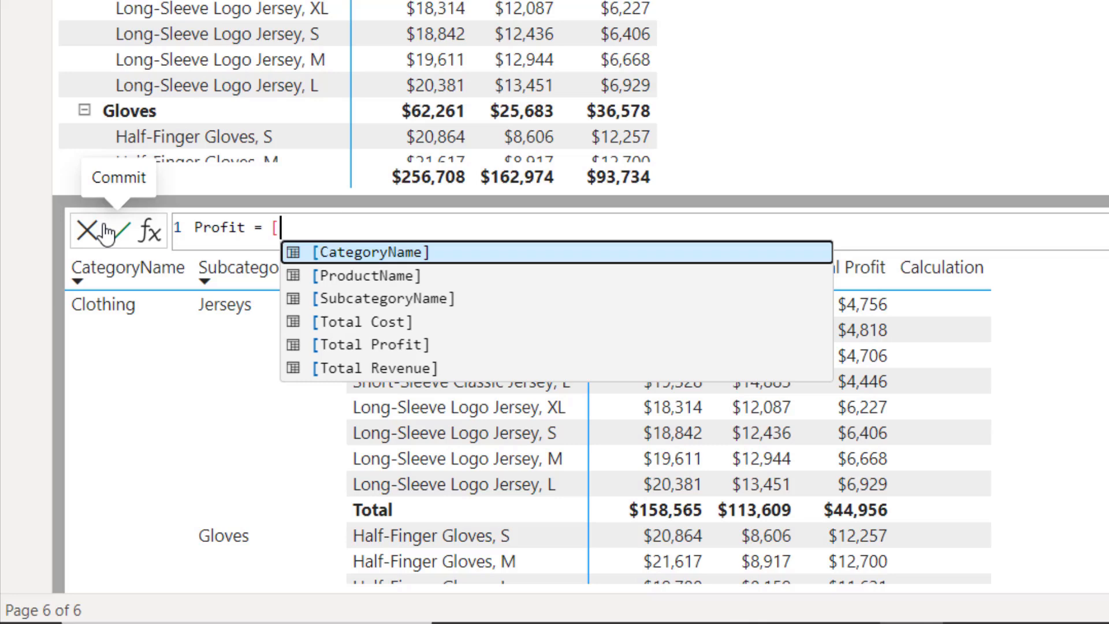
{"action": "key", "text": "Down"}
{"action": "key", "text": "Down"}
{"action": "key", "text": "Down"}
{"action": "key", "text": "Down"}
{"action": "key", "text": "Down"}
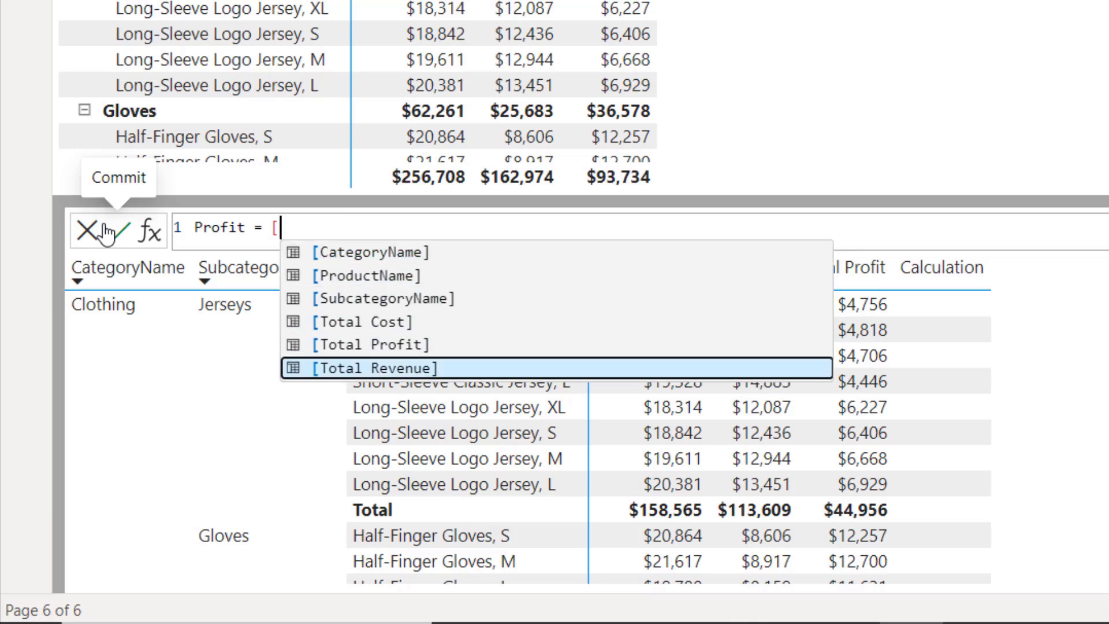
{"action": "key", "text": "Tab"}
{"action": "type", "text": "- [Total Cost"}
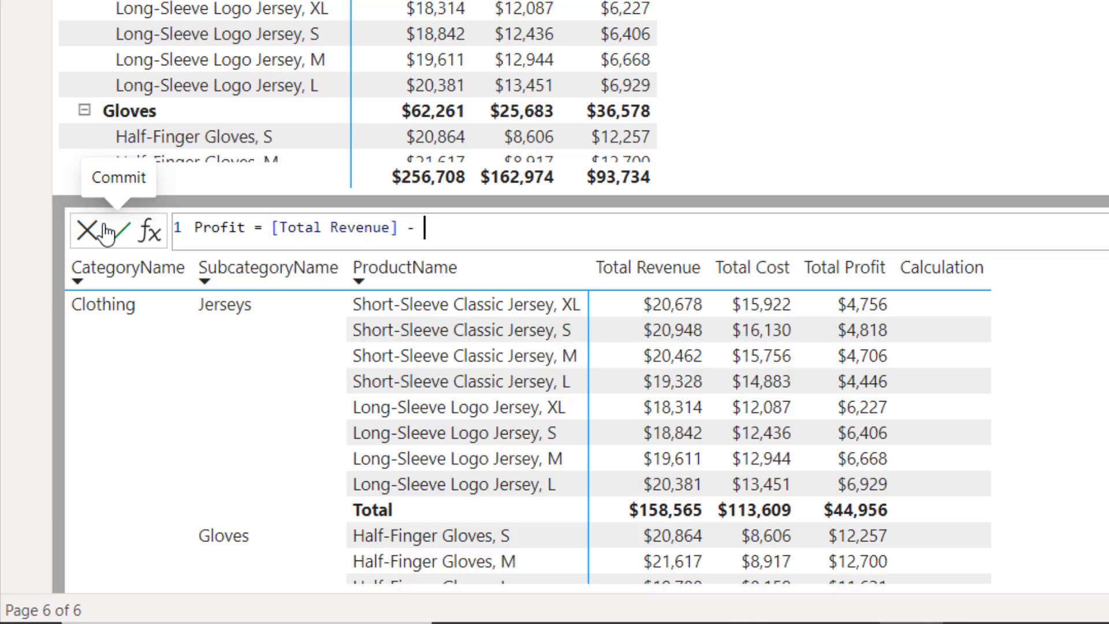
{"action": "key", "text": "Tab"}
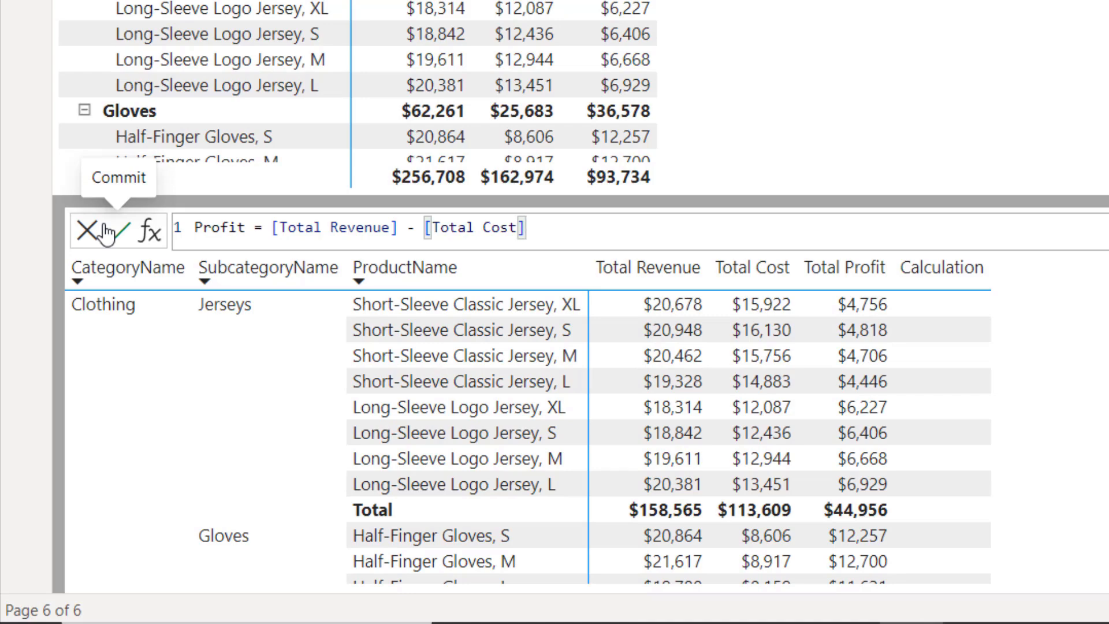
{"action": "left_click", "coordinate": [106, 231]}
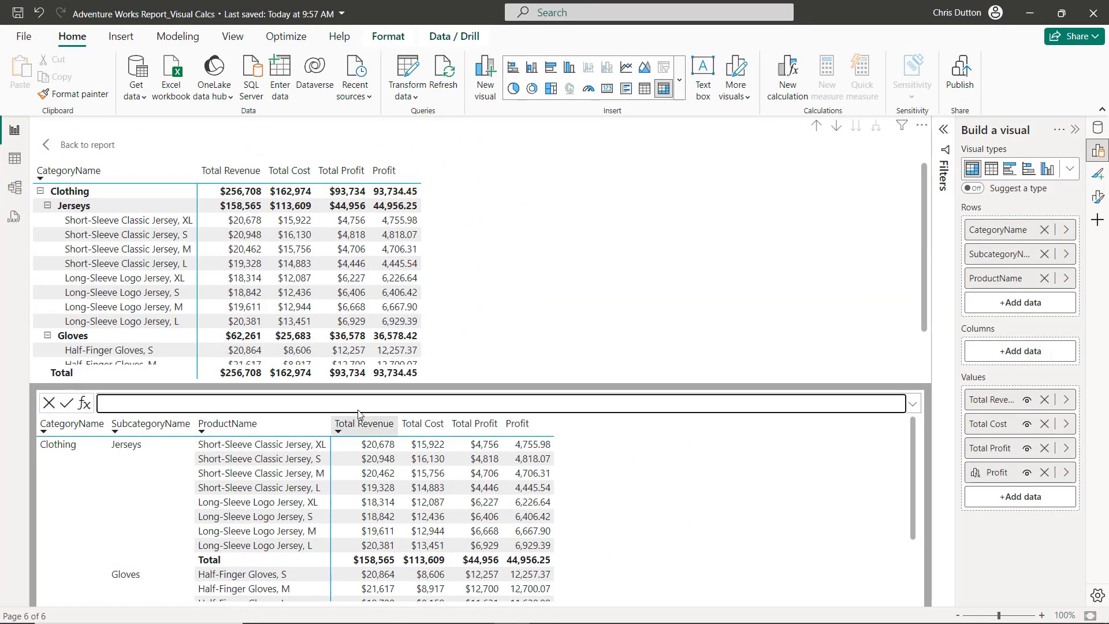
{"action": "scroll", "coordinate": [390, 252], "scroll_direction": "down", "scroll_amount": 2}
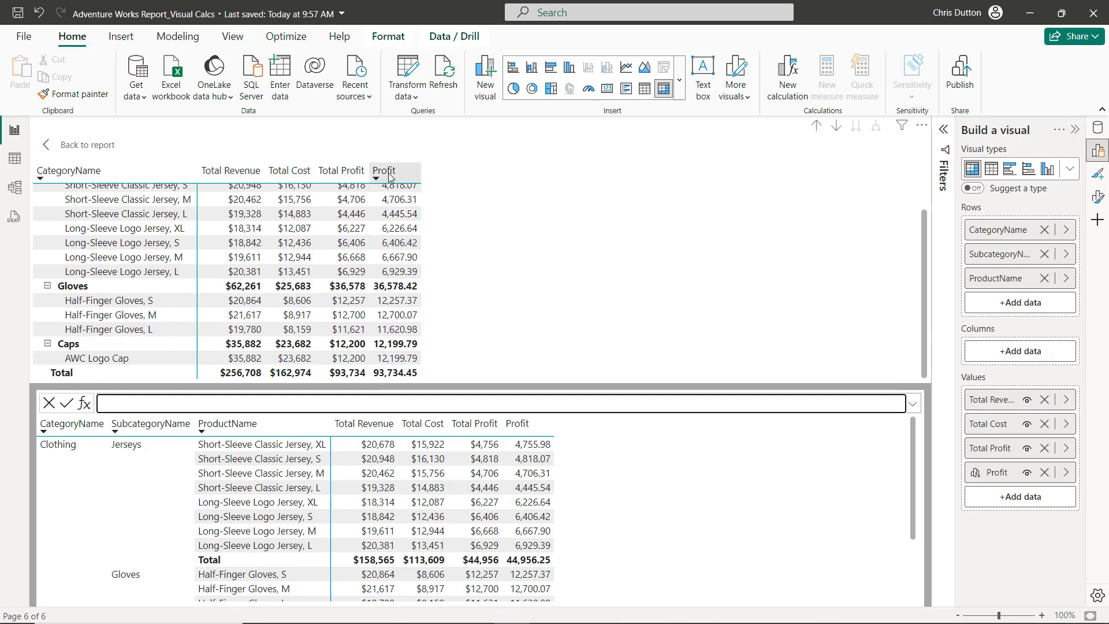
{"action": "scroll", "coordinate": [397, 324], "scroll_direction": "up", "scroll_amount": 2}
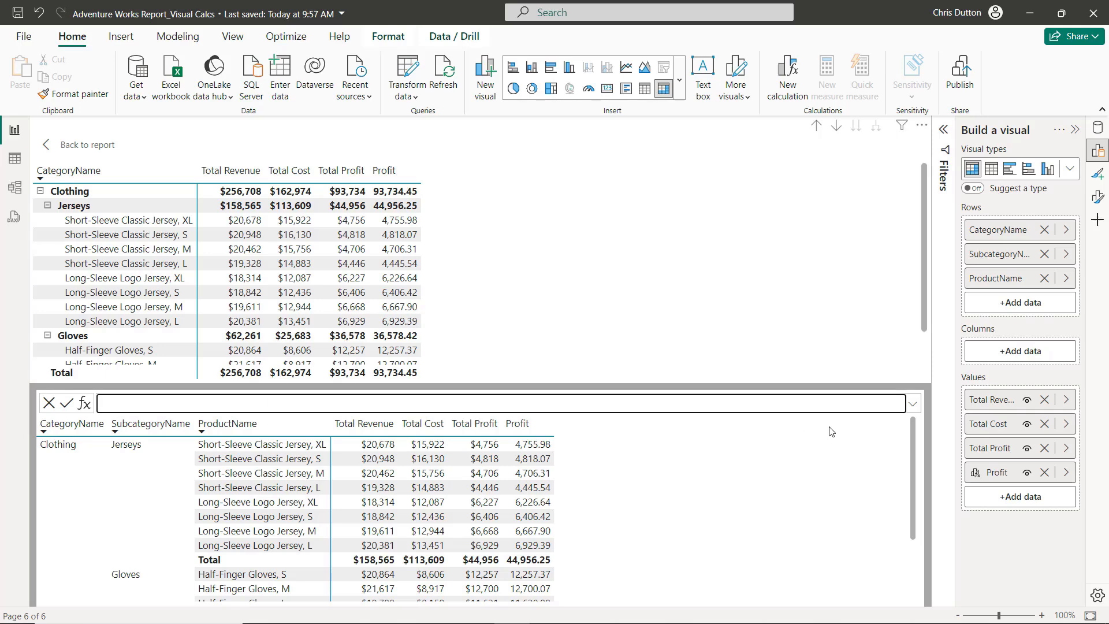
Edit the Profit calculation to wrap its expression in FORMAT with the format string "$#,##0", and commit it.
{"action": "left_click", "coordinate": [1065, 472]}
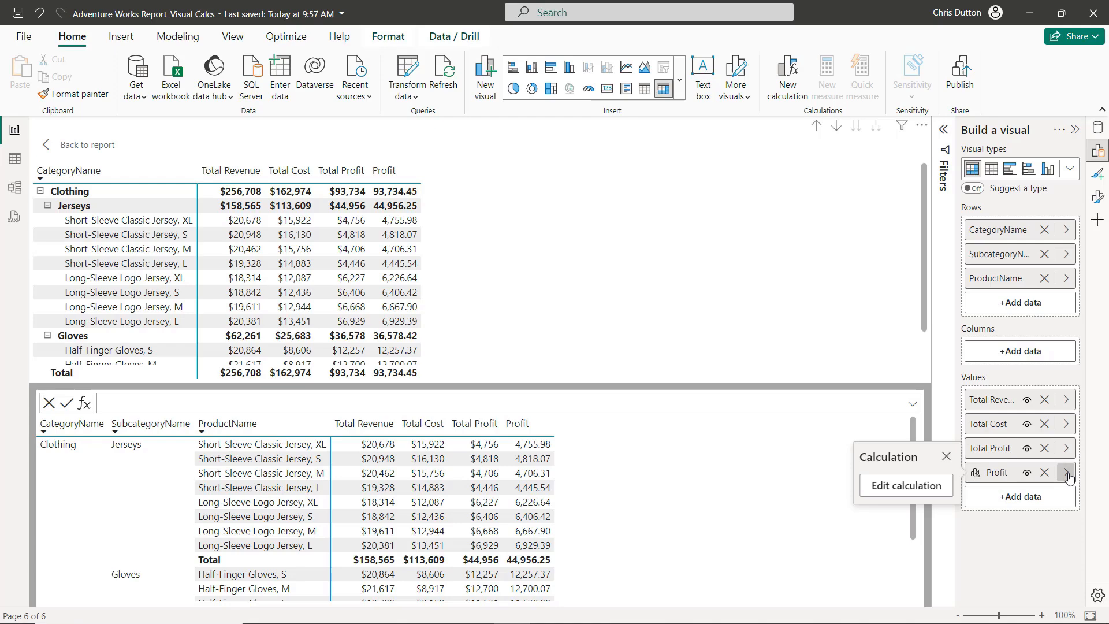
{"action": "left_click", "coordinate": [907, 485]}
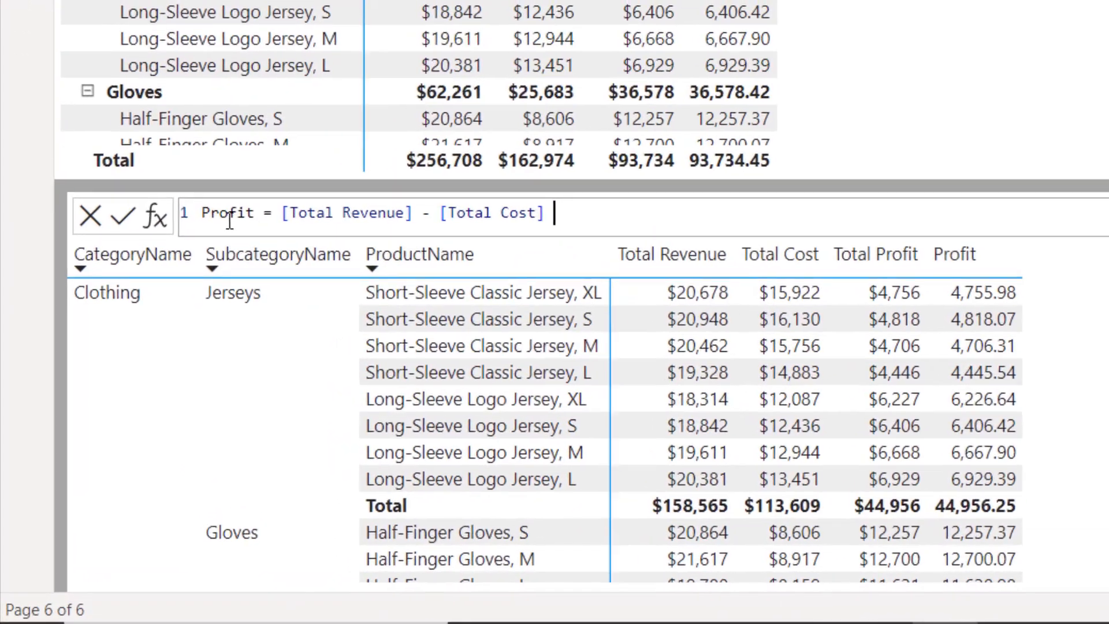
{"action": "left_click", "coordinate": [202, 330]}
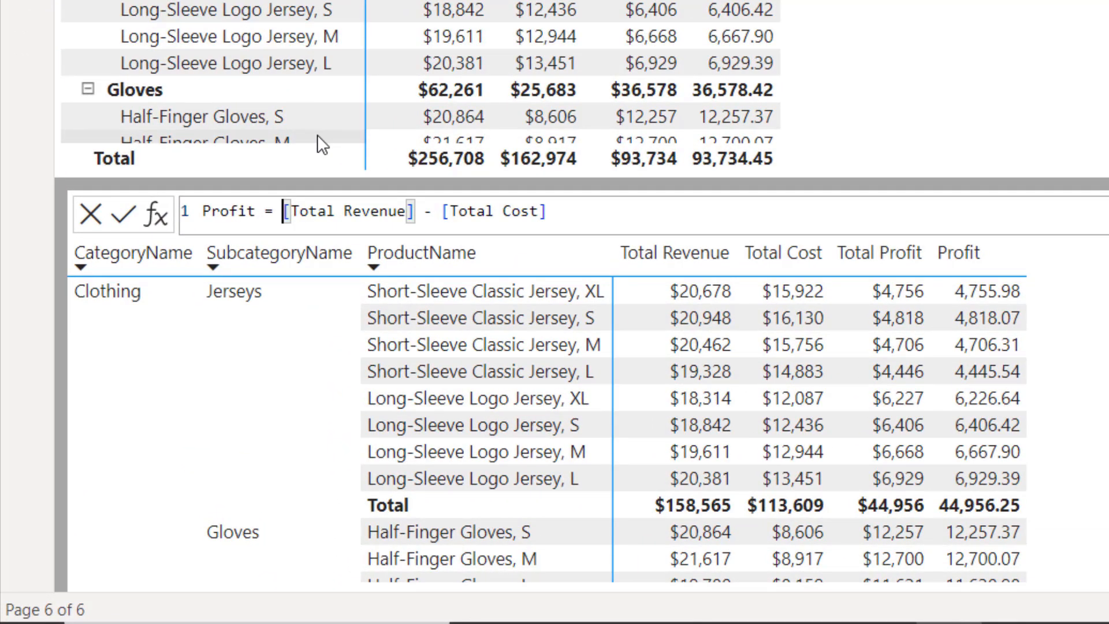
{"action": "type", "text": "FORMAT("}
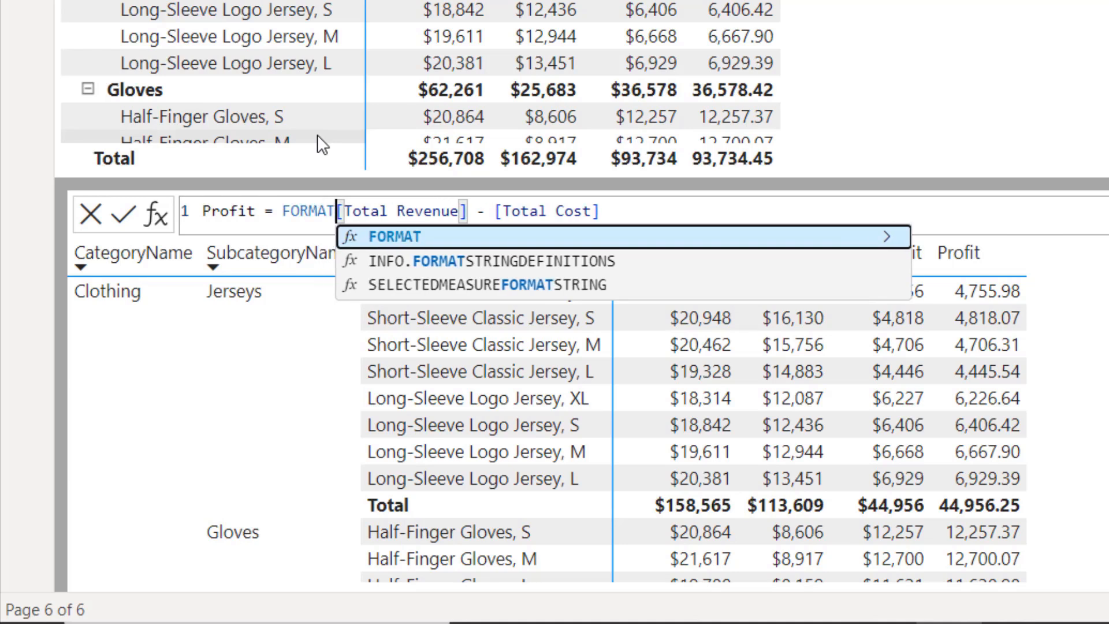
{"action": "left_click", "coordinate": [642, 213]}
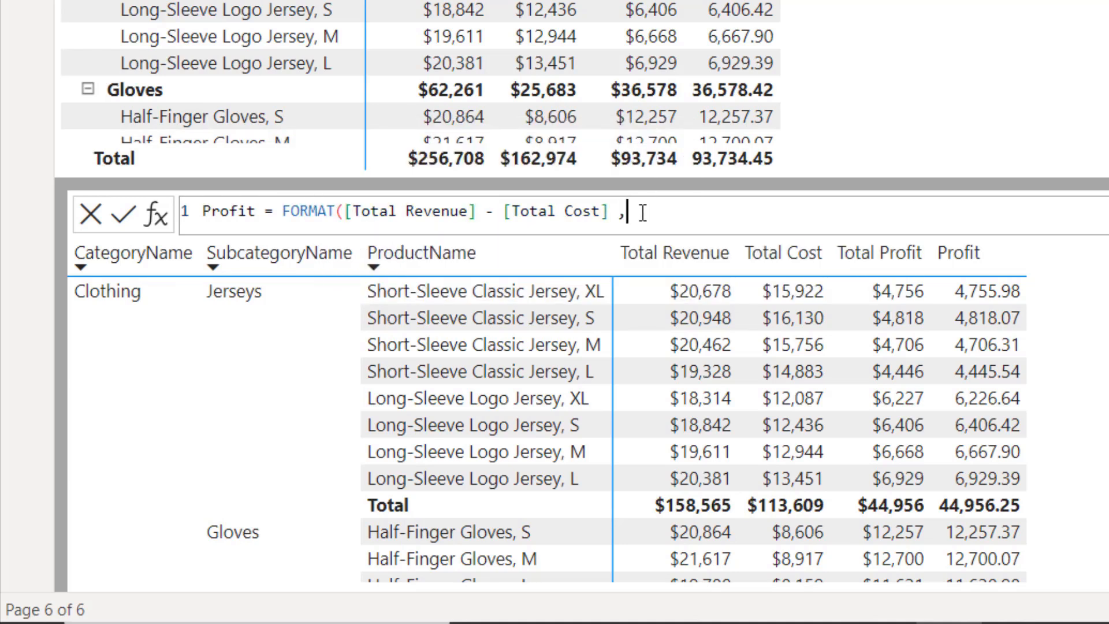
{"action": "type", "text": "\""}
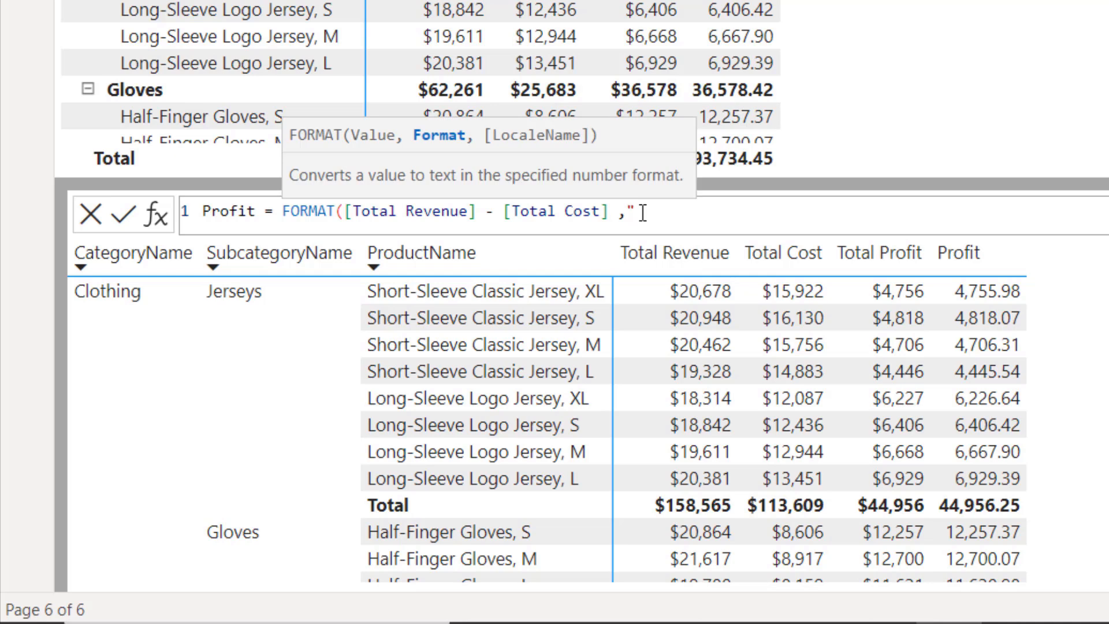
{"action": "type", "text": "$#,##0\")"}
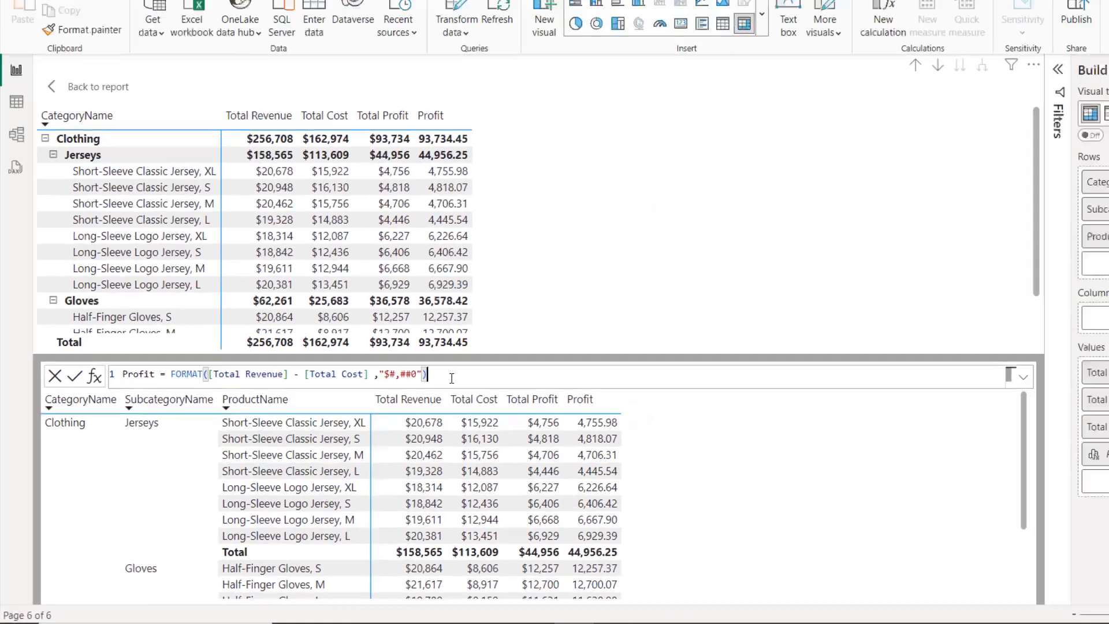
{"action": "key", "text": "Return"}
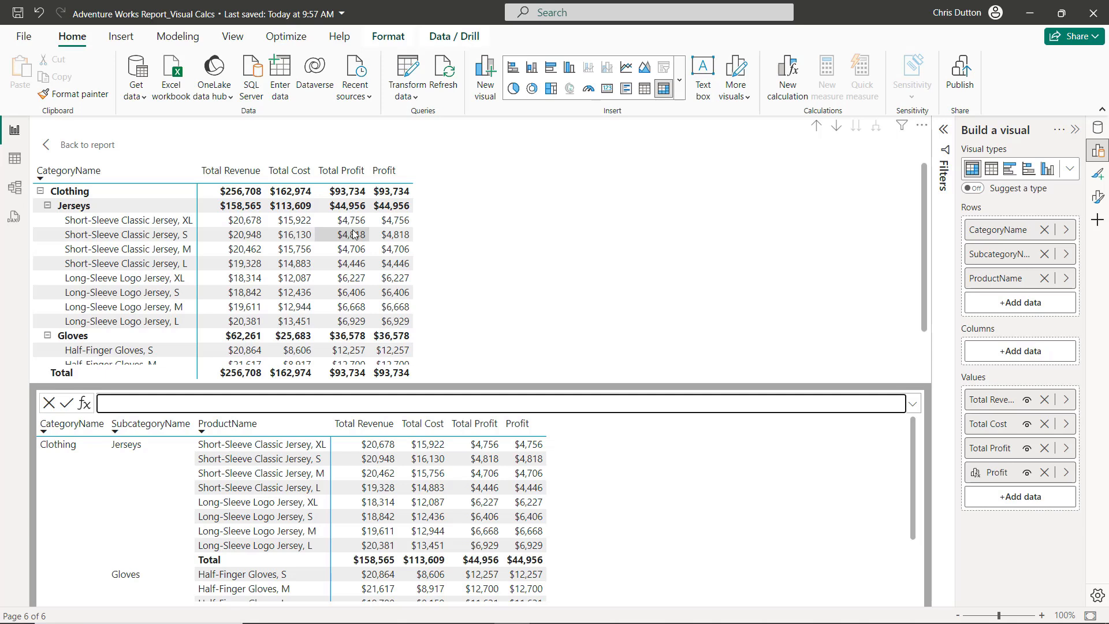
Hide Total Revenue, Total Cost and Total Profit from the CategoryName matrix.
{"action": "left_click", "coordinate": [1026, 400]}
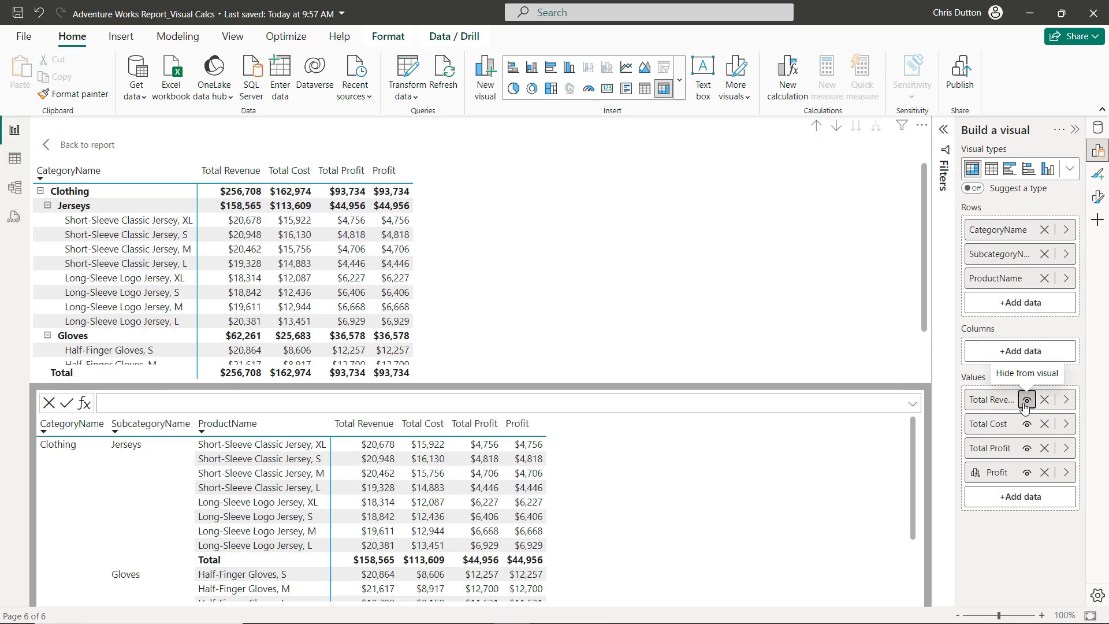
{"action": "left_click", "coordinate": [1027, 424]}
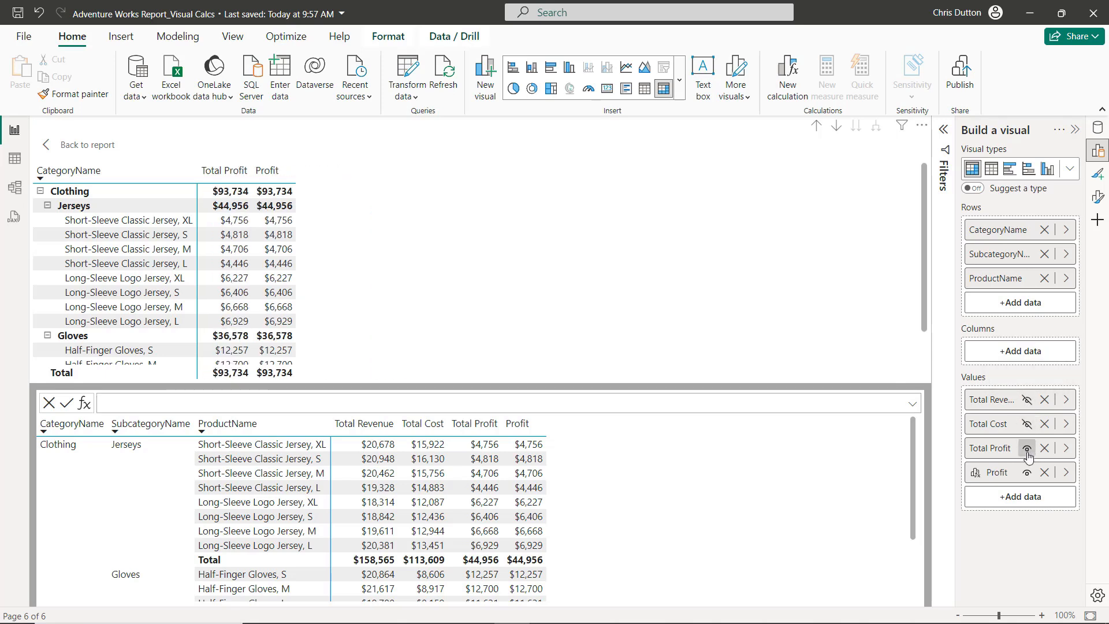
{"action": "left_click", "coordinate": [1027, 449]}
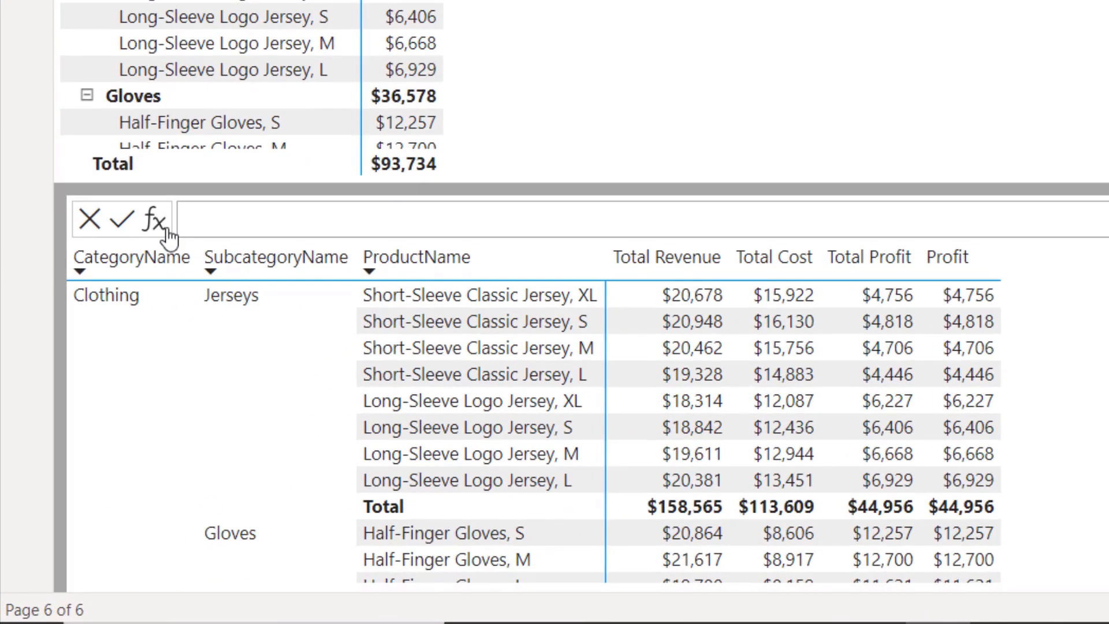
Add a calculation from the Percent of parent template and use [Total Profit] as the first argument of DIVIDE.
{"action": "left_click", "coordinate": [85, 403]}
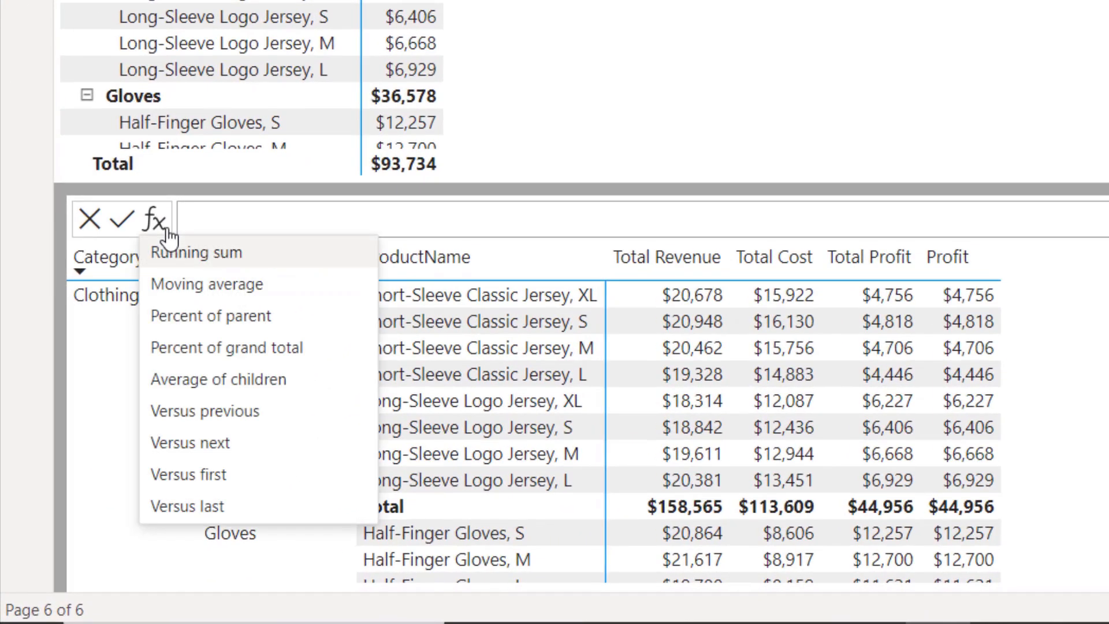
{"action": "left_click", "coordinate": [191, 318]}
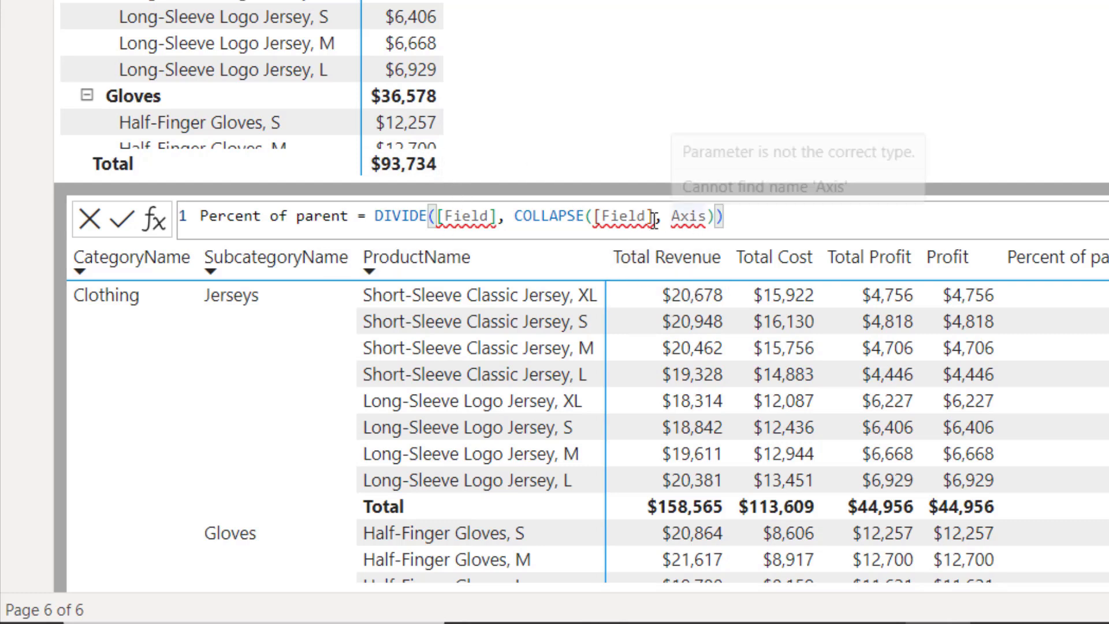
{"action": "left_click", "coordinate": [488, 214]}
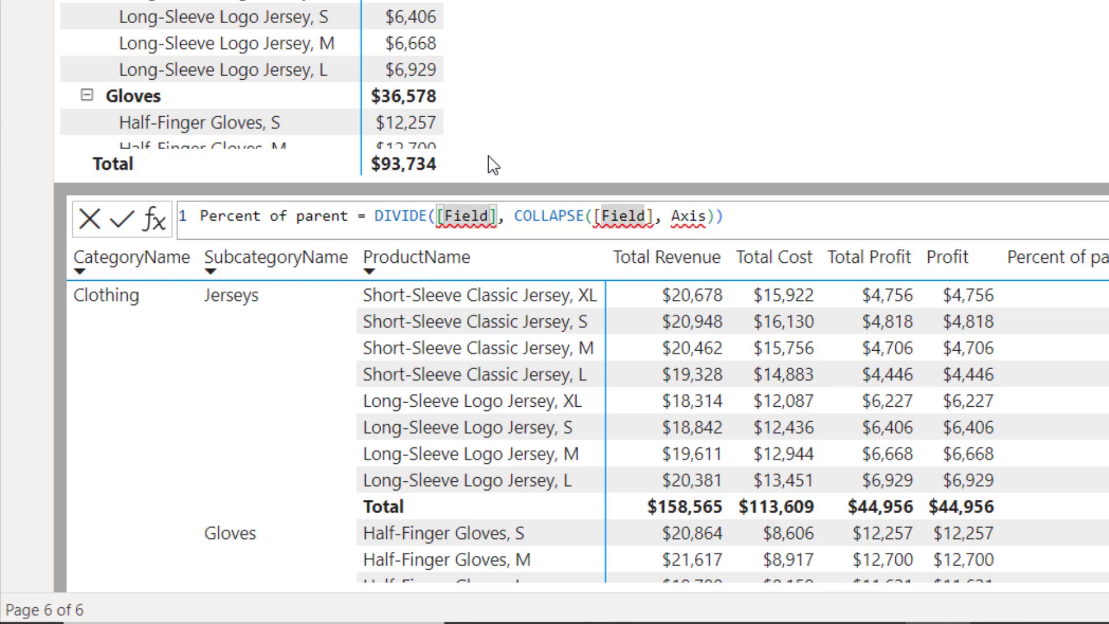
{"action": "key", "text": "BackSpace"}
{"action": "key", "text": "BackSpace"}
{"action": "key", "text": "BackSpace"}
{"action": "key", "text": "BackSpace"}
{"action": "key", "text": "BackSpace"}
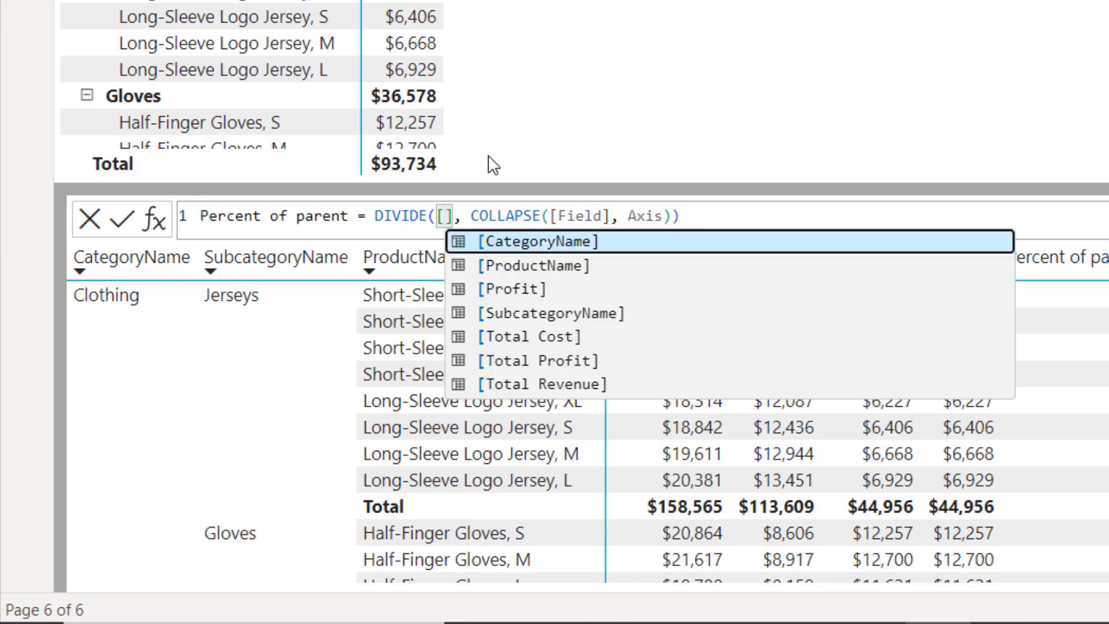
{"action": "type", "text": "tot"}
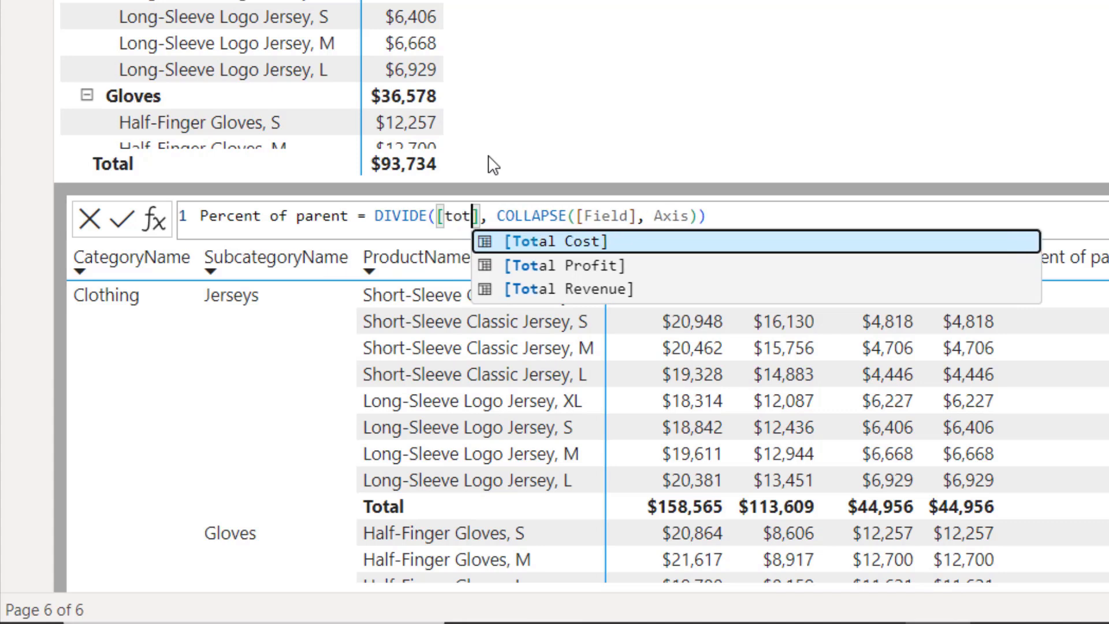
{"action": "key", "text": "Down"}
{"action": "key", "text": "Tab"}
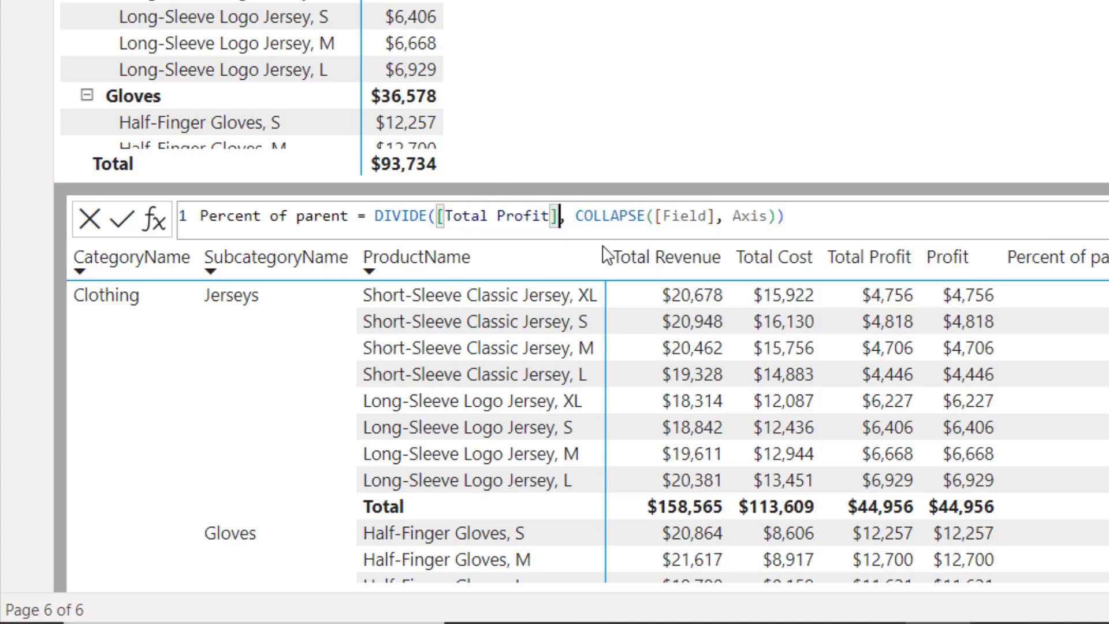
Replace the placeholder field inside COLLAPSE with [Total Profit] in the Percent of parent formula.
{"action": "left_click", "coordinate": [709, 216]}
{"action": "key", "text": "BackSpace"}
{"action": "key", "text": "BackSpace"}
{"action": "key", "text": "BackSpace"}
{"action": "key", "text": "BackSpace"}
{"action": "key", "text": "BackSpace"}
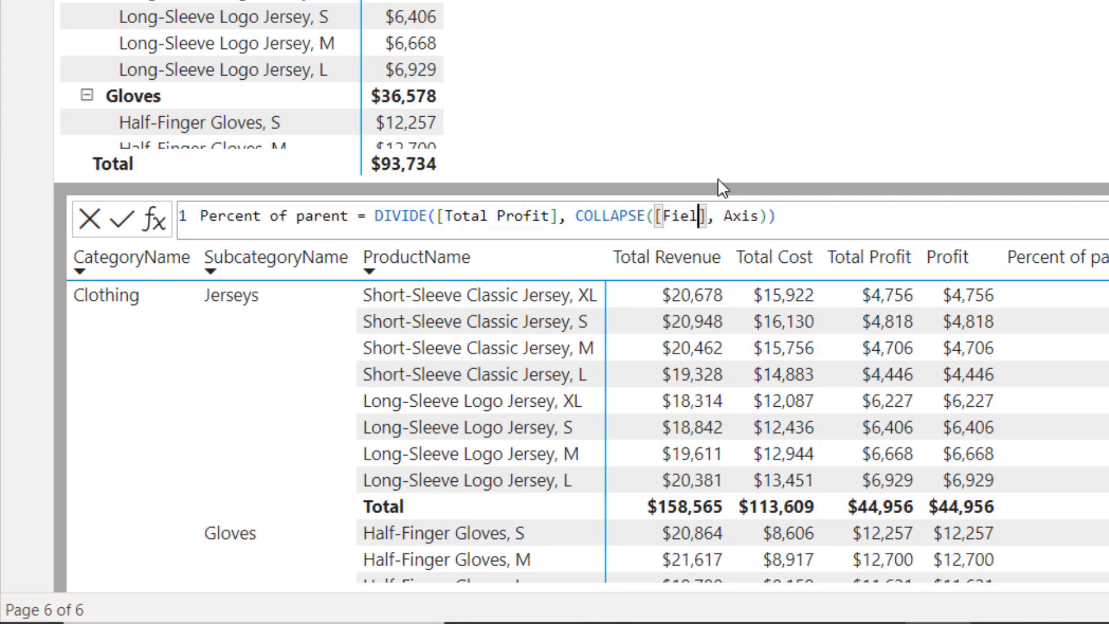
{"action": "type", "text": "tot"}
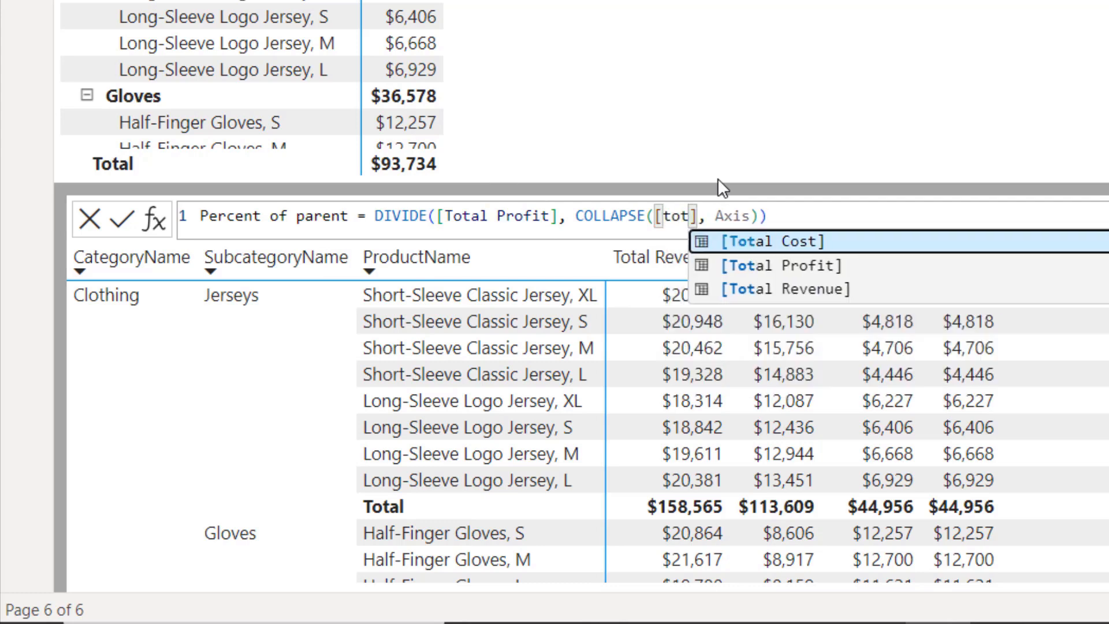
{"action": "key", "text": "Down"}
{"action": "key", "text": "Tab"}
Set the COLLAPSE axis to ROWS, commit the Percent of parent calculation, and review its values across the subcategories.
{"action": "key", "text": "Right"}
{"action": "key", "text": "Right"}
{"action": "key", "text": "Right"}
{"action": "key", "text": "Right"}
{"action": "key", "text": "Right"}
{"action": "key", "text": "Right"}
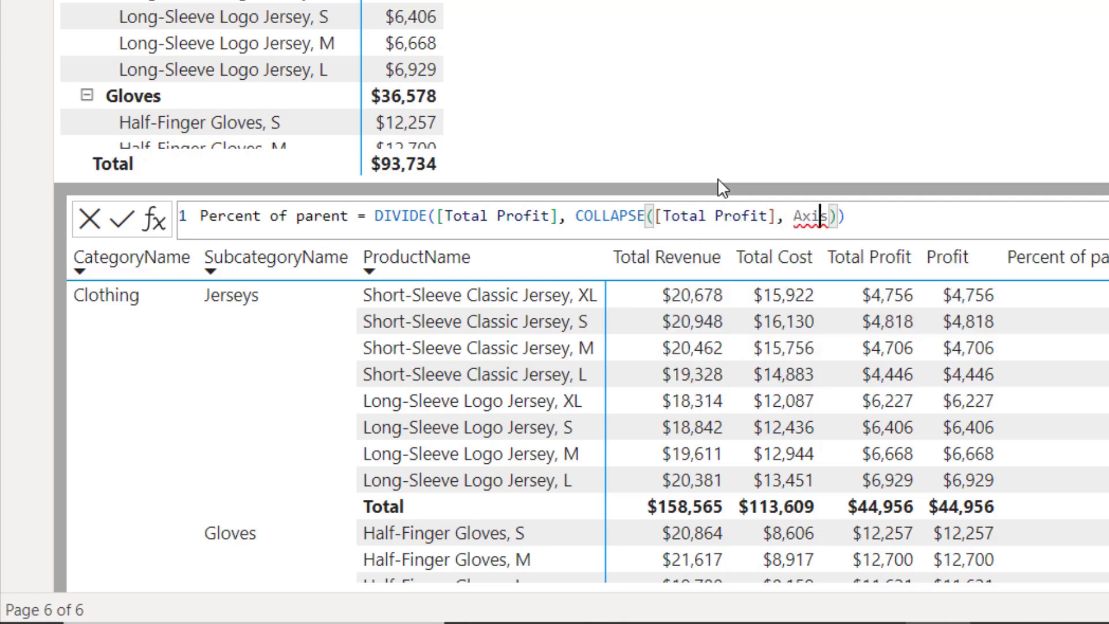
{"action": "key", "text": "BackSpace"}
{"action": "key", "text": "BackSpace"}
{"action": "key", "text": "BackSpace"}
{"action": "key", "text": "BackSpace"}
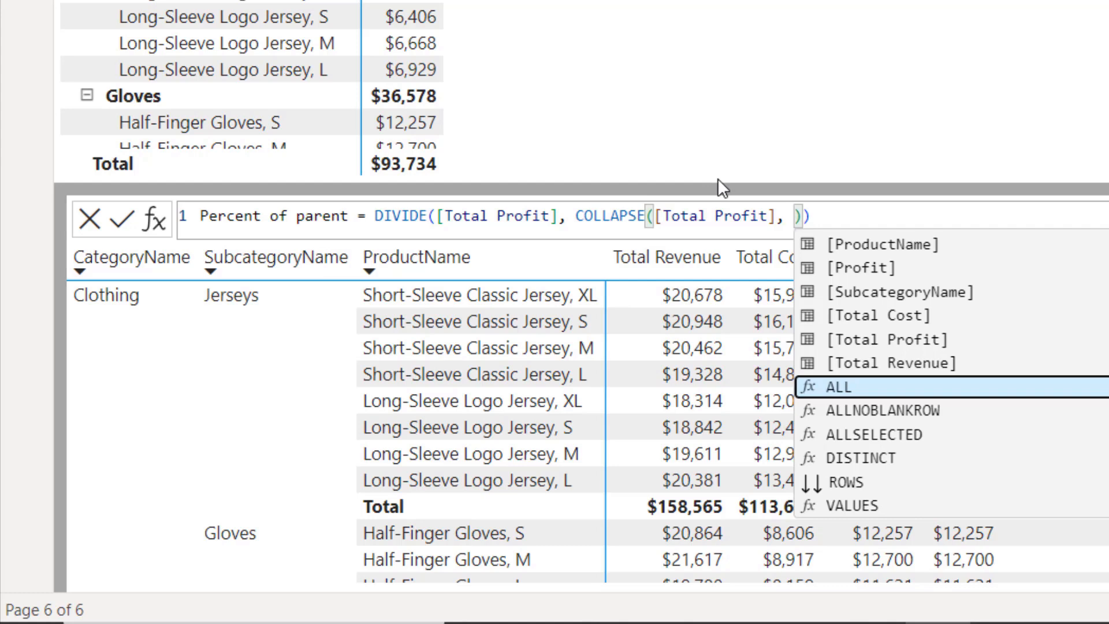
{"action": "left_click", "coordinate": [853, 485]}
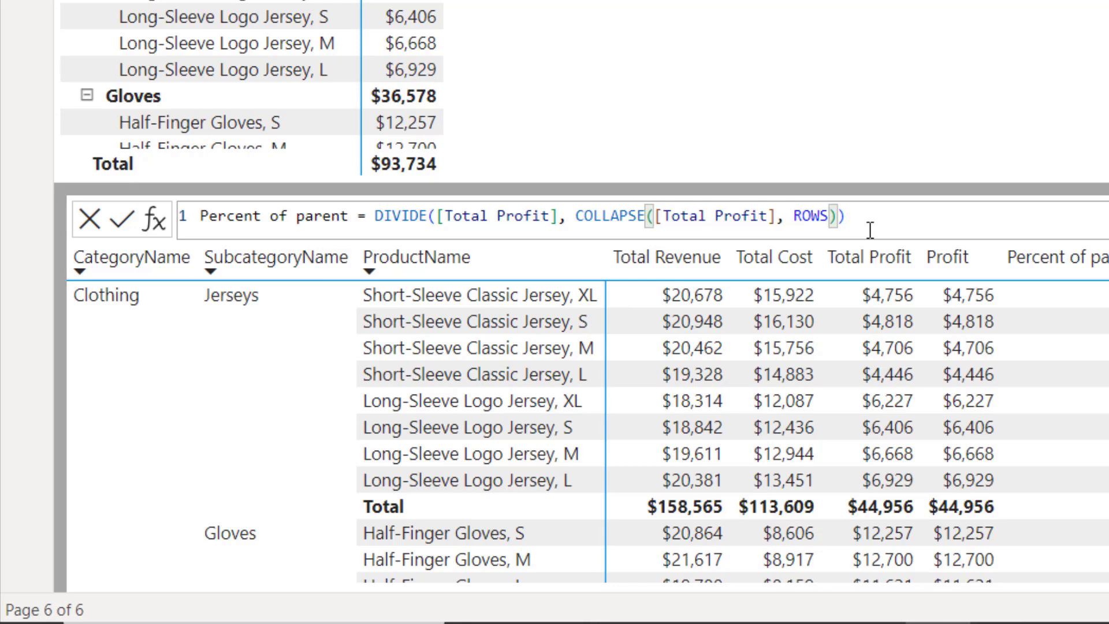
{"action": "key", "text": "Return"}
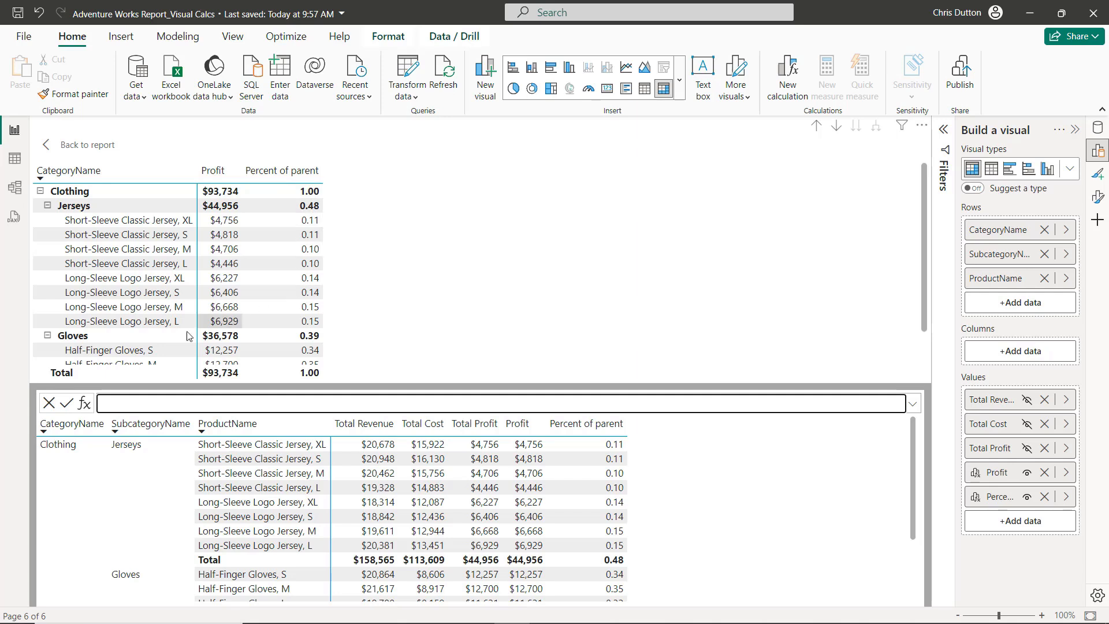
{"action": "scroll", "coordinate": [299, 290], "scroll_direction": "down", "scroll_amount": 3}
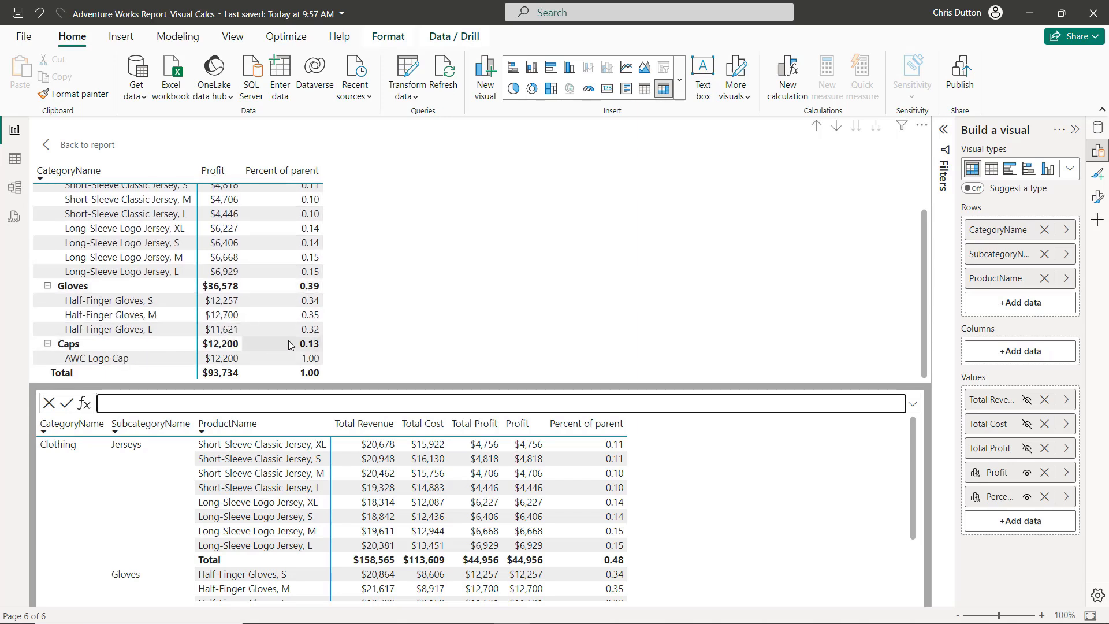
{"action": "scroll", "coordinate": [289, 344], "scroll_direction": "up", "scroll_amount": 3}
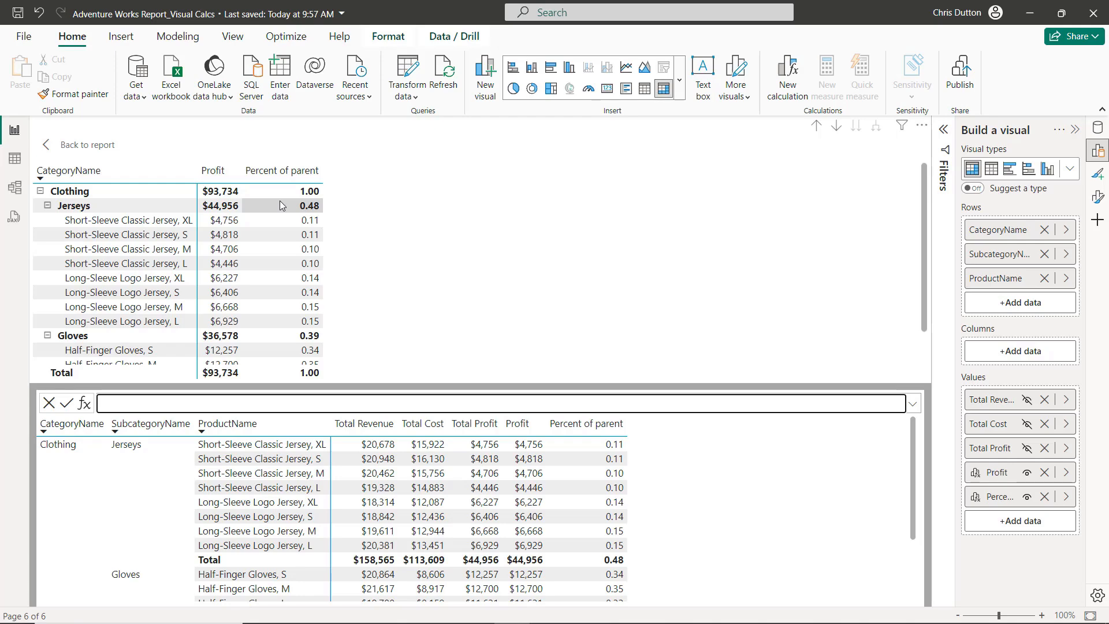
Edit the Percent of parent calculation to wrap its expression in FORMAT with the format string "#%", and commit it.
{"action": "left_click", "coordinate": [1065, 497]}
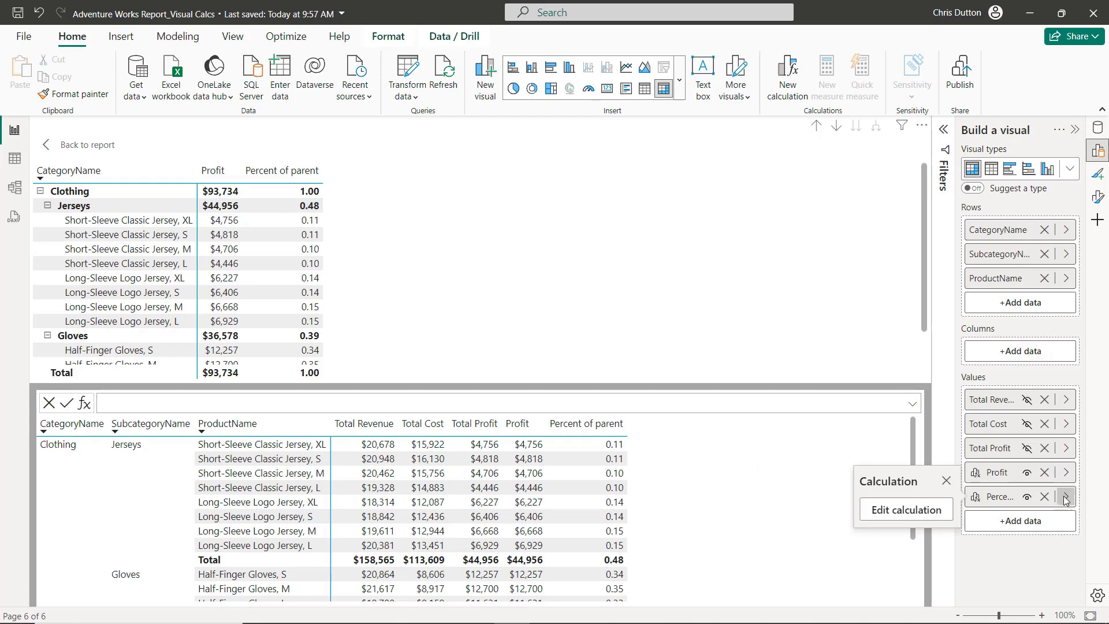
{"action": "left_click", "coordinate": [875, 510]}
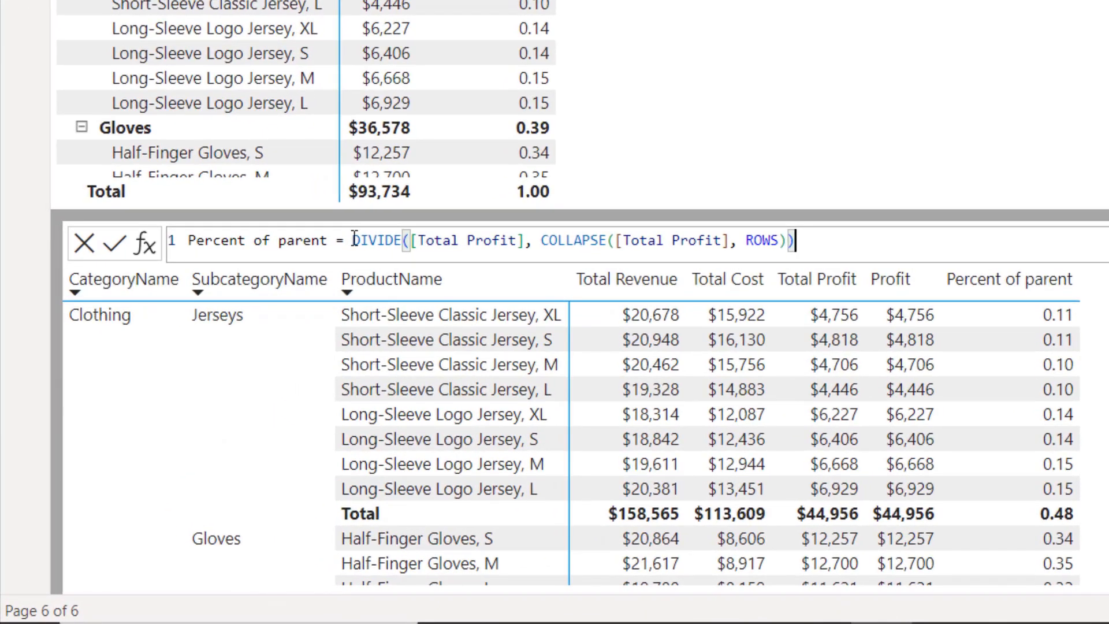
{"action": "left_click", "coordinate": [354, 237]}
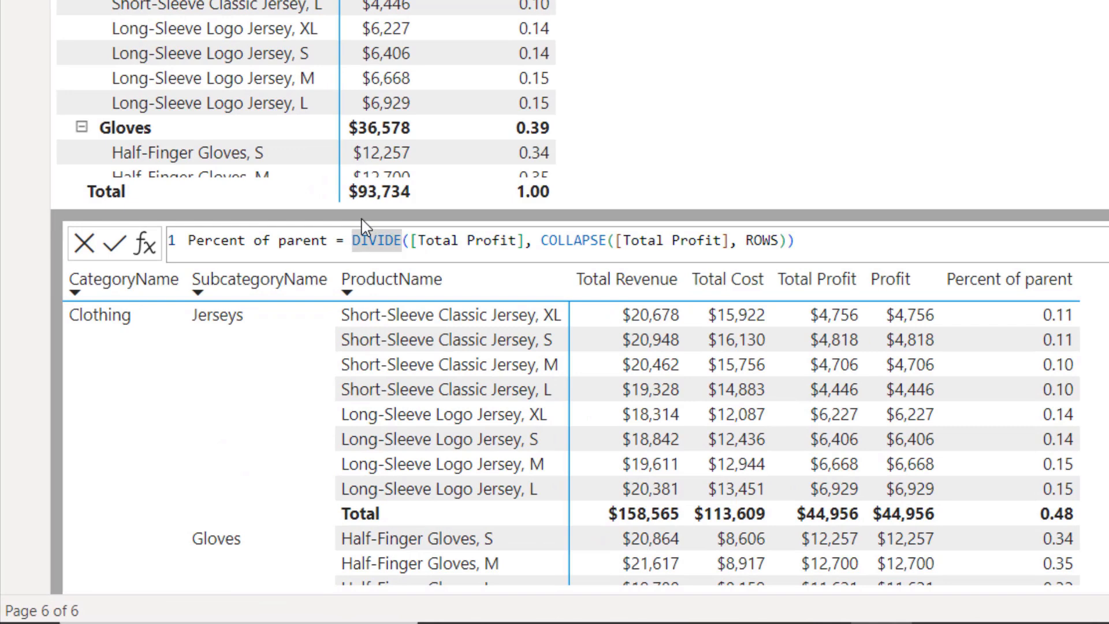
{"action": "type", "text": "FORMA"}
{"action": "key", "text": "Tab"}
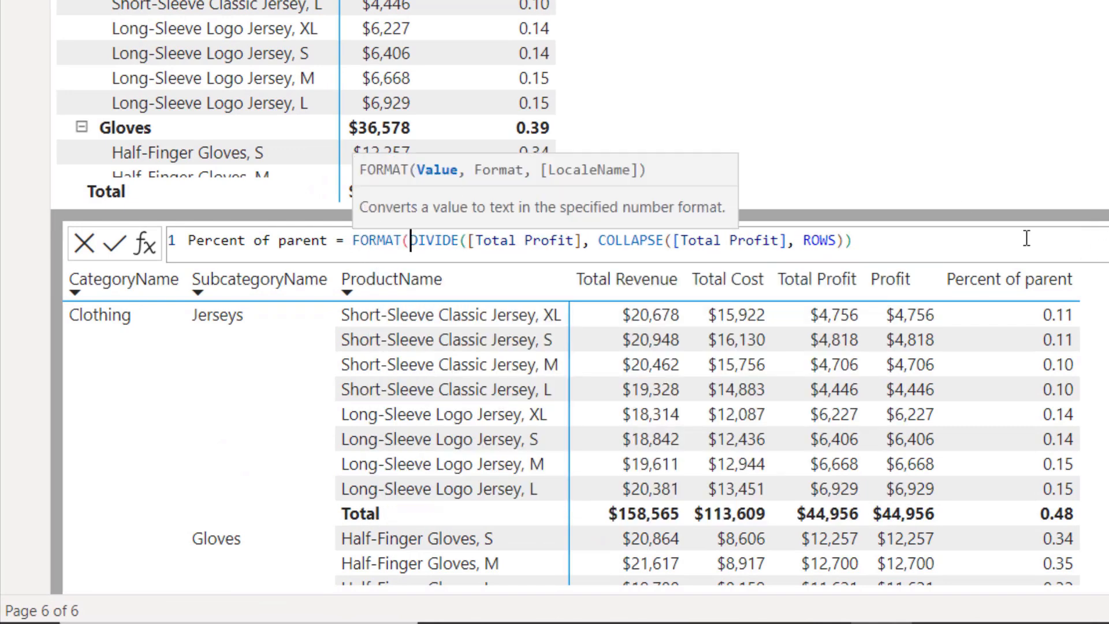
{"action": "left_click", "coordinate": [1020, 236]}
{"action": "type", "text": ",\""}
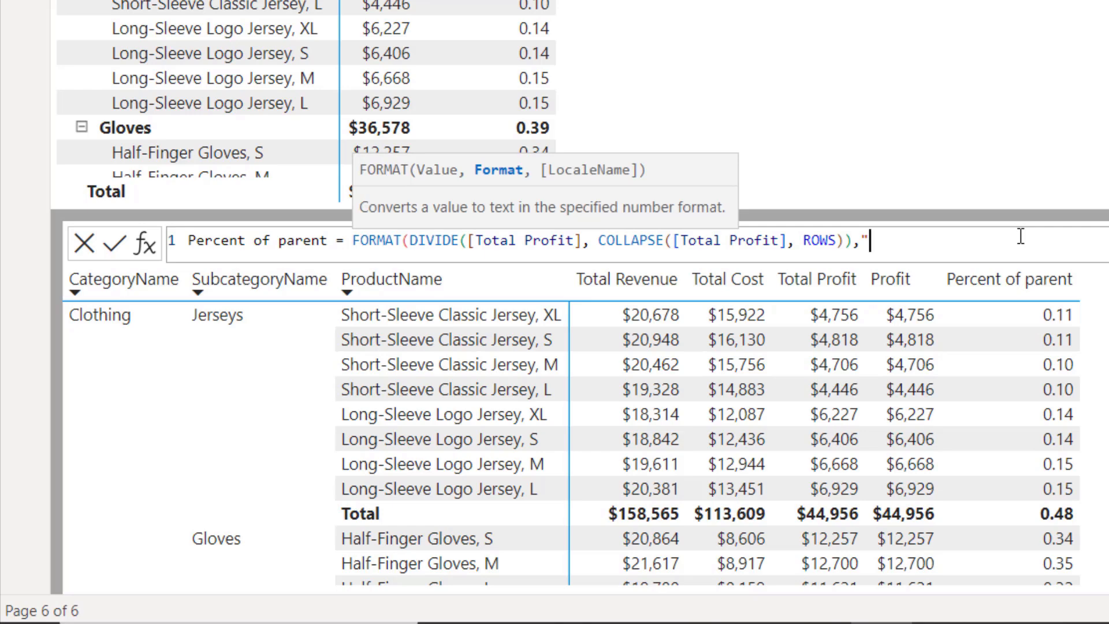
{"action": "type", "text": "#%\")"}
{"action": "key", "text": "Return"}
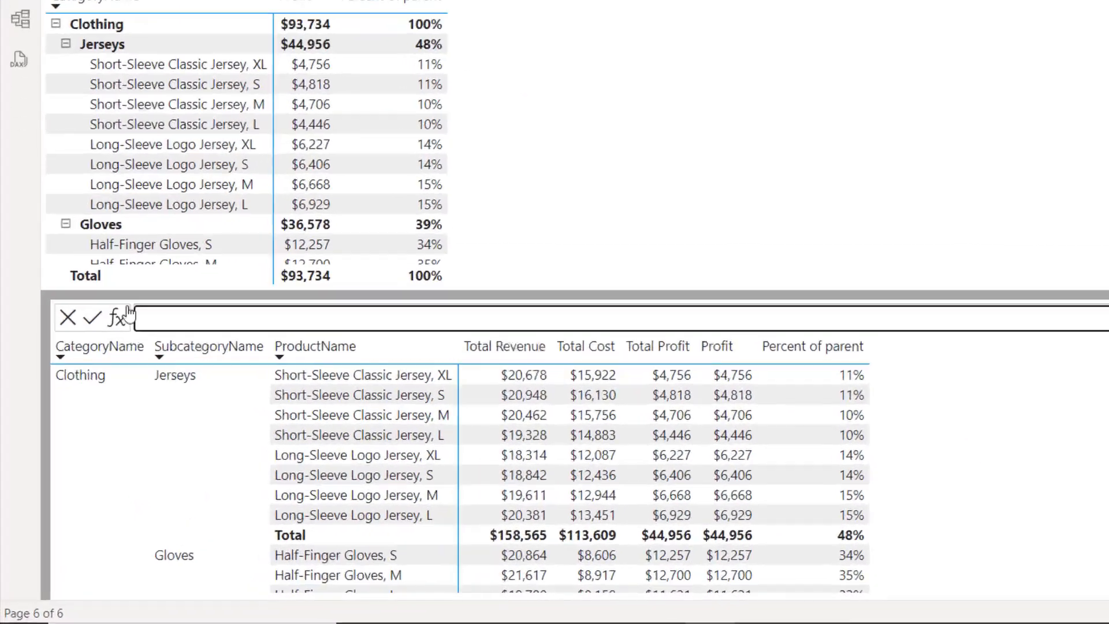
Add a calculation from the Percent of grand total template and use [Total Profit] as the first argument of DIVIDE.
{"action": "left_click", "coordinate": [85, 402]}
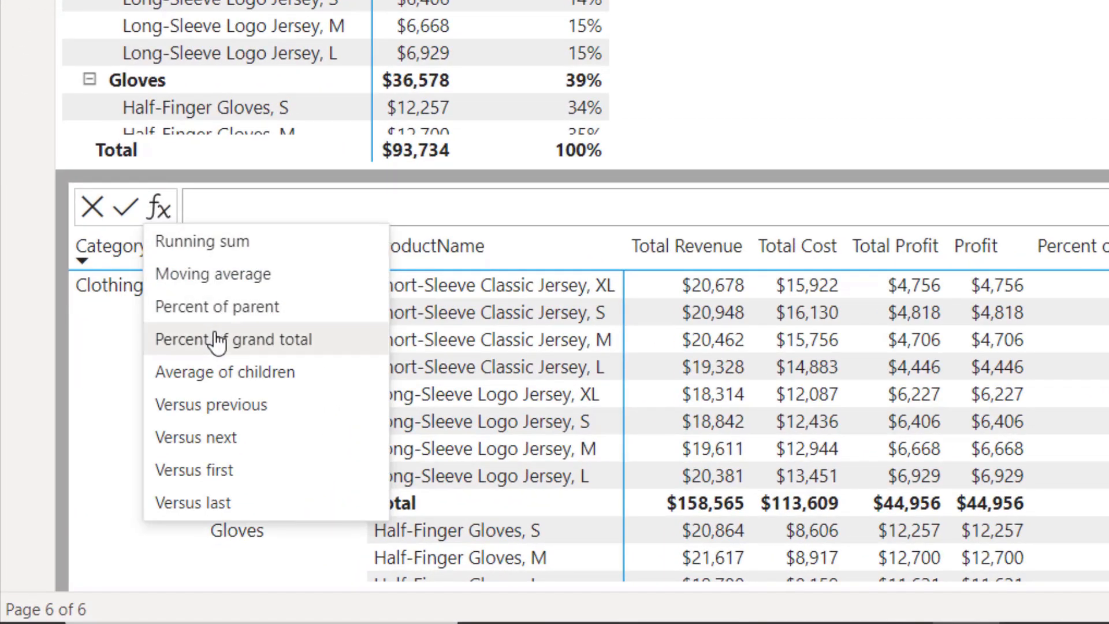
{"action": "left_click", "coordinate": [217, 339]}
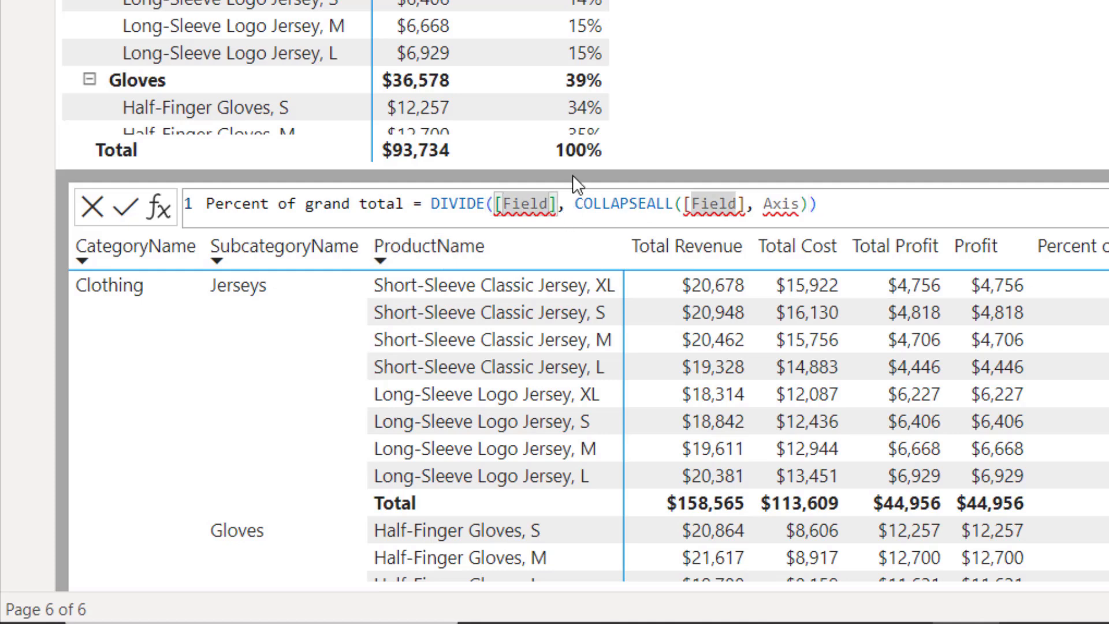
{"action": "key", "text": "ctrl+BackSpace"}
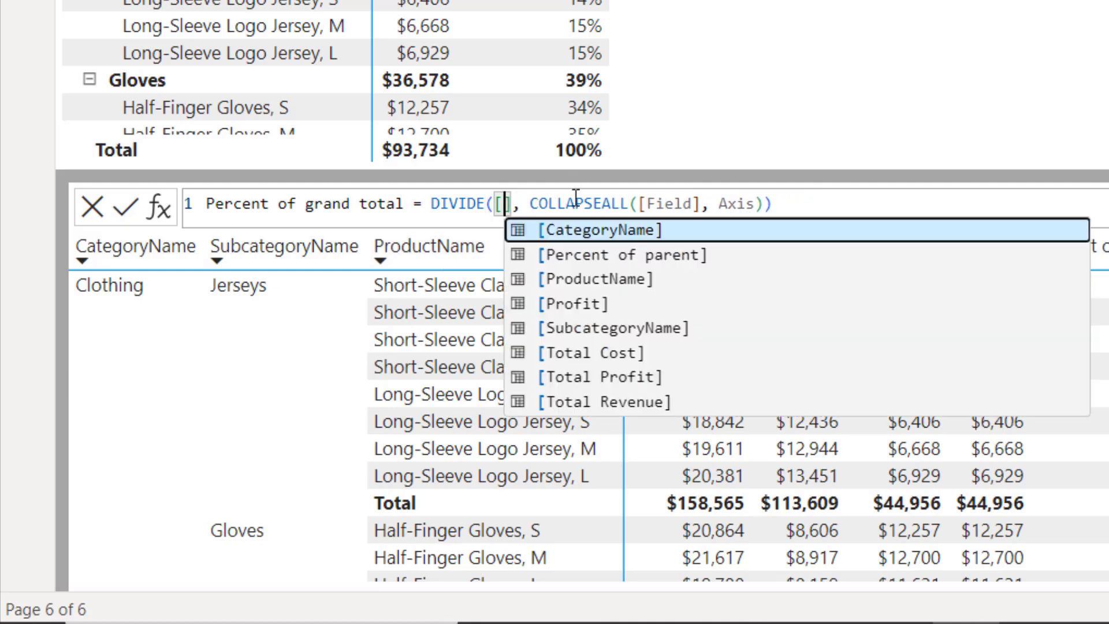
{"action": "left_click", "coordinate": [638, 379]}
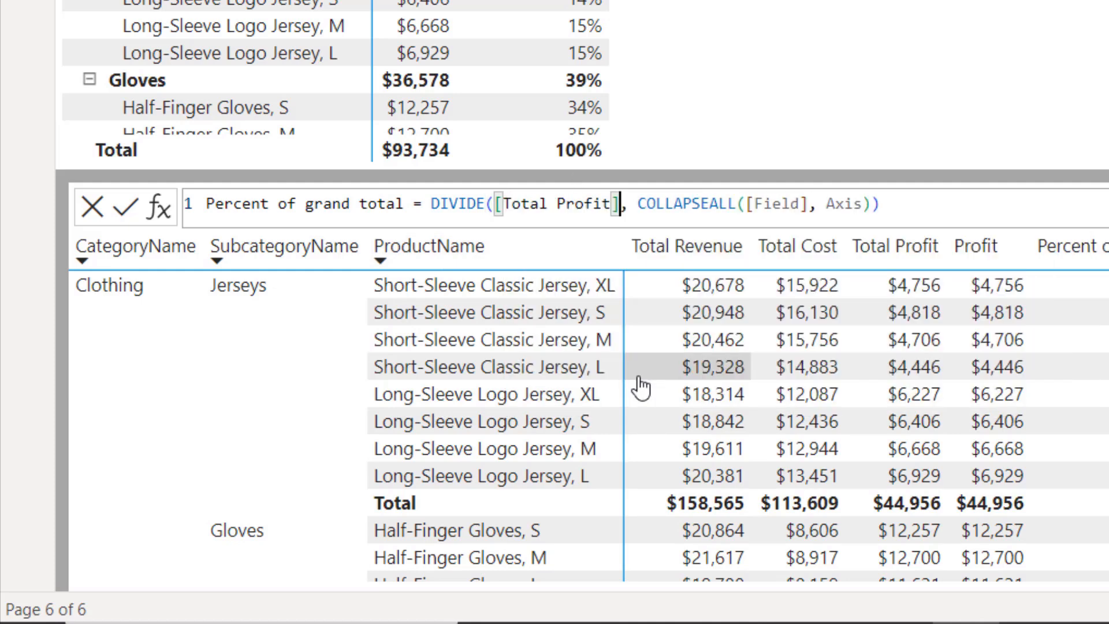
Replace the placeholder field inside COLLAPSEALL with [Total Profit] in the Percent of grand total formula.
{"action": "left_click", "coordinate": [801, 203]}
{"action": "key", "text": "BackSpace"}
{"action": "key", "text": "BackSpace"}
{"action": "key", "text": "BackSpace"}
{"action": "key", "text": "BackSpace"}
{"action": "key", "text": "BackSpace"}
{"action": "key", "text": "Down"}
{"action": "key", "text": "Down"}
{"action": "key", "text": "Down"}
{"action": "key", "text": "Down"}
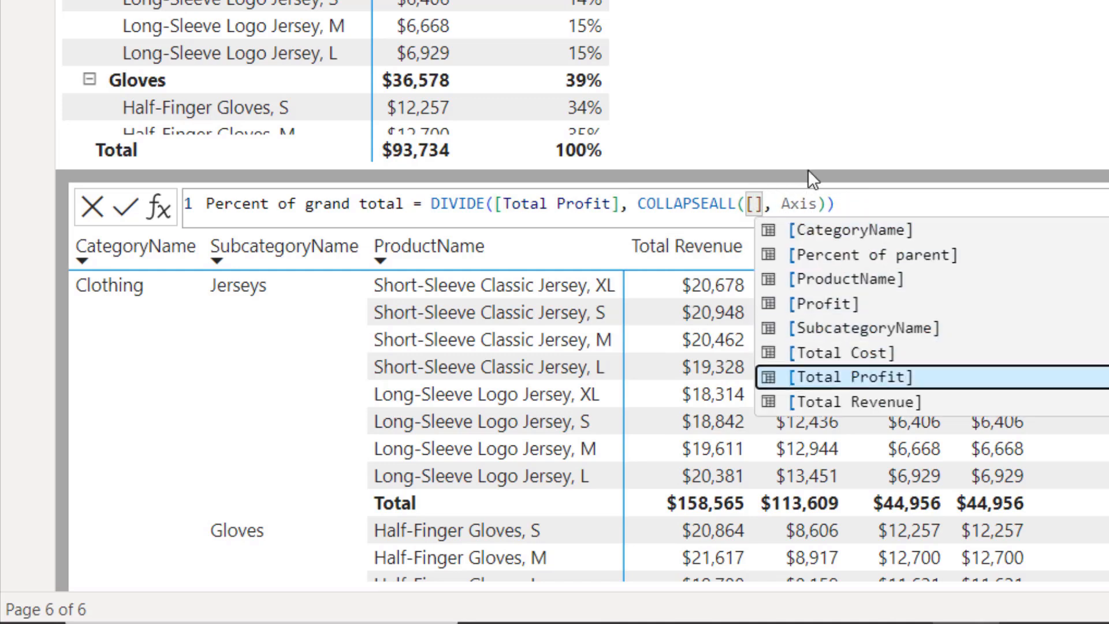
{"action": "key", "text": "Tab"}
Replace the Axis placeholder in COLLAPSEALL with ROWS.
{"action": "key", "text": "Right"}
{"action": "key", "text": "Right"}
{"action": "key", "text": "Right"}
{"action": "key", "text": "Right"}
{"action": "key", "text": "Right"}
{"action": "key", "text": "Right"}
{"action": "key", "text": "BackSpace"}
{"action": "key", "text": "BackSpace"}
{"action": "key", "text": "BackSpace"}
{"action": "key", "text": "BackSpace"}
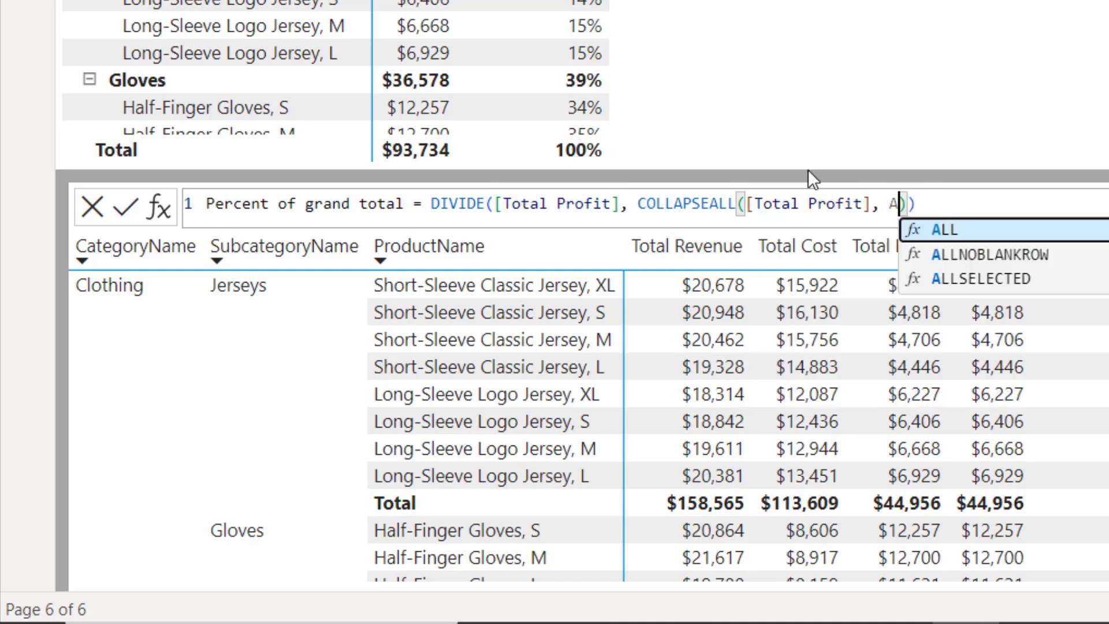
{"action": "type", "text": "ROWS"}
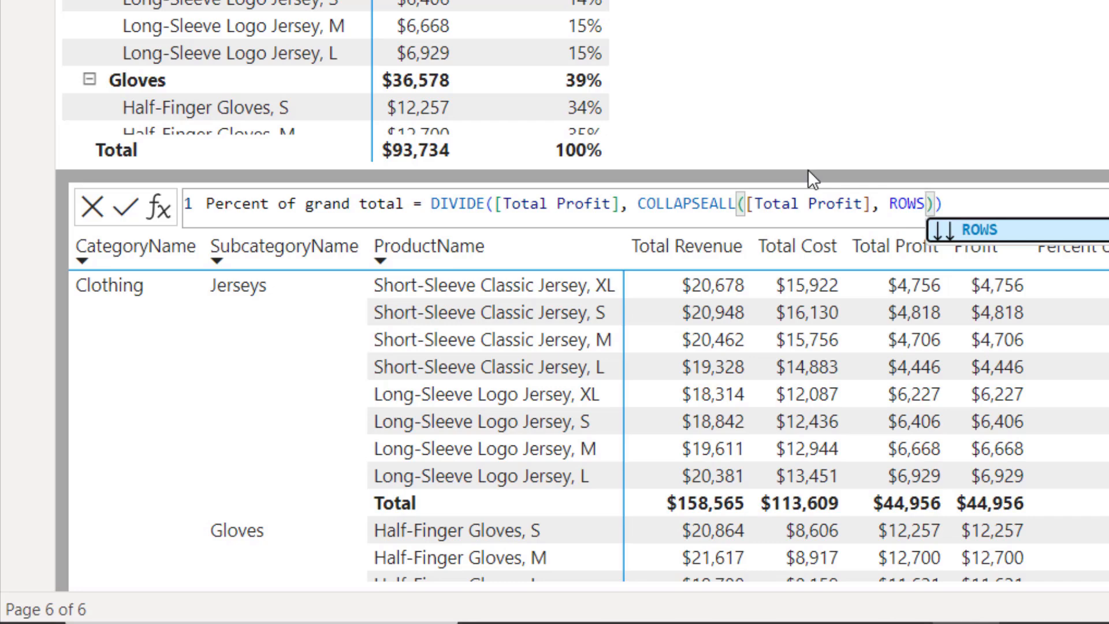
{"action": "key", "text": "Escape"}
Wrap the Percent of grand total expression in FORMAT with the format string "#%", commit it, and review the matrix values.
{"action": "left_click", "coordinate": [431, 203]}
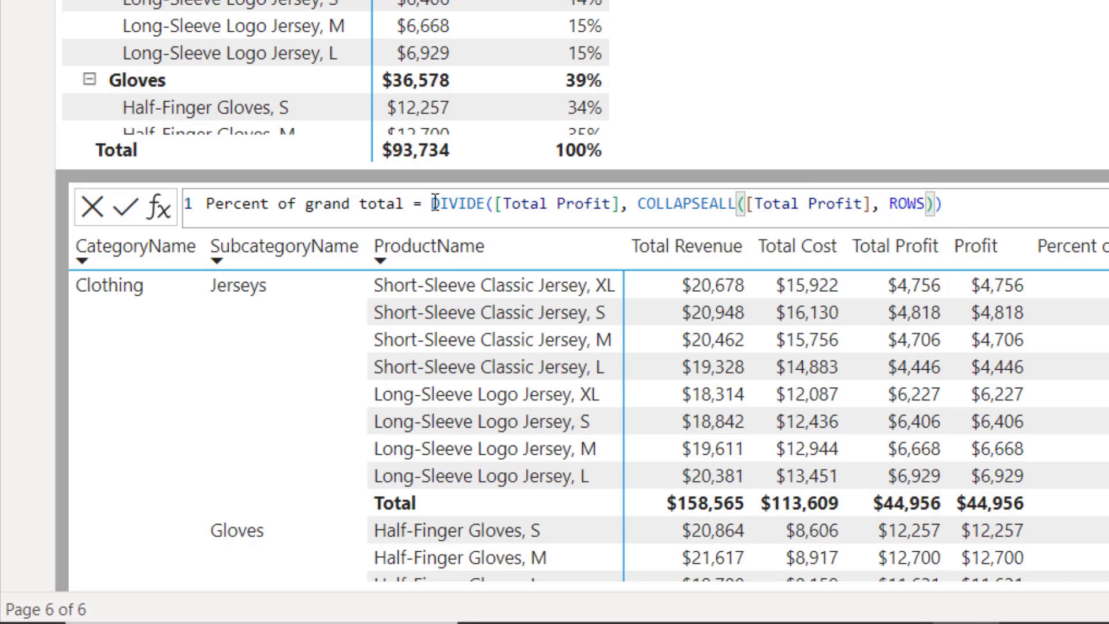
{"action": "type", "text": "FORMAT"}
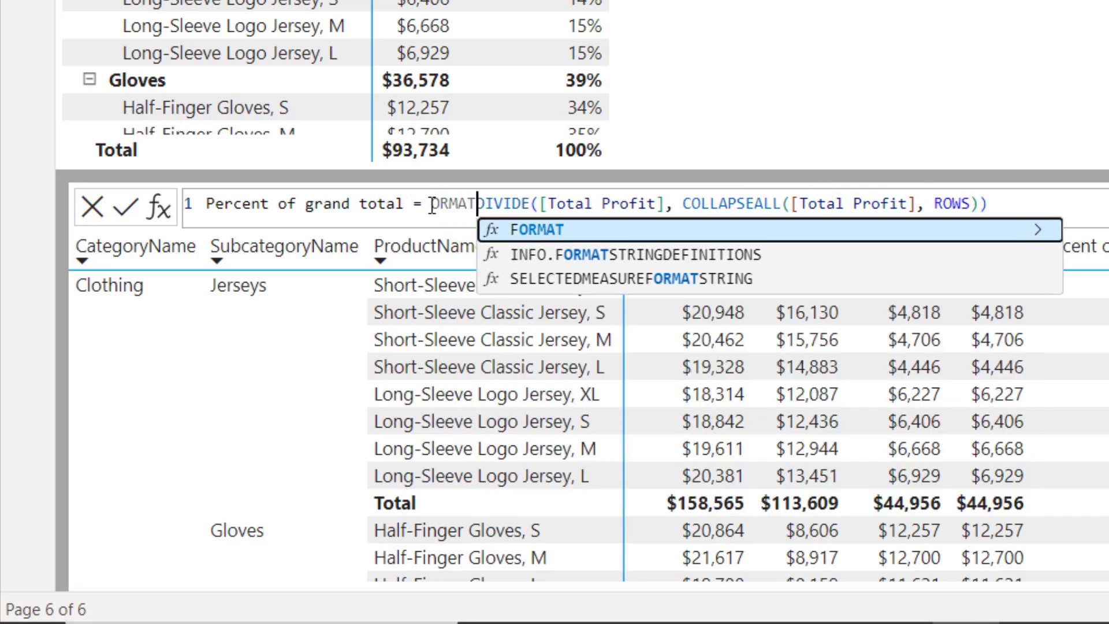
{"action": "left_click", "coordinate": [434, 200]}
{"action": "type", "text": "F"}
{"action": "key", "text": "Right"}
{"action": "key", "text": "Right"}
{"action": "key", "text": "Right"}
{"action": "key", "text": "Right"}
{"action": "key", "text": "Right"}
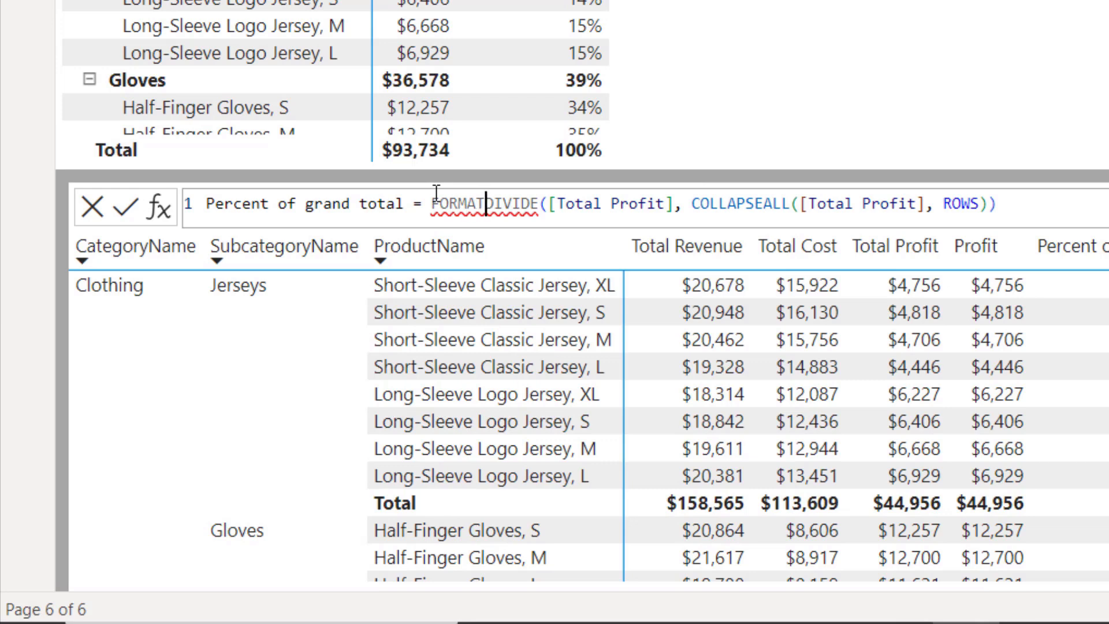
{"action": "type", "text": "("}
{"action": "left_click", "coordinate": [1040, 205]}
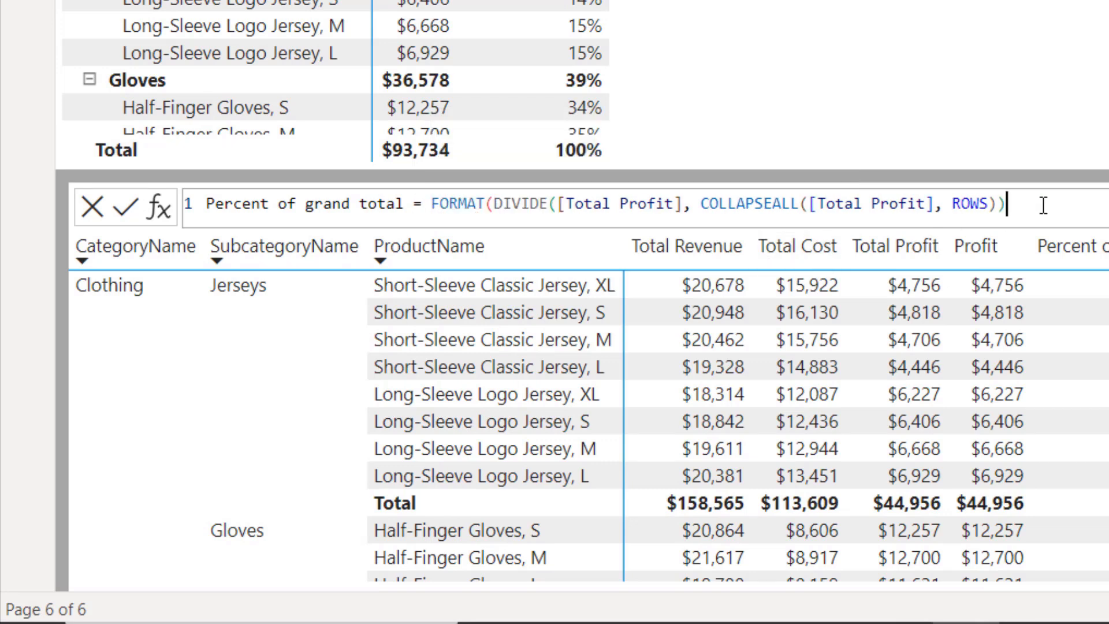
{"action": "type", "text": ","}
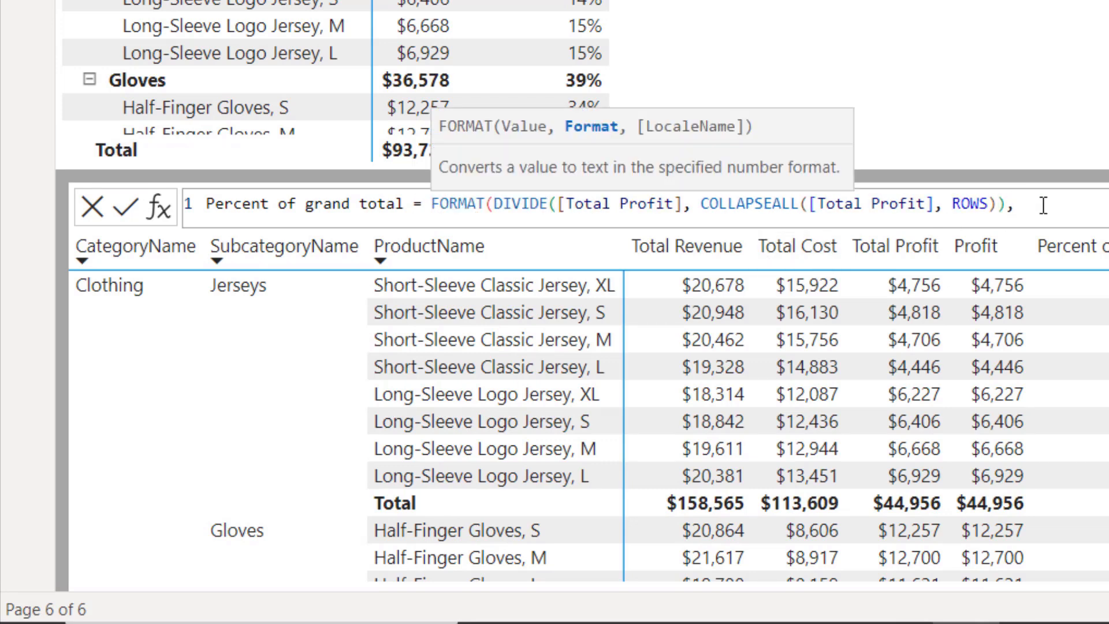
{"action": "type", "text": "\"#%\")"}
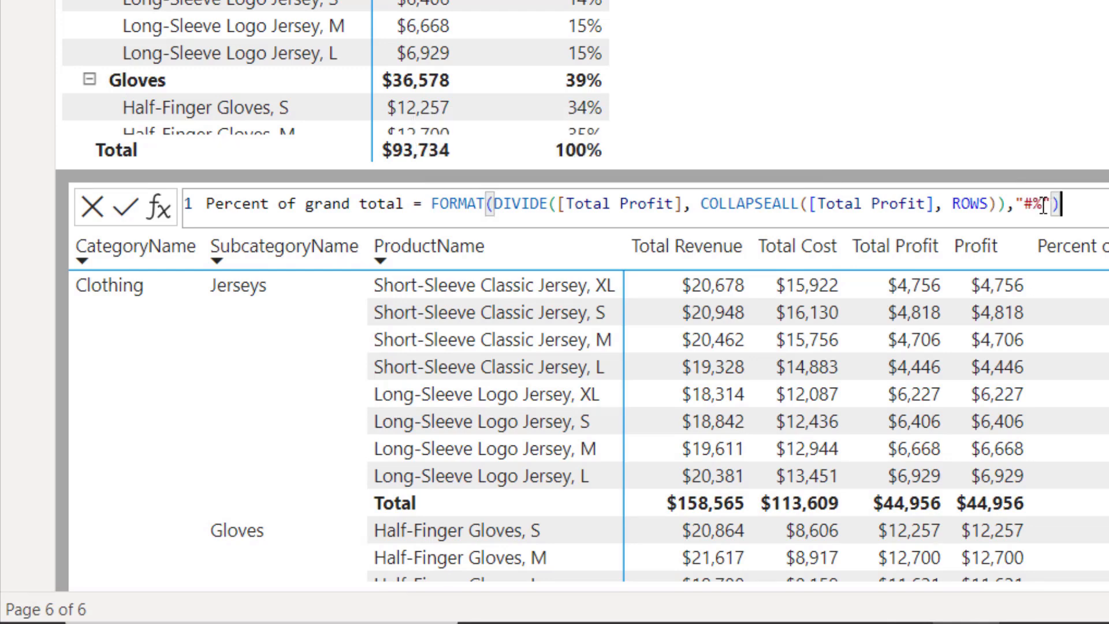
{"action": "key", "text": "Return"}
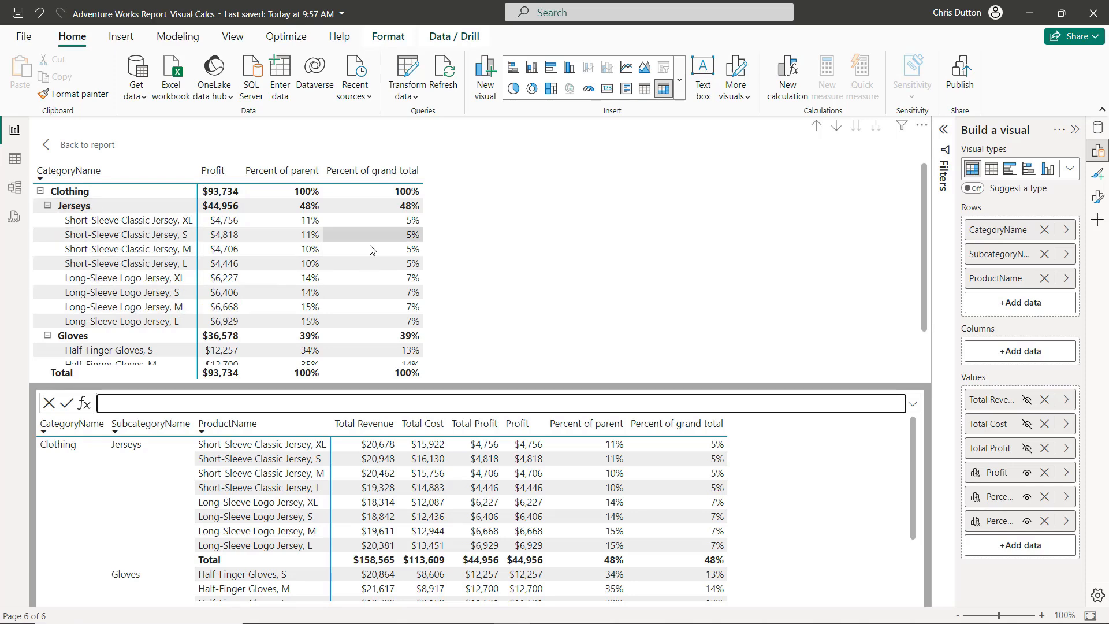
{"action": "scroll", "coordinate": [381, 249], "scroll_direction": "down", "scroll_amount": 3}
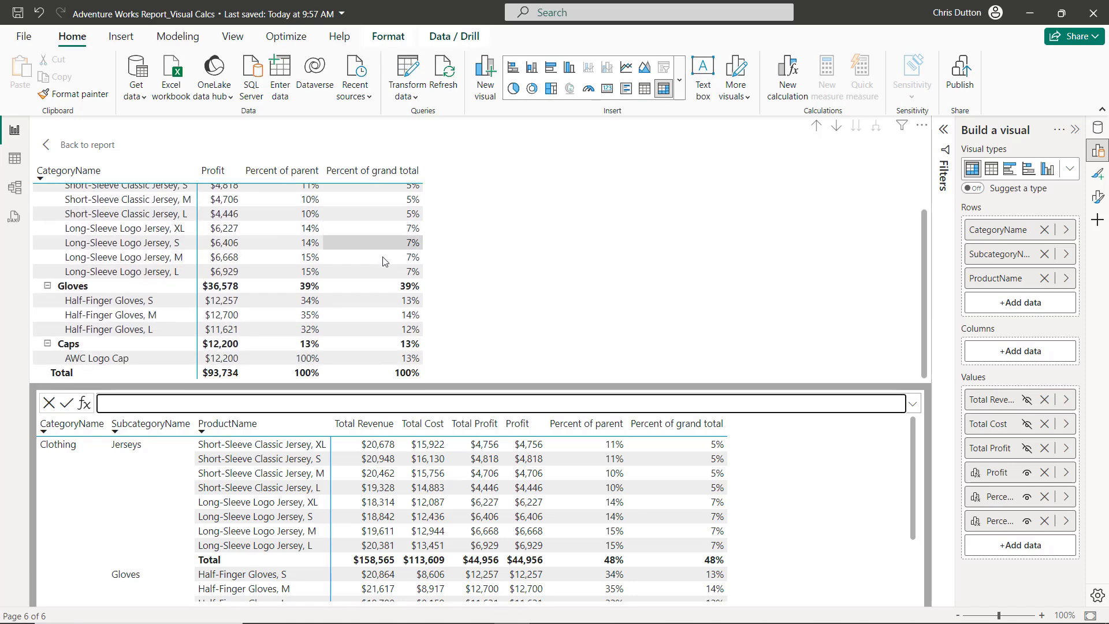
Add a calculation from the Average of children template and use [Profit] as the AVERAGE argument.
{"action": "scroll", "coordinate": [398, 306], "scroll_direction": "up", "scroll_amount": 3}
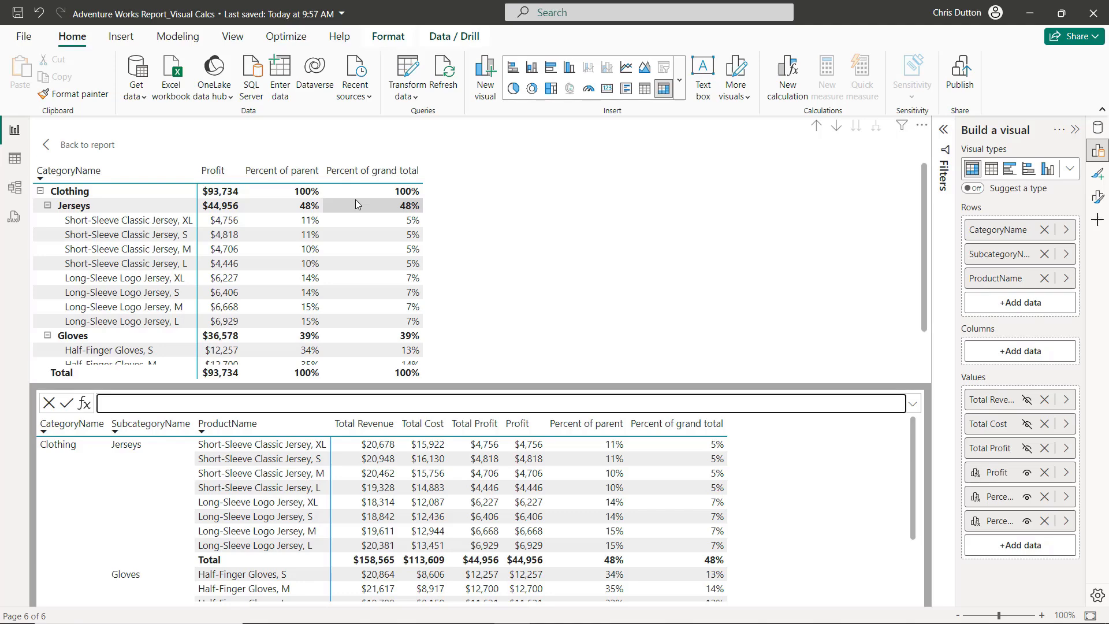
{"action": "left_click", "coordinate": [85, 402]}
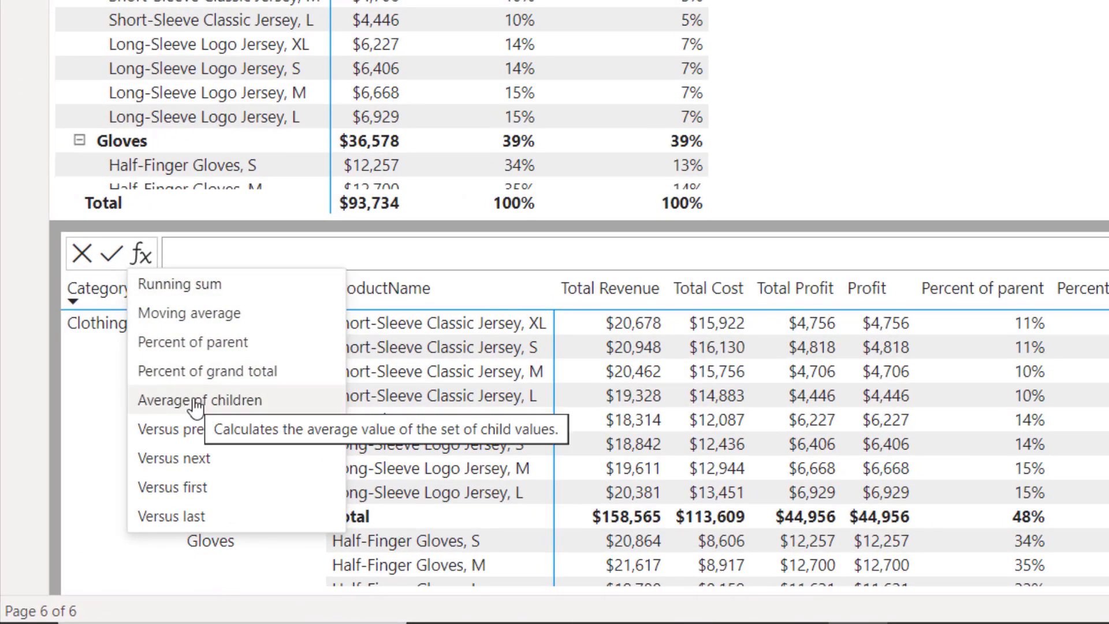
{"action": "left_click", "coordinate": [190, 411]}
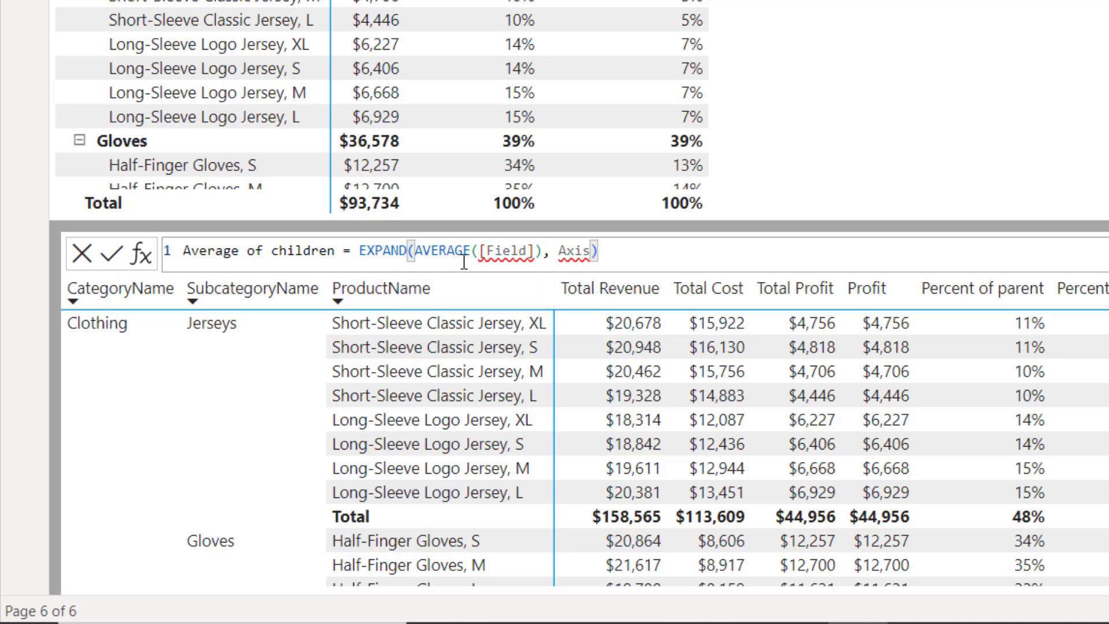
{"action": "left_click_drag", "start_coordinate": [479, 252], "coordinate": [534, 251]}
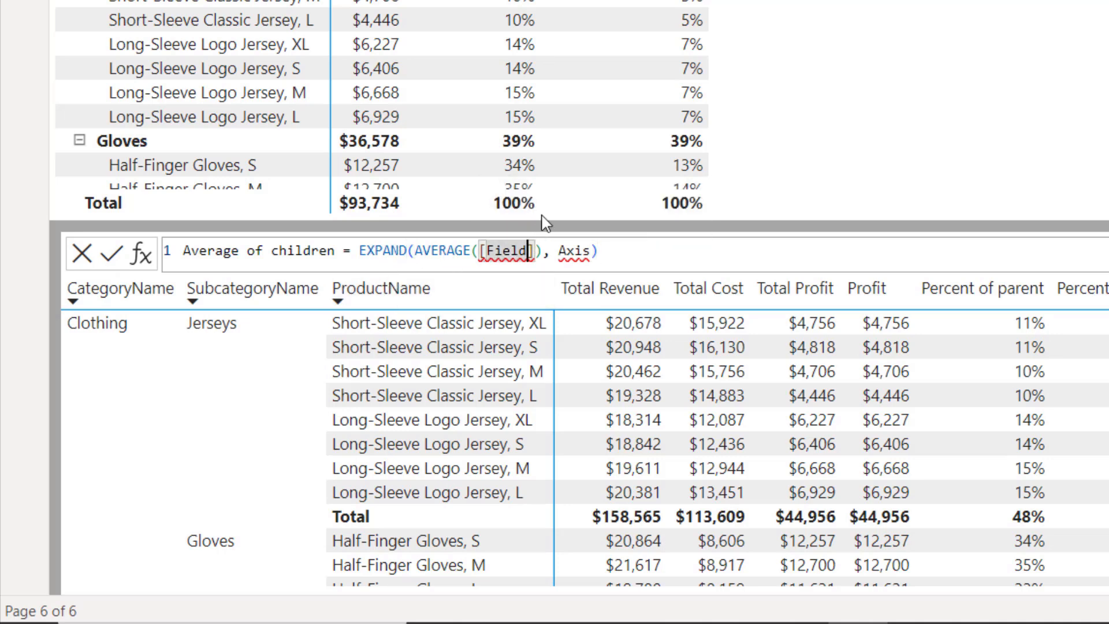
{"action": "key", "text": "BackSpace"}
{"action": "key", "text": "BackSpace"}
{"action": "key", "text": "BackSpace"}
{"action": "key", "text": "BackSpace"}
{"action": "key", "text": "BackSpace"}
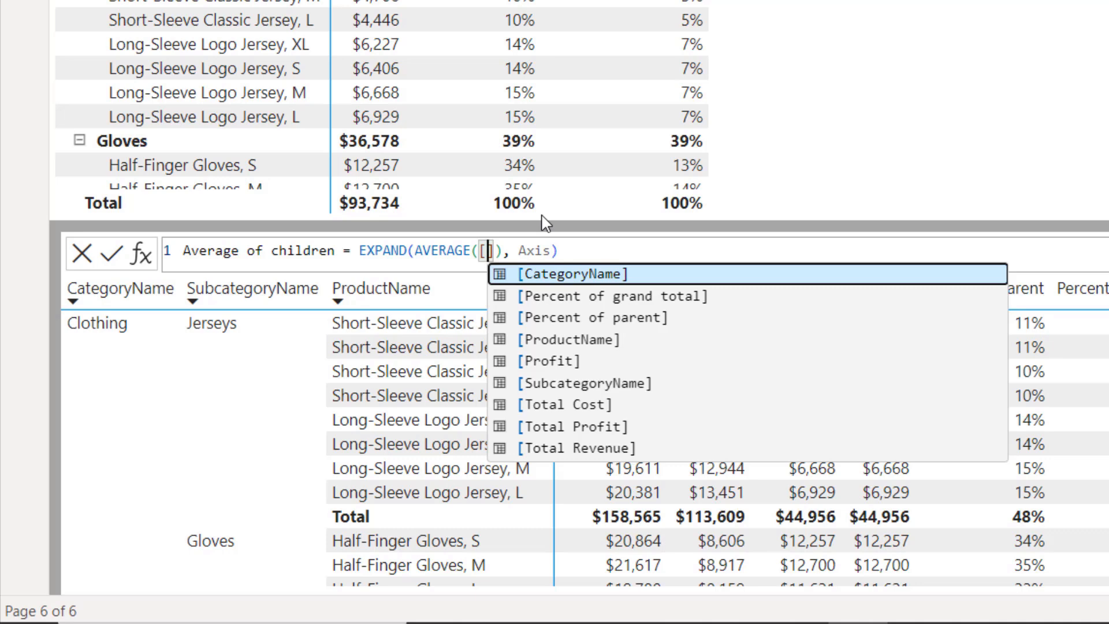
{"action": "key", "text": "Down"}
{"action": "key", "text": "Down"}
{"action": "key", "text": "Down"}
{"action": "key", "text": "Down"}
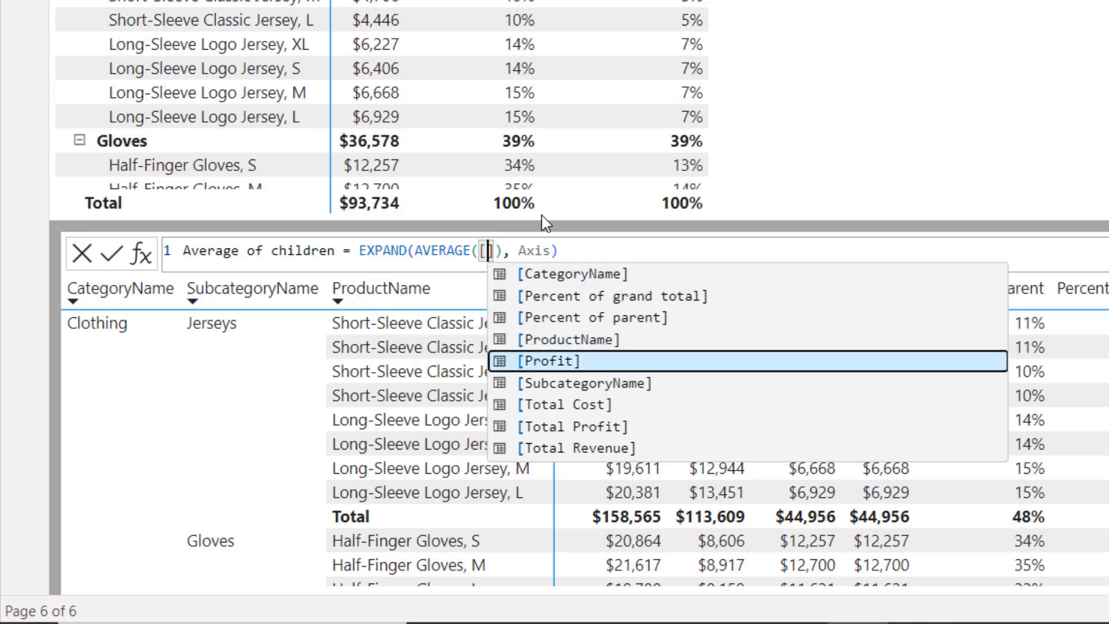
{"action": "key", "text": "Tab"}
Replace the Axis placeholder in the Average of children formula with ROWS and commit it.
{"action": "key", "text": "Right"}
{"action": "key", "text": "Right"}
{"action": "key", "text": "Right"}
{"action": "key", "text": "Right"}
{"action": "key", "text": "Right"}
{"action": "key", "text": "Right"}
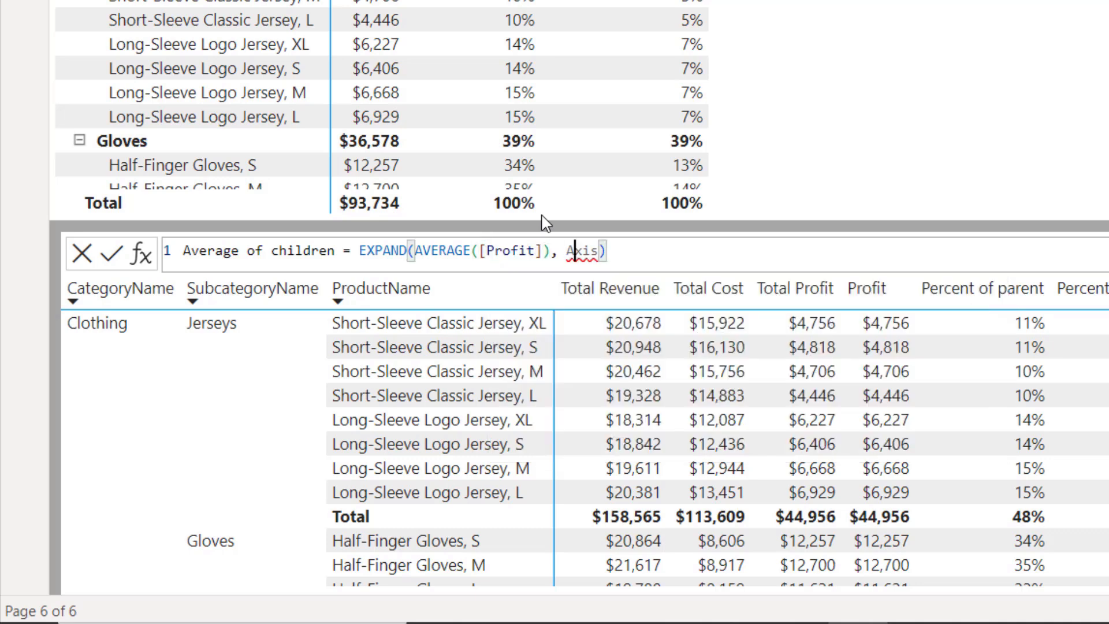
{"action": "key", "text": "Delete"}
{"action": "key", "text": "BackSpace"}
{"action": "key", "text": "BackSpace"}
{"action": "key", "text": "BackSpace"}
{"action": "type", "text": "ROWS"}
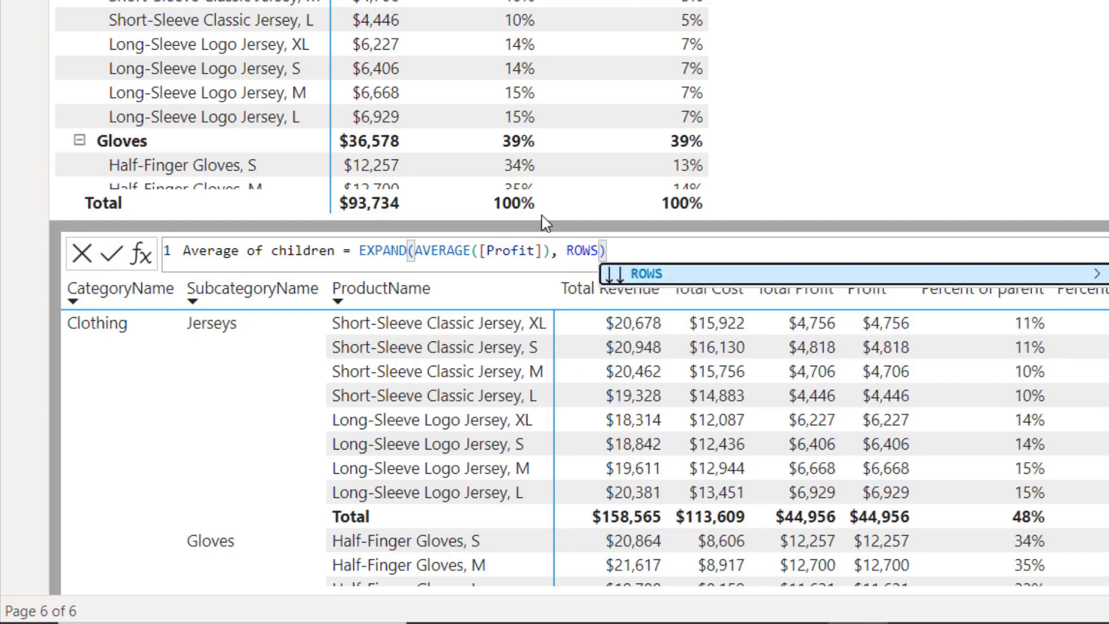
{"action": "key", "text": "Return"}
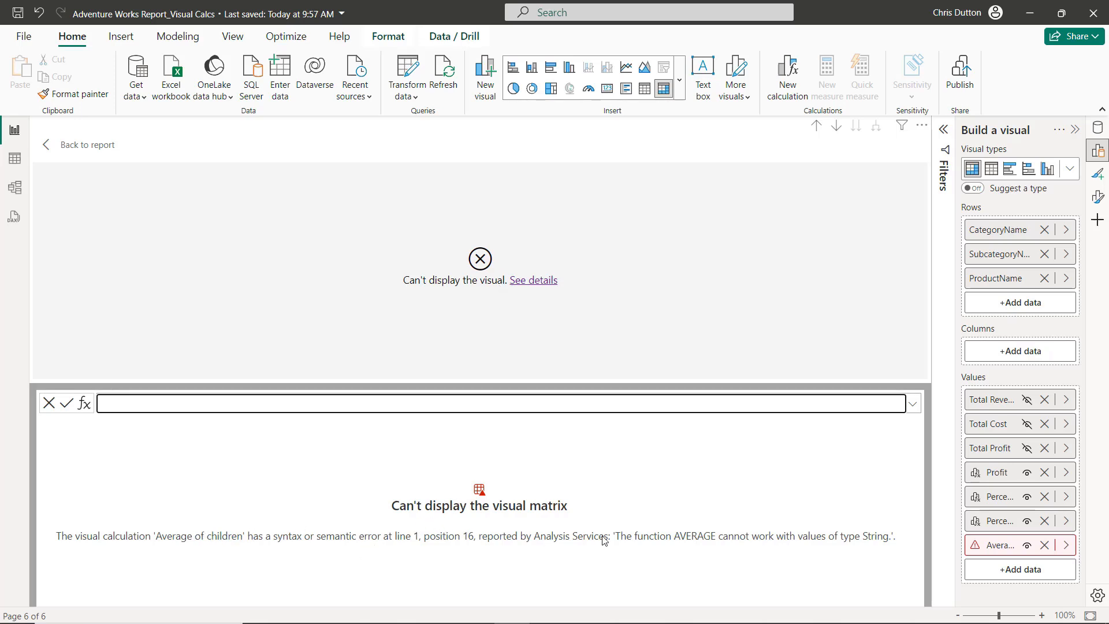
Edit the Average of children calculation to average [Total Profit] instead, commit it, and review the matrix values.
{"action": "left_click", "coordinate": [678, 538]}
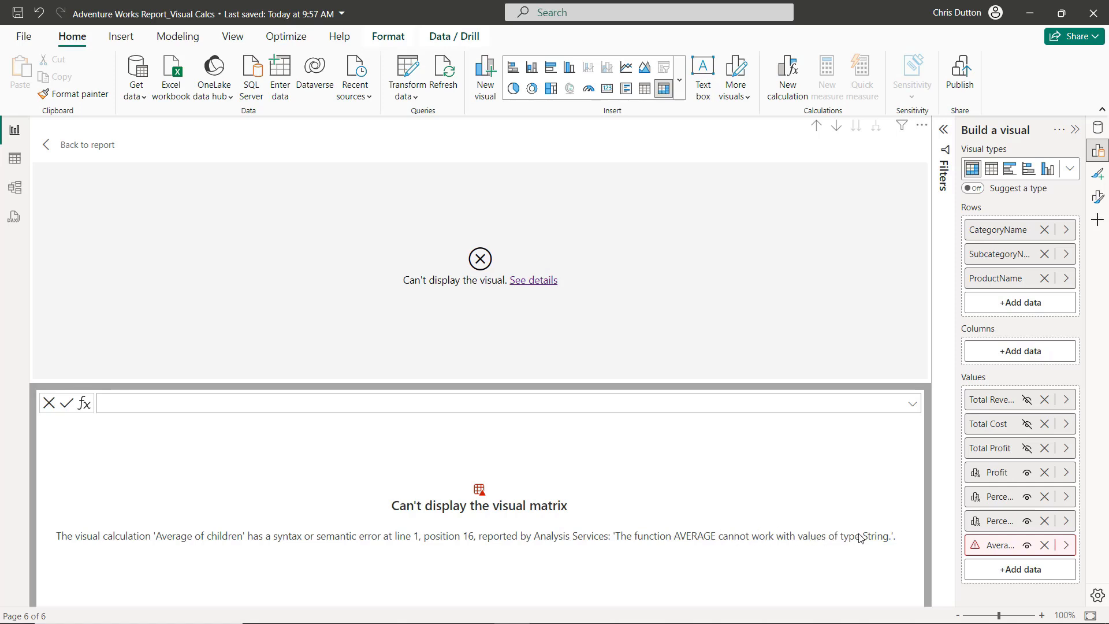
{"action": "left_click", "coordinate": [1065, 545]}
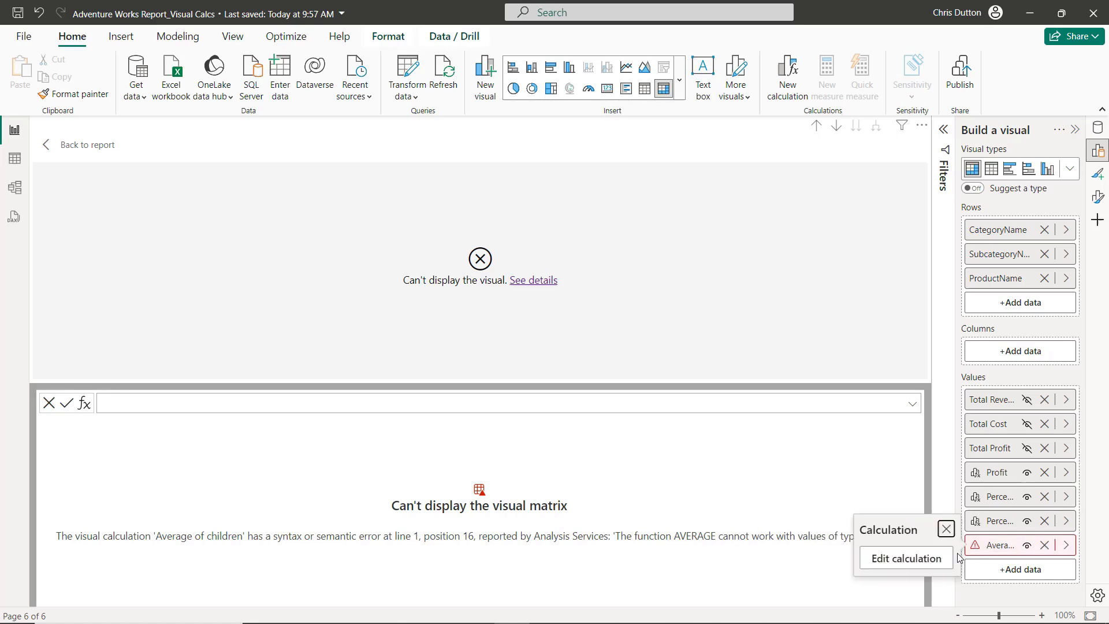
{"action": "left_click", "coordinate": [909, 557]}
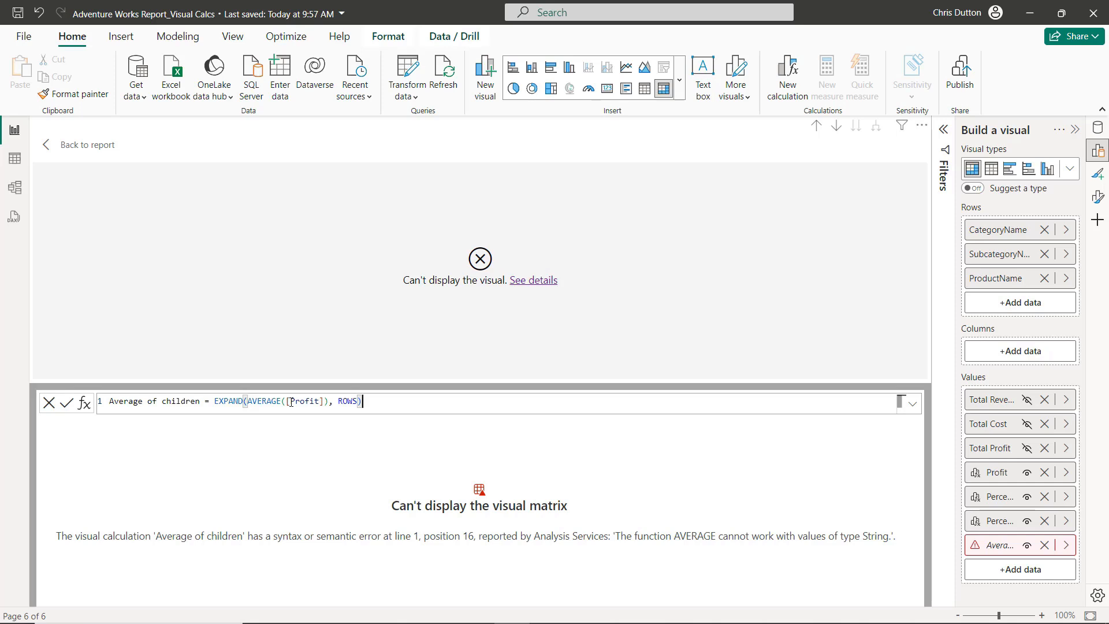
{"action": "left_click_drag", "start_coordinate": [291, 402], "coordinate": [321, 400]}
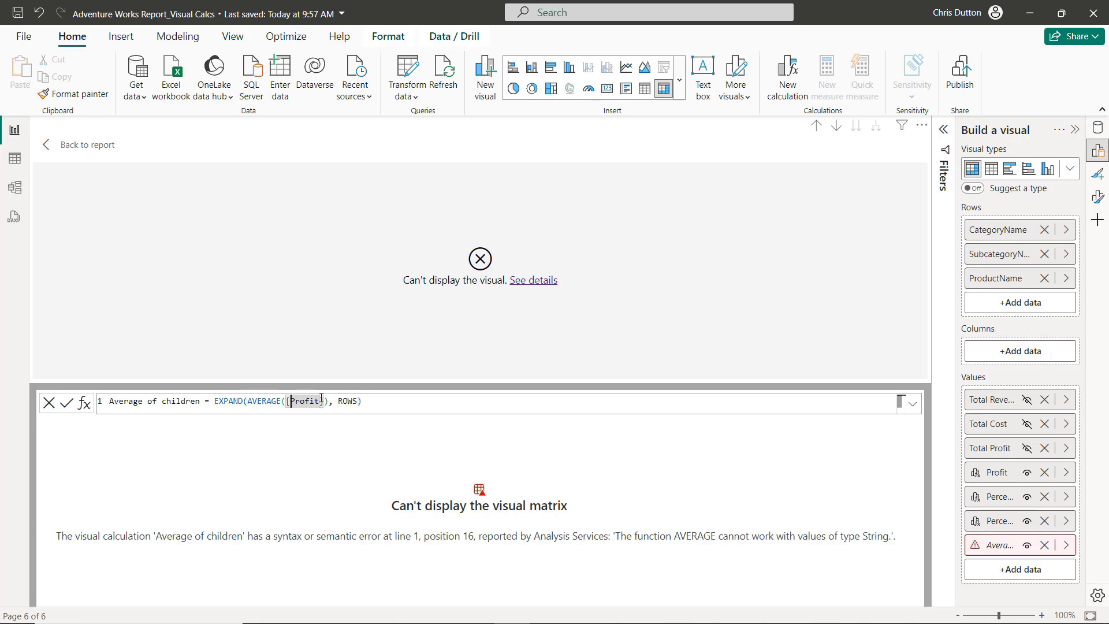
{"action": "type", "text": "Total"}
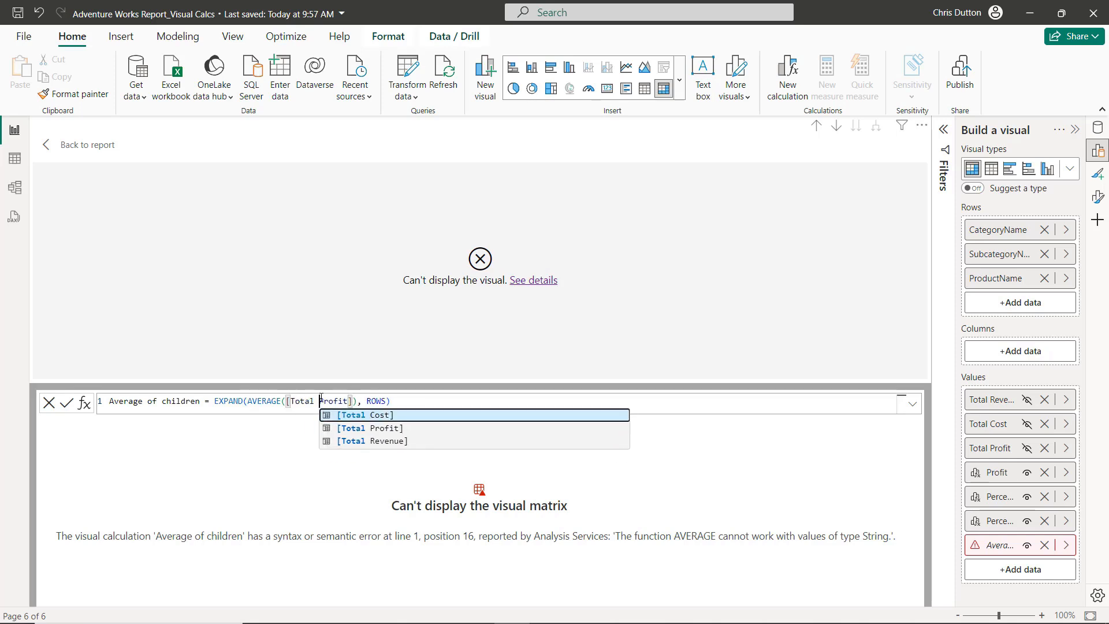
{"action": "key", "text": "Down"}
{"action": "key", "text": "Tab"}
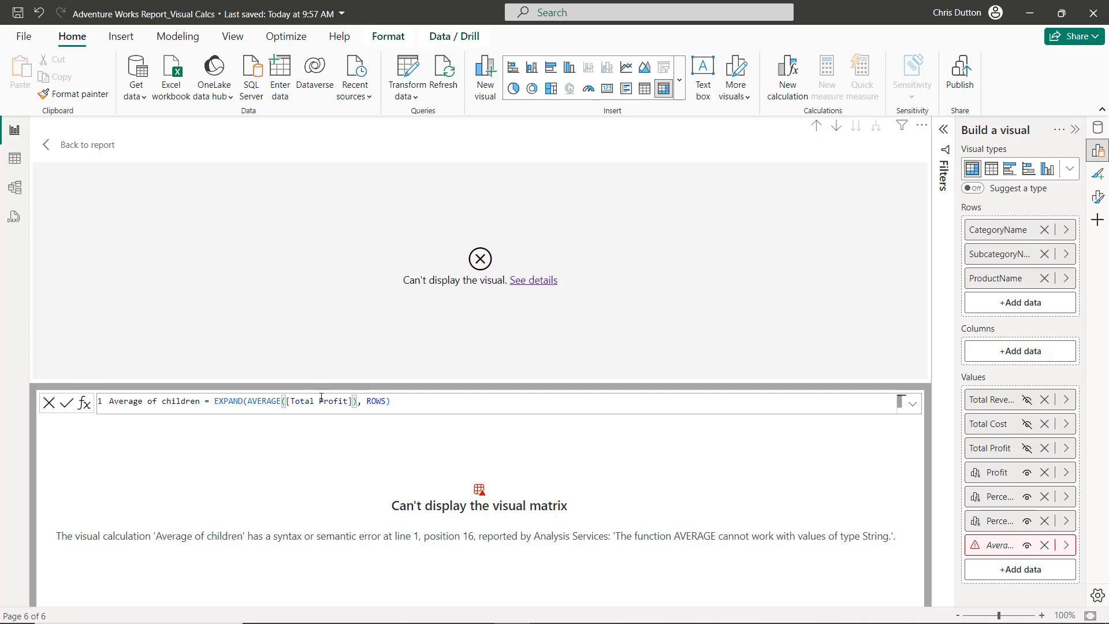
{"action": "key", "text": "Return"}
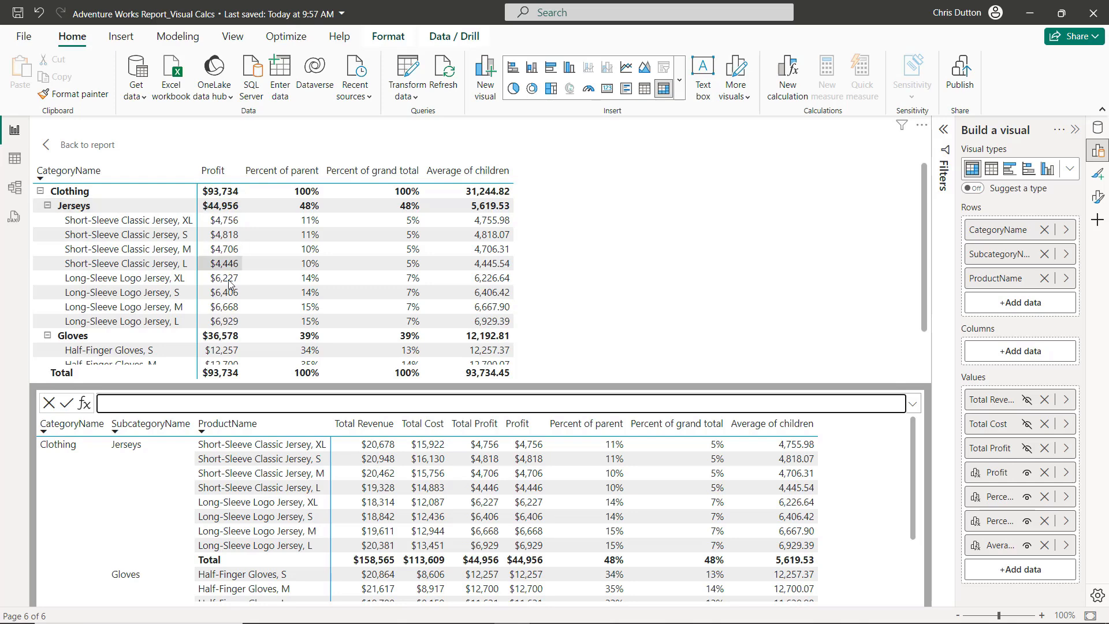
{"action": "scroll", "coordinate": [234, 295], "scroll_direction": "down", "scroll_amount": 3}
{"action": "scroll", "coordinate": [224, 343], "scroll_direction": "up", "scroll_amount": 3}
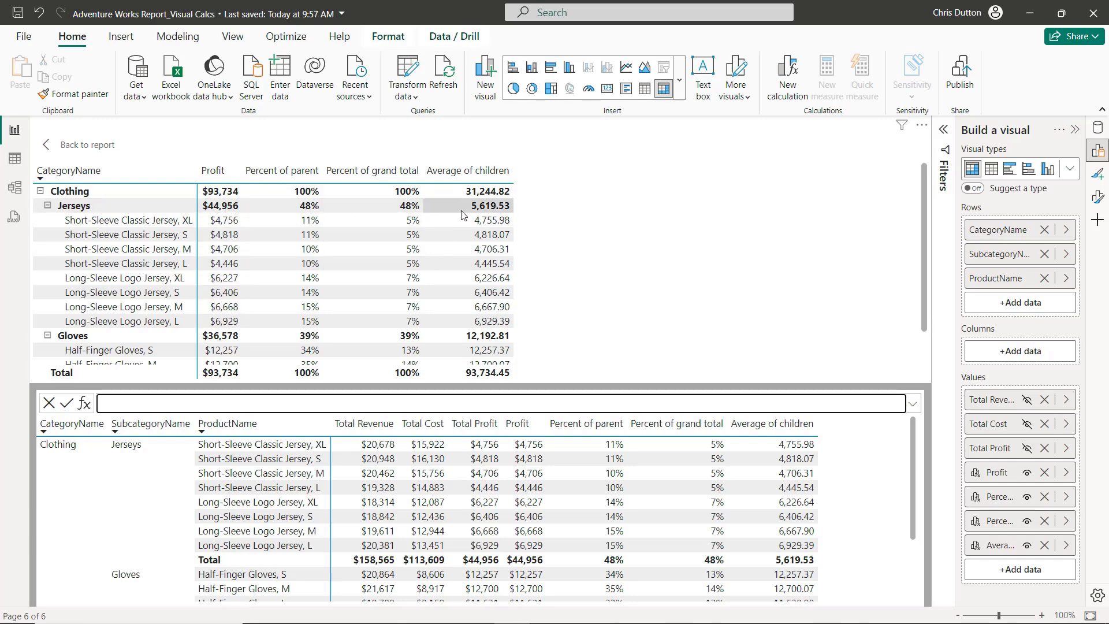
Return to the report page and start a new visual calculation on the Total Customers by Occupation bar chart.
{"action": "left_click", "coordinate": [108, 146]}
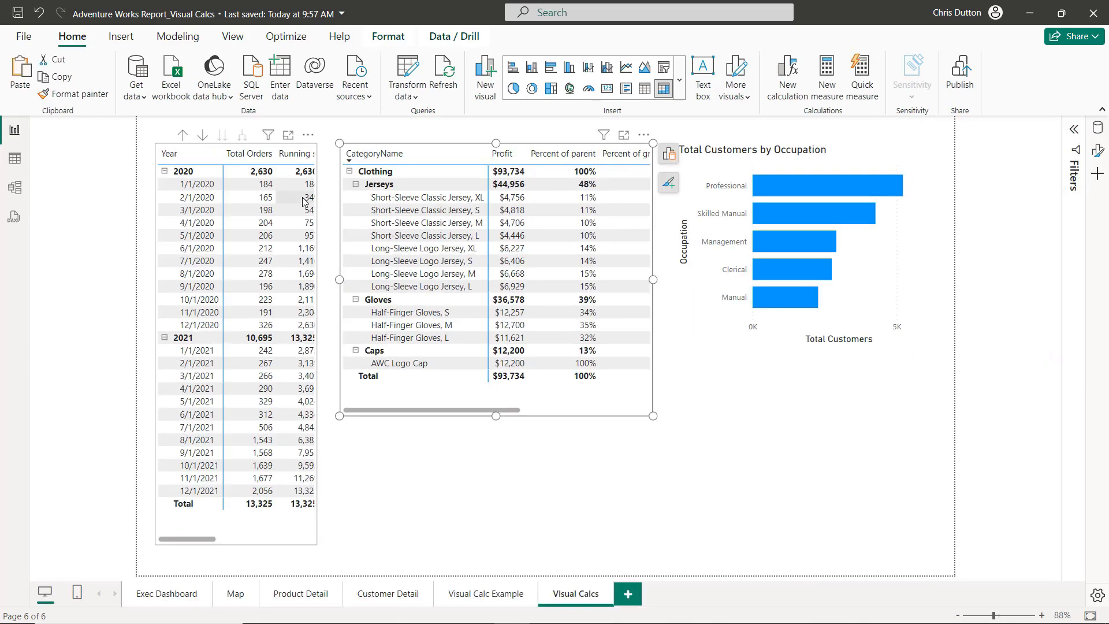
{"action": "left_click", "coordinate": [759, 408]}
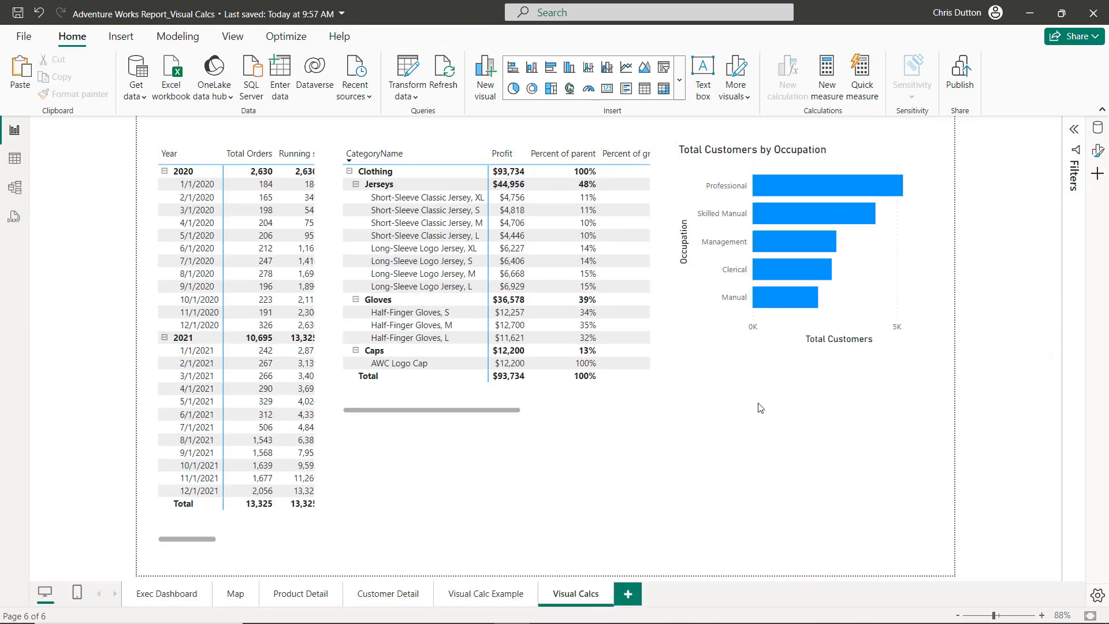
{"action": "left_click", "coordinate": [861, 152]}
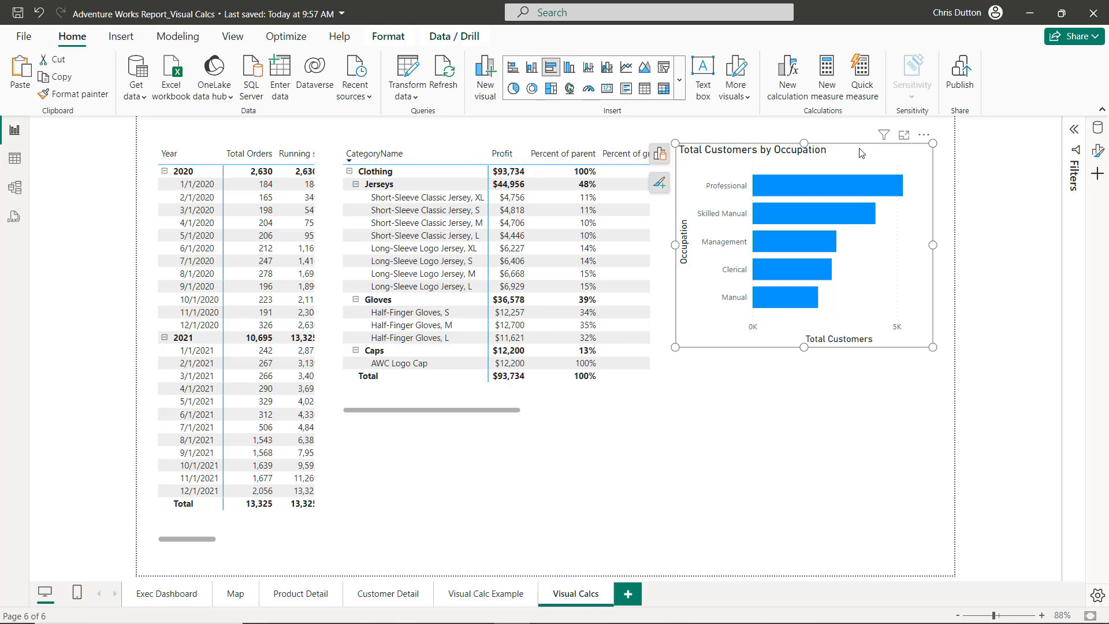
{"action": "mouse_move", "coordinate": [855, 194]}
{"action": "left_click", "coordinate": [781, 69]}
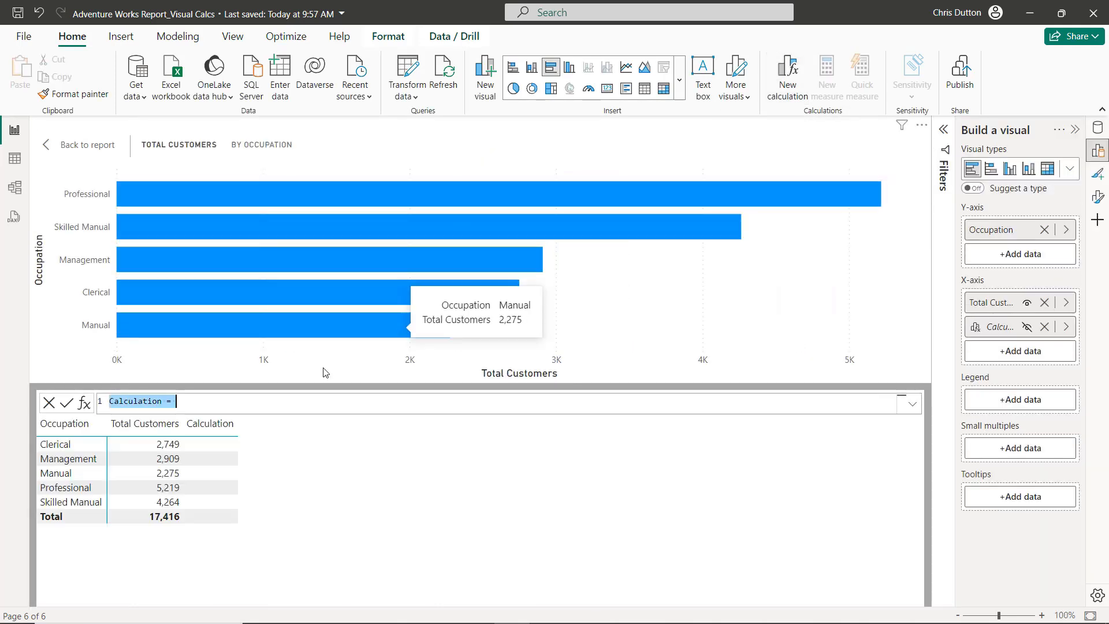
Apply the Percent of grand total template and use [Total Customers] as the first argument of DIVIDE.
{"action": "left_click", "coordinate": [83, 403]}
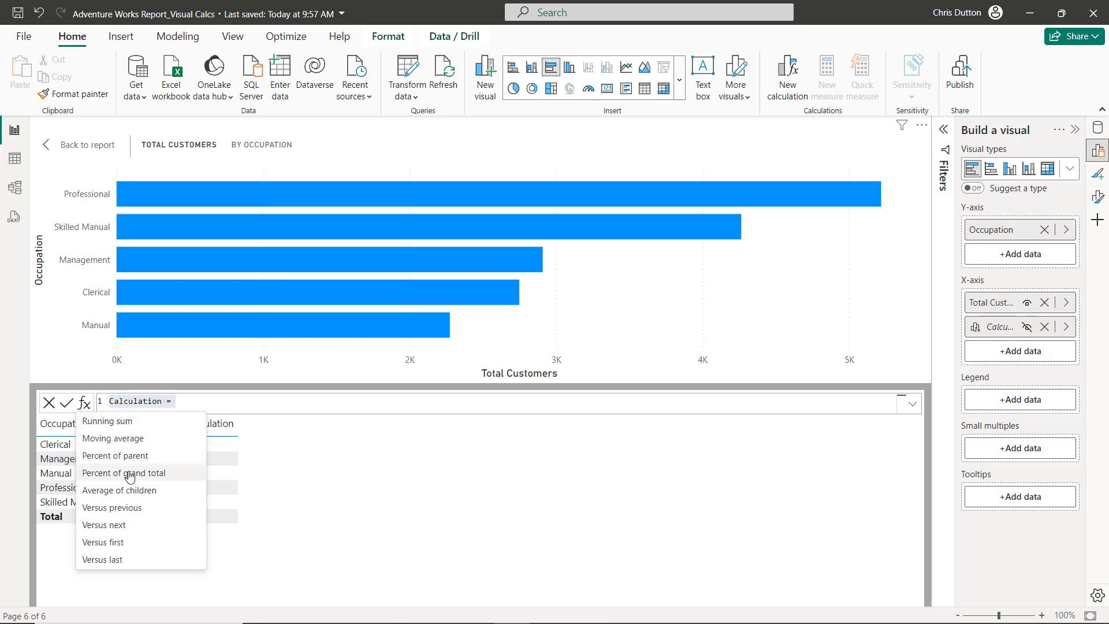
{"action": "left_click", "coordinate": [123, 472]}
{"action": "key", "text": "BackSpace"}
{"action": "key", "text": "BackSpace"}
{"action": "key", "text": "BackSpace"}
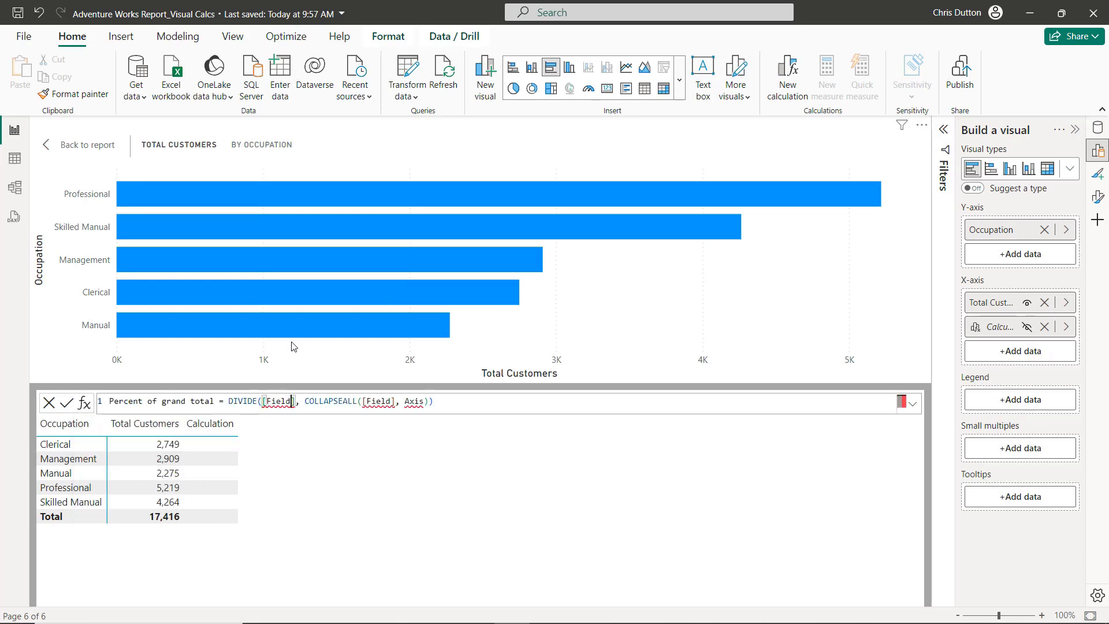
{"action": "key", "text": "BackSpace"}
{"action": "key", "text": "BackSpace"}
{"action": "key", "text": "Down"}
{"action": "key", "text": "Tab"}
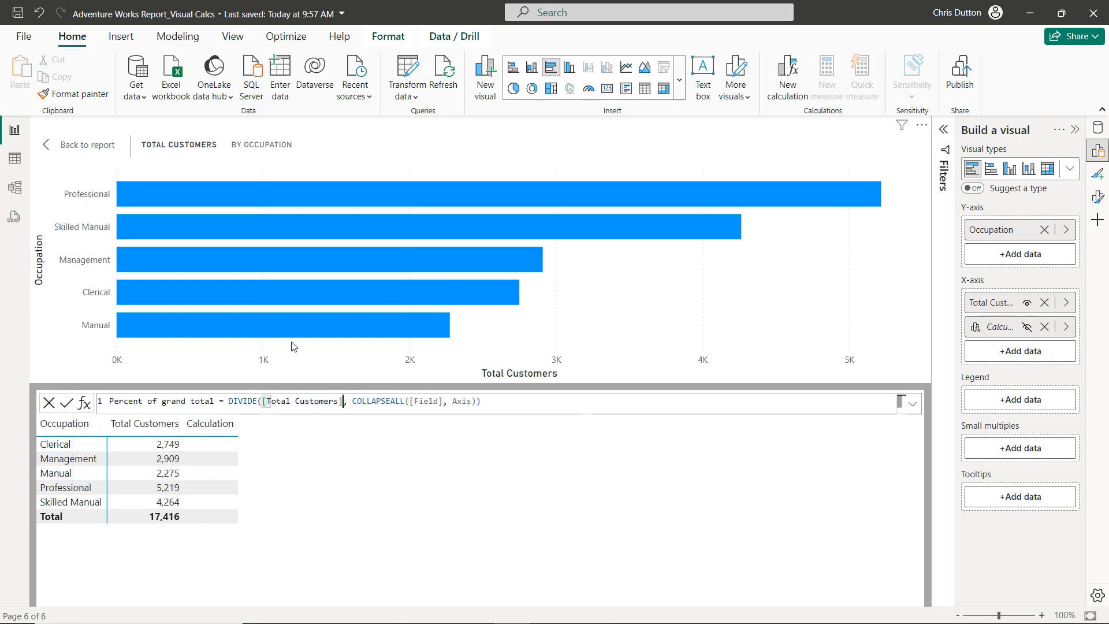
Replace the placeholder field inside COLLAPSEALL with [Total Customers].
{"action": "key", "text": "Right"}
{"action": "key", "text": "Right"}
{"action": "key", "text": "Right"}
{"action": "key", "text": "Right"}
{"action": "key", "text": "Right"}
{"action": "key", "text": "Right"}
{"action": "key", "text": "Right"}
{"action": "key", "text": "Right"}
{"action": "key", "text": "Right"}
{"action": "key", "text": "Right"}
{"action": "key", "text": "Right"}
{"action": "key", "text": "Right"}
{"action": "key", "text": "Right"}
{"action": "key", "text": "Right"}
{"action": "key", "text": "Right"}
{"action": "key", "text": "Right"}
{"action": "key", "text": "Right"}
{"action": "key", "text": "Right"}
{"action": "key", "text": "Right"}
{"action": "key", "text": "Right"}
{"action": "key", "text": "BackSpace"}
{"action": "key", "text": "BackSpace"}
{"action": "key", "text": "BackSpace"}
{"action": "key", "text": "BackSpace"}
{"action": "key", "text": "BackSpace"}
{"action": "key", "text": "Down"}
{"action": "key", "text": "Tab"}
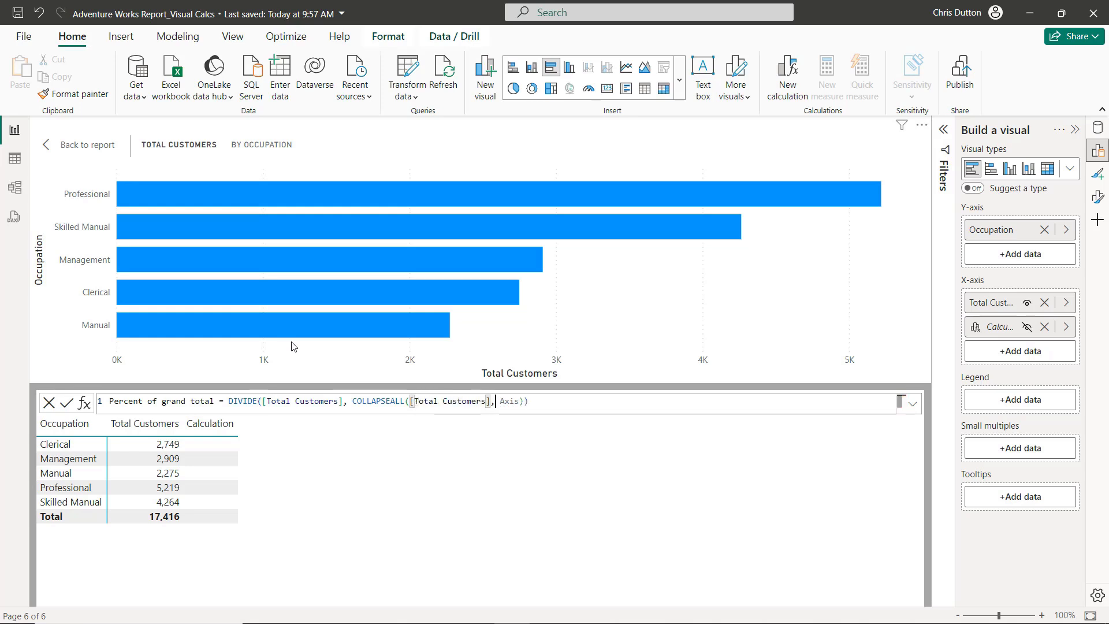
Replace the Axis placeholder in the bar chart's Percent of grand total formula with ROWS and commit it.
{"action": "key", "text": "Right"}
{"action": "key", "text": "Right"}
{"action": "key", "text": "Right"}
{"action": "key", "text": "Right"}
{"action": "key", "text": "Right"}
{"action": "key", "text": "Right"}
{"action": "key", "text": "ctrl+shift+Left"}
{"action": "type", "text": "RO"}
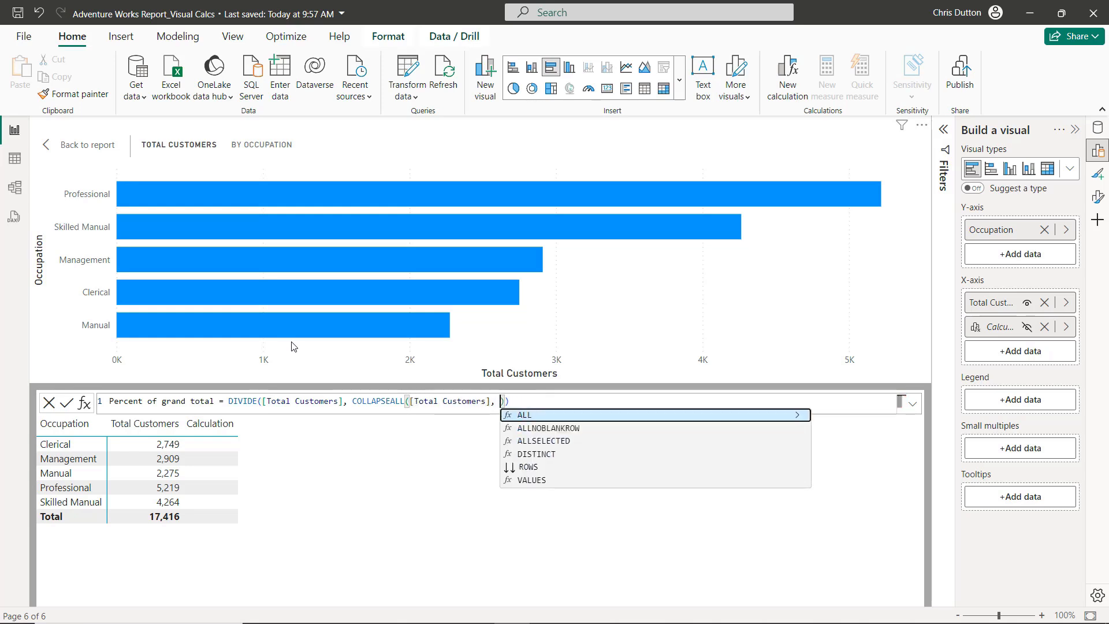
{"action": "type", "text": "WS"}
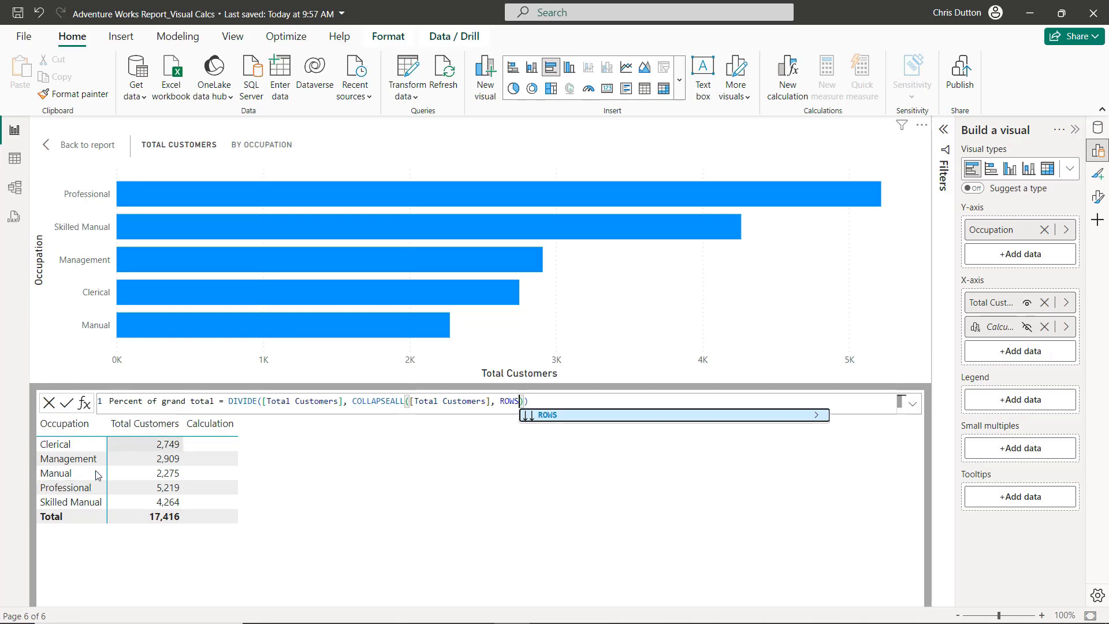
{"action": "key", "text": "Escape"}
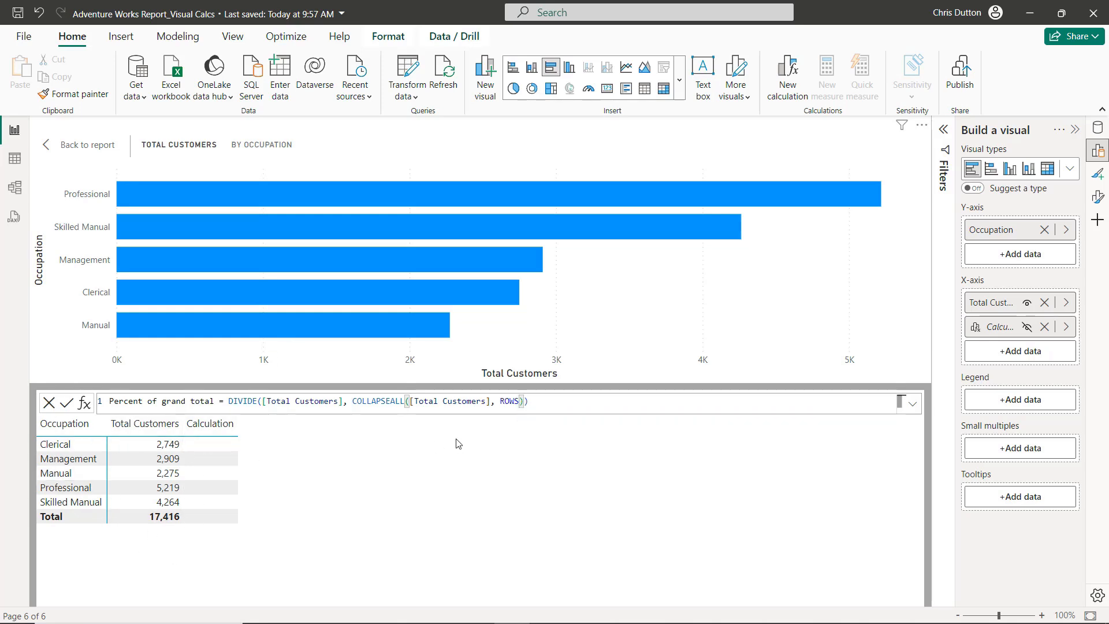
{"action": "key", "text": "Return"}
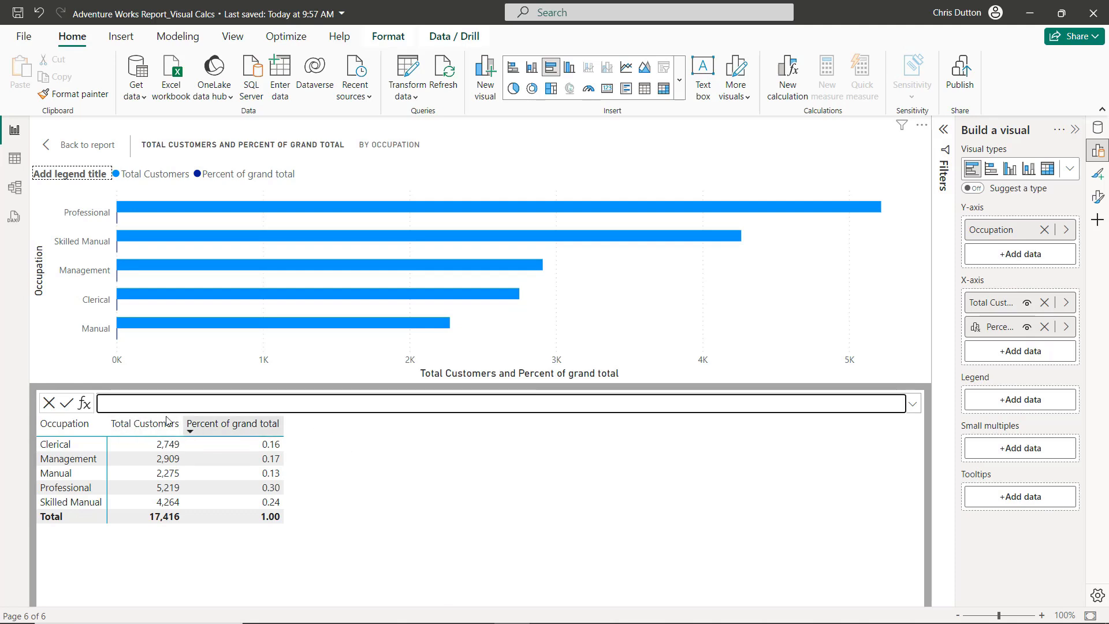
Hide Total Customers from the bar chart so only Percent of grand total is plotted, and return to the report page.
{"action": "mouse_move", "coordinate": [230, 265]}
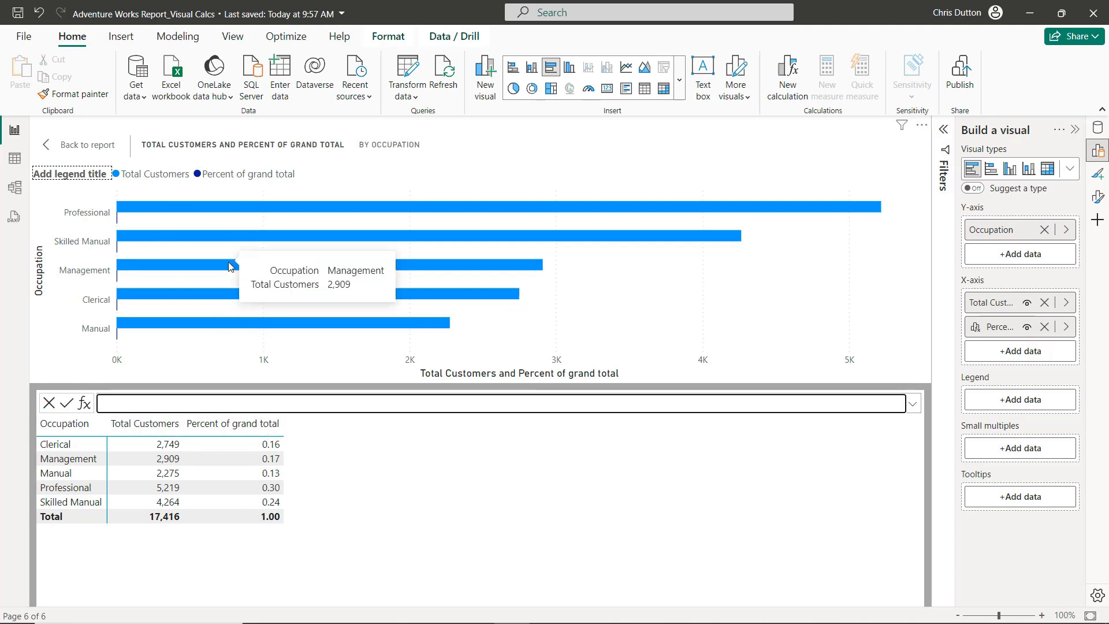
{"action": "mouse_move", "coordinate": [122, 321]}
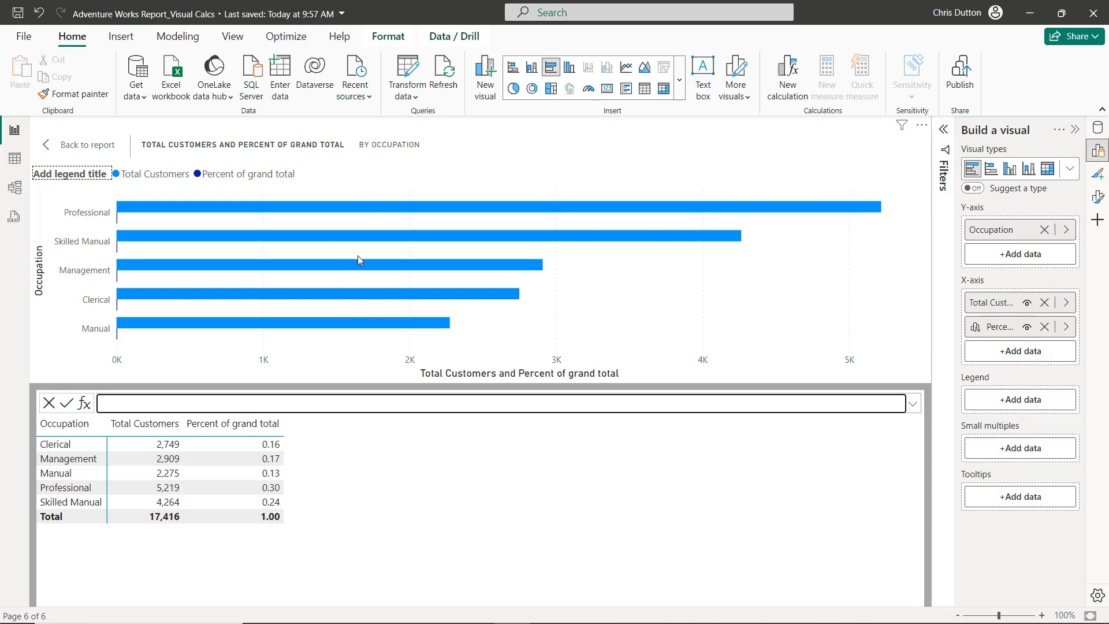
{"action": "left_click", "coordinate": [1027, 302]}
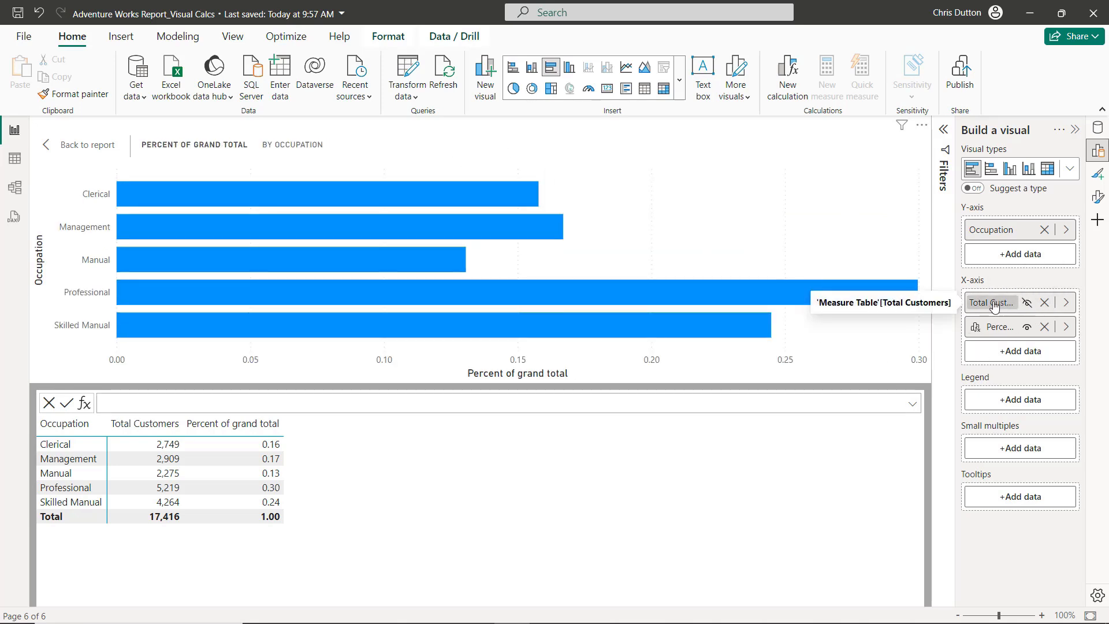
{"action": "left_click", "coordinate": [75, 146]}
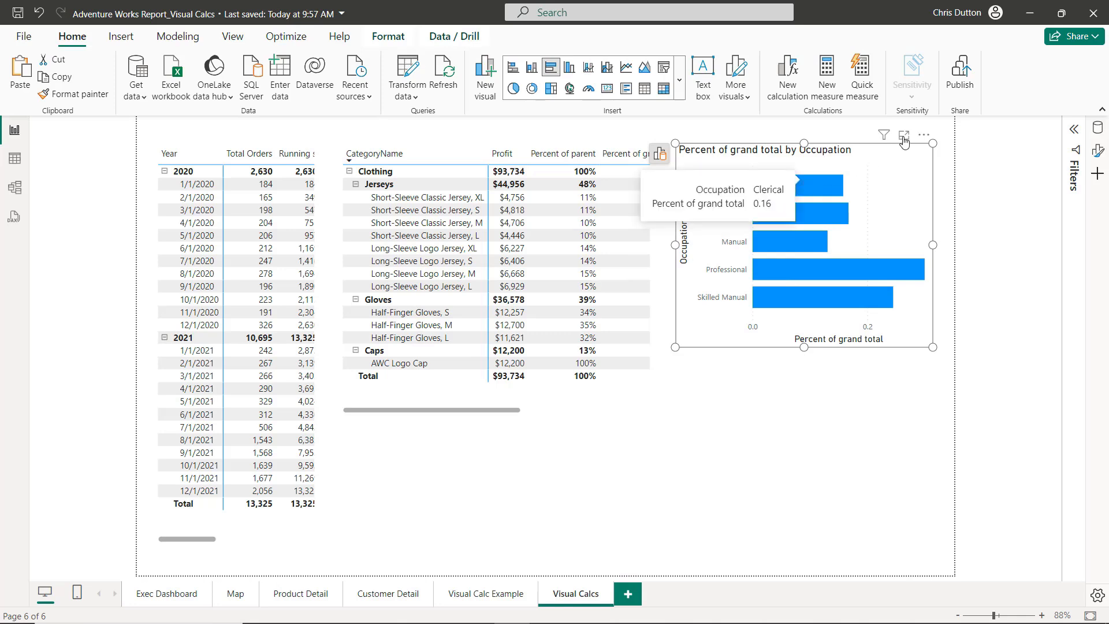
Sort the occupation bar chart's axis by Percent of grand total.
{"action": "left_click", "coordinate": [923, 136]}
{"action": "mouse_move", "coordinate": [967, 221]}
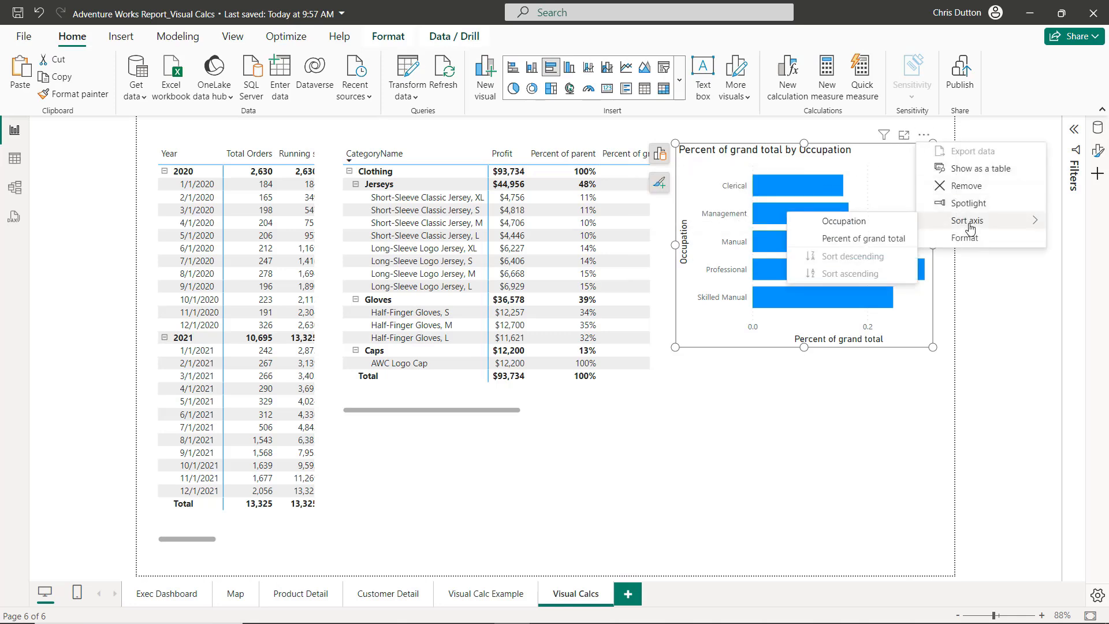
{"action": "left_click", "coordinate": [864, 244]}
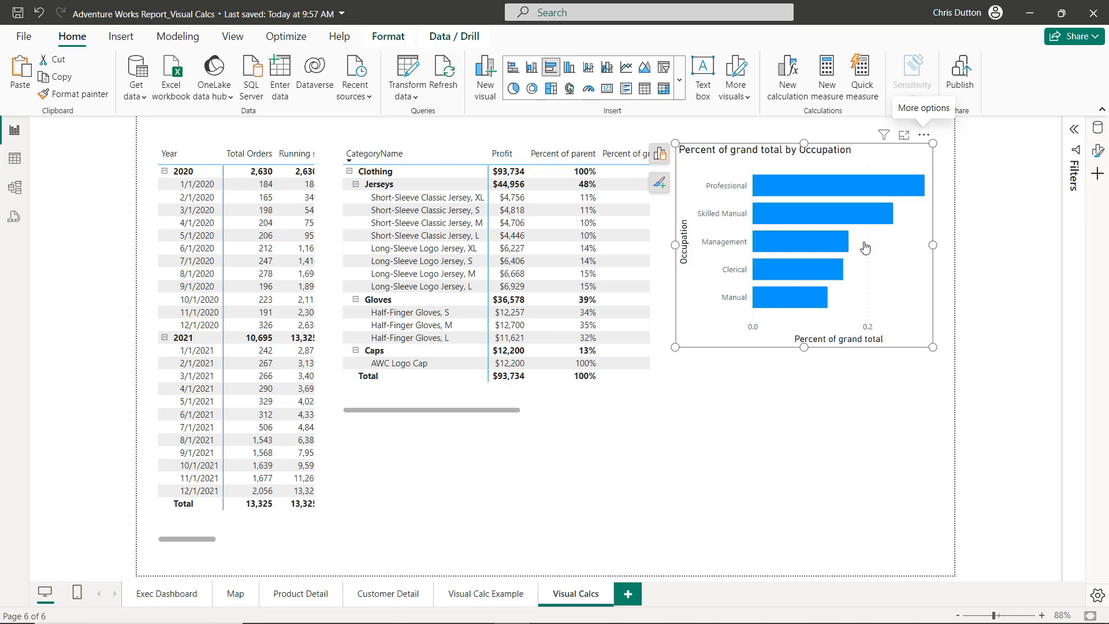
Turn on data labels for the occupation bar chart and open the label position choices.
{"action": "left_click", "coordinate": [1097, 152]}
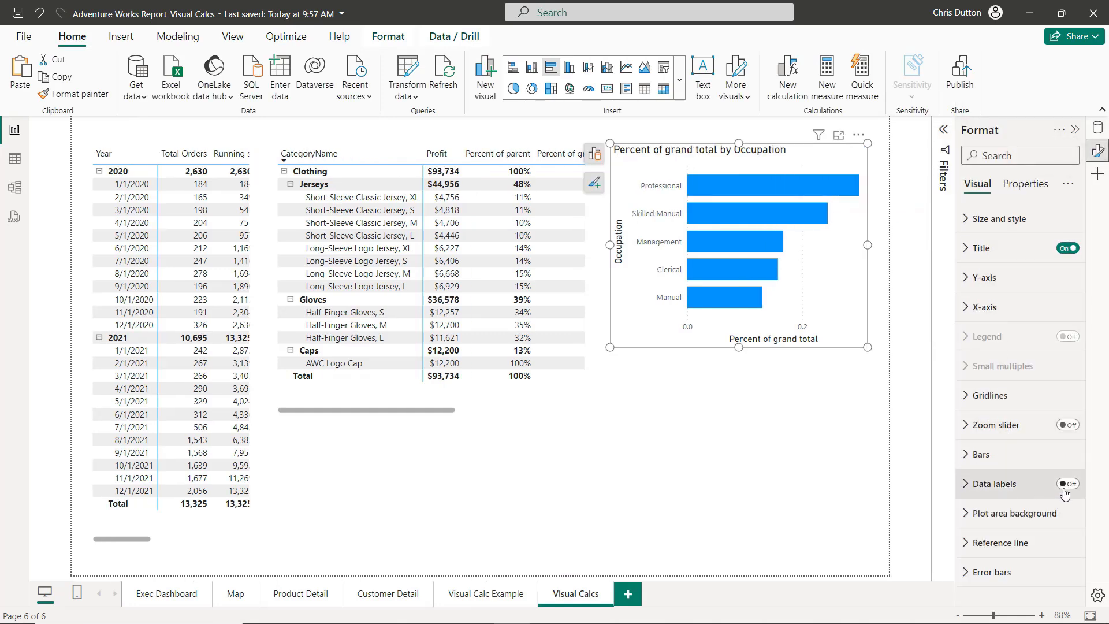
{"action": "left_click", "coordinate": [995, 488]}
{"action": "scroll", "coordinate": [1016, 450], "scroll_direction": "down", "scroll_amount": 4}
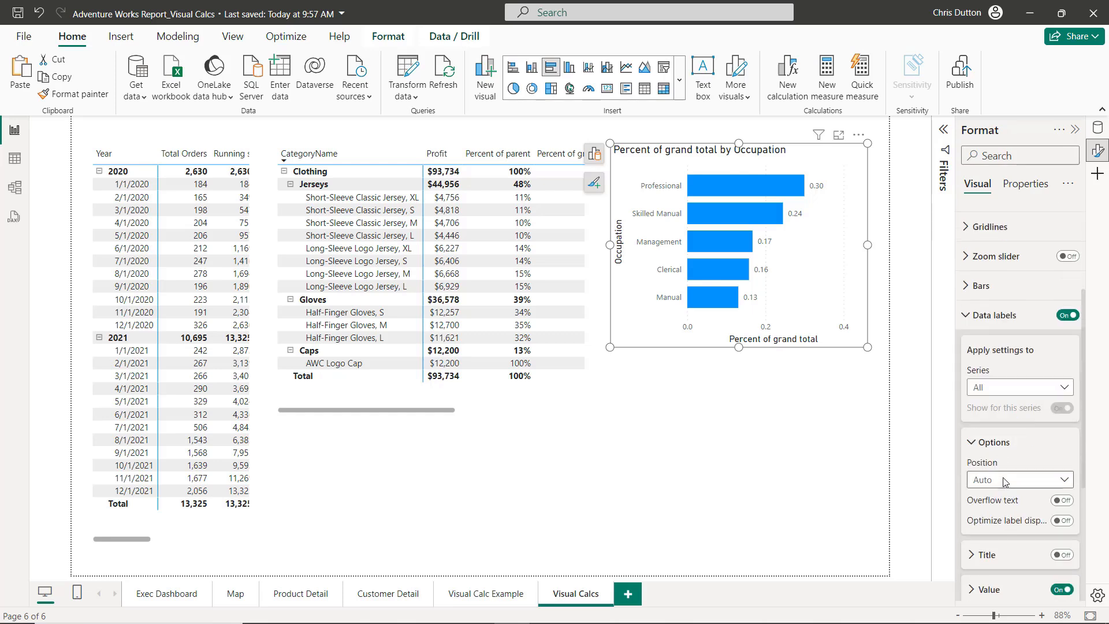
{"action": "left_click", "coordinate": [1022, 410]}
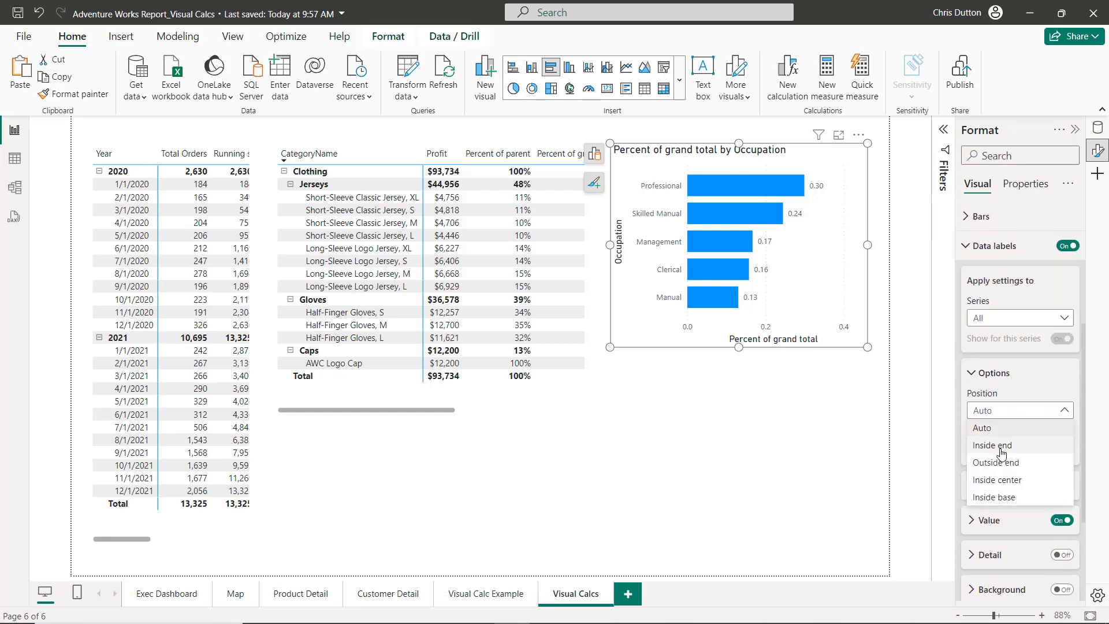